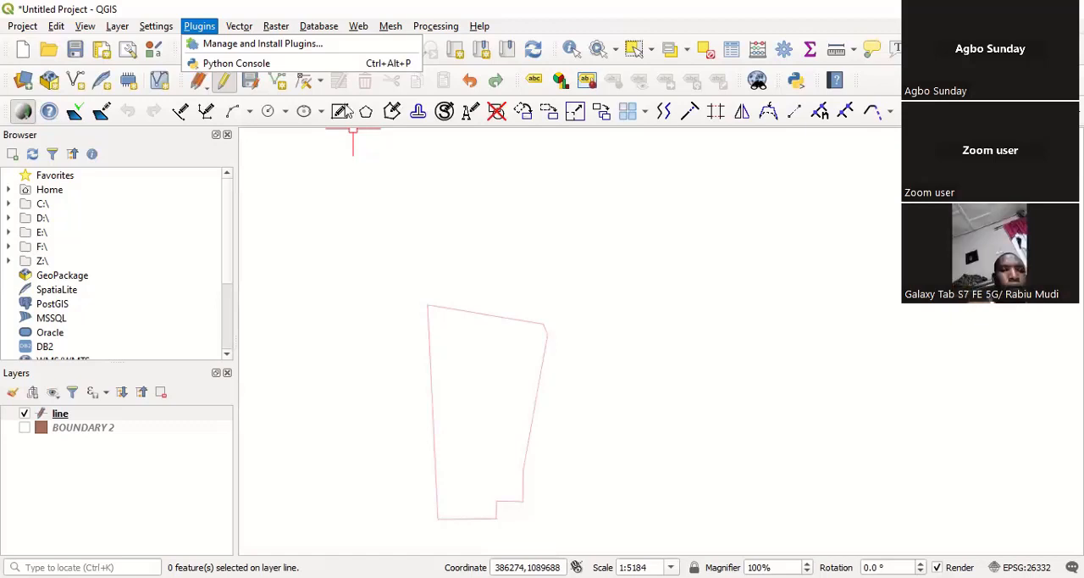
mouse_move(320, 27)
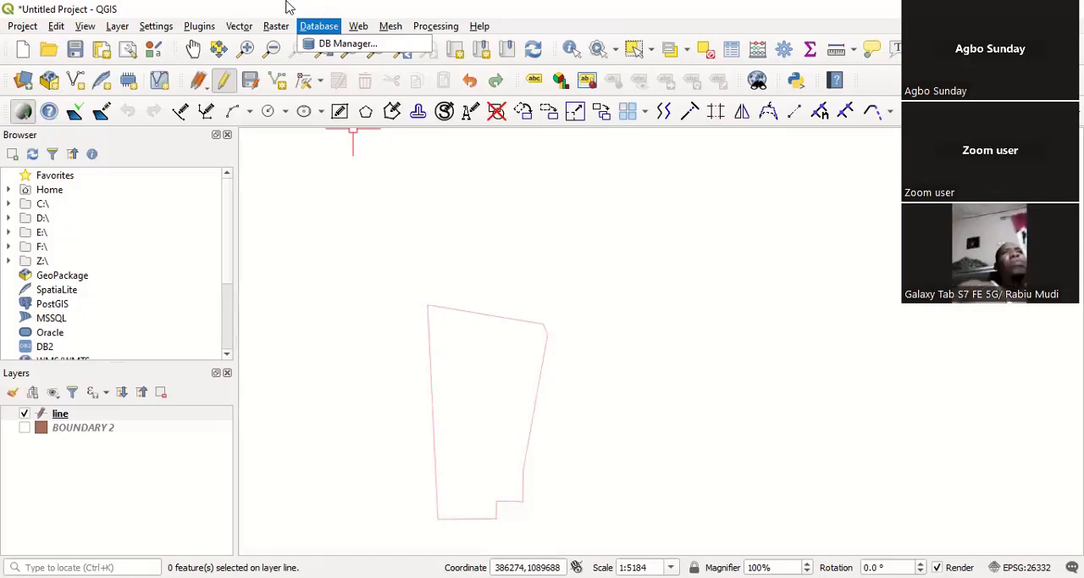
left_click(277, 26)
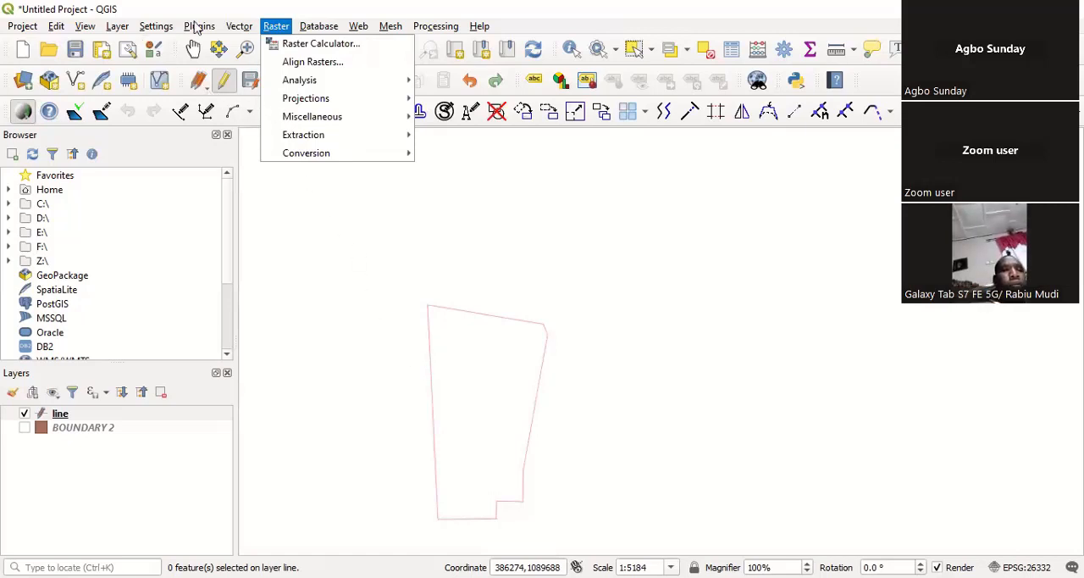
left_click(237, 64)
Step: Search the plugin manager for "qad", view the QAD plugin's entry and close the manager
left_click(199, 26)
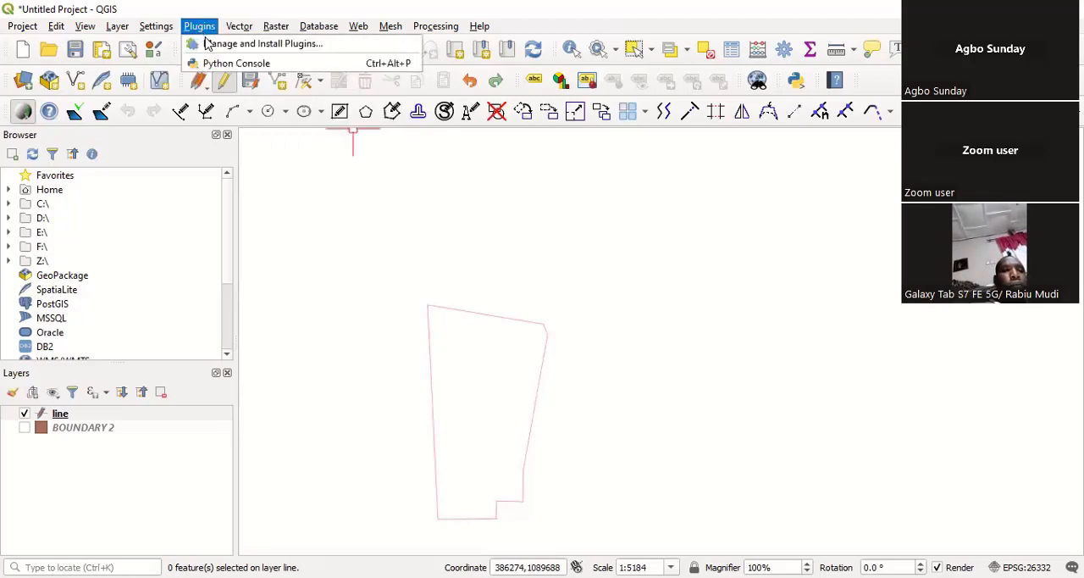
left_click(264, 46)
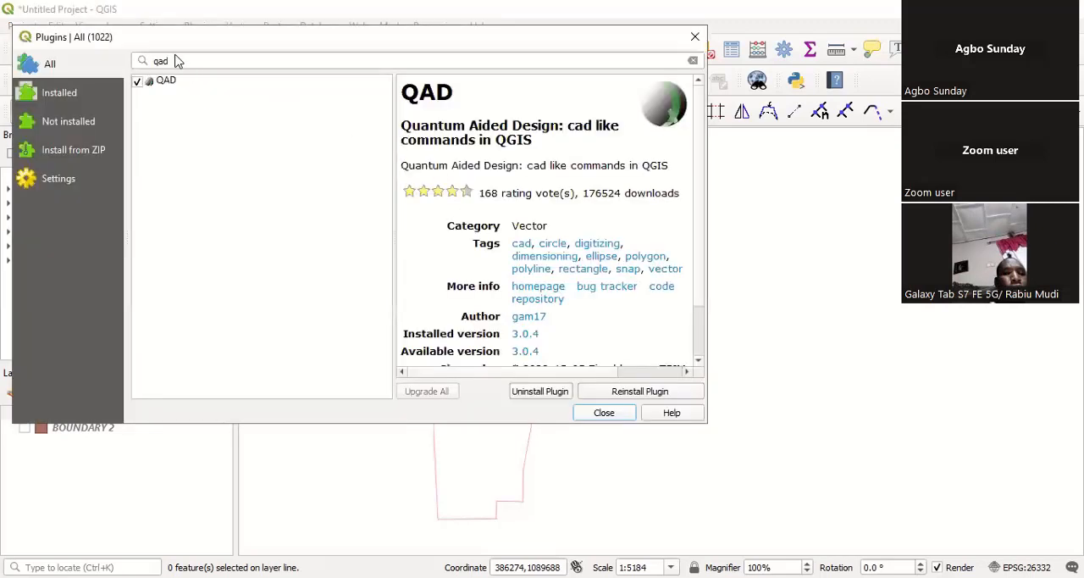
left_click(177, 61)
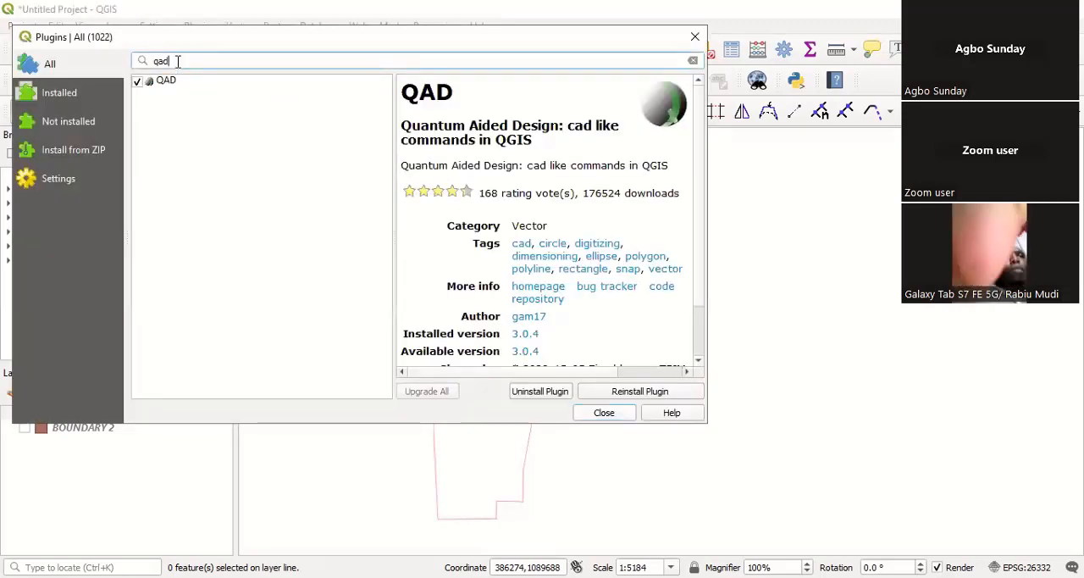
key("BackSpace")
key("BackSpace")
key("BackSpace")
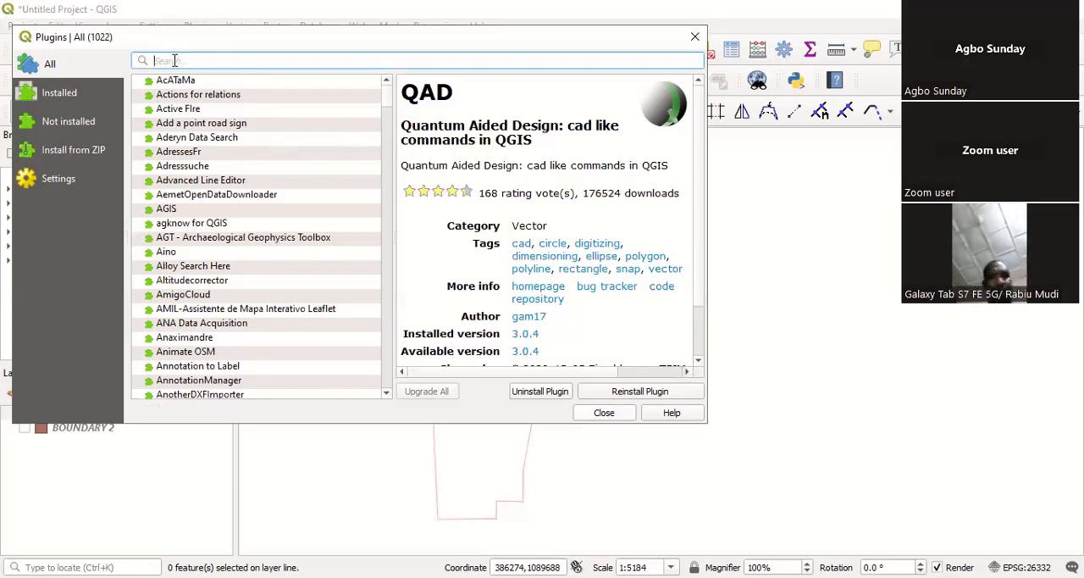
type("qad")
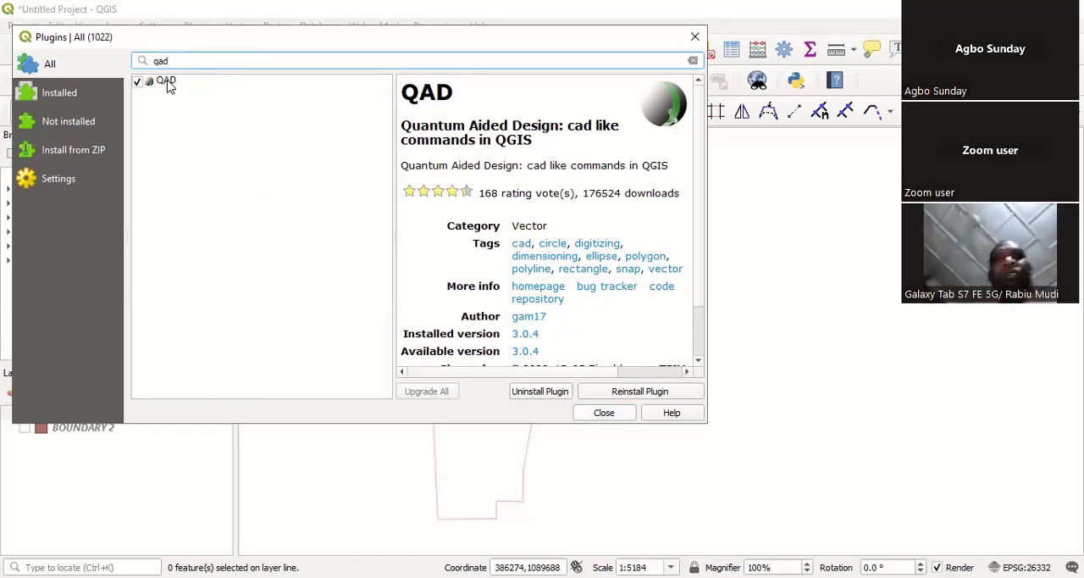
left_click(167, 84)
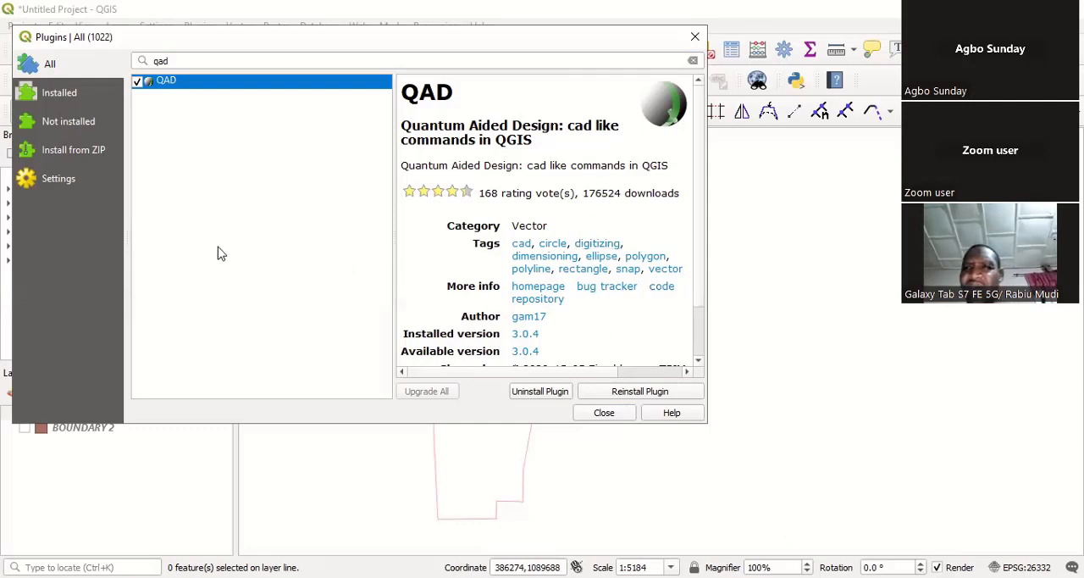
left_click(603, 413)
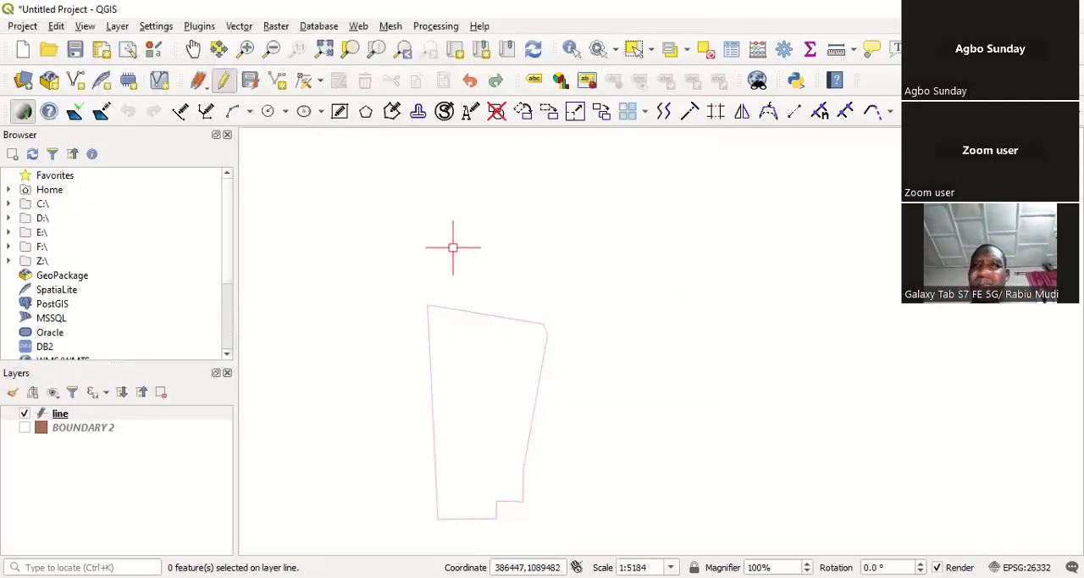
Step: Toggle the BOUNDARY 2 layer's visibility to compare its polygon with the line layer, leaving the polygon hidden
scroll(450, 246, "down", 2)
scroll(450, 248, "up", 1)
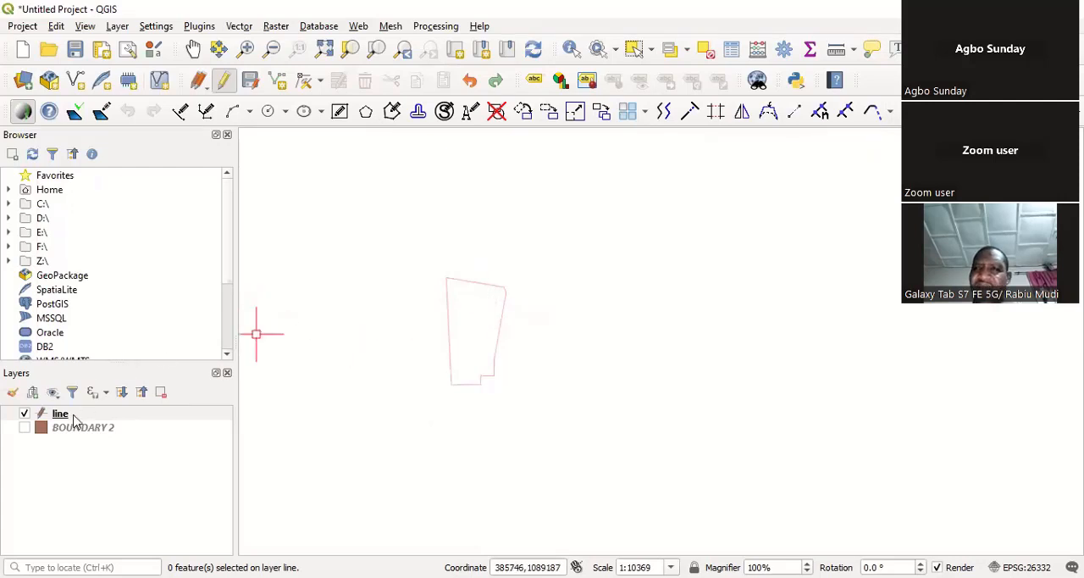
left_click(26, 428)
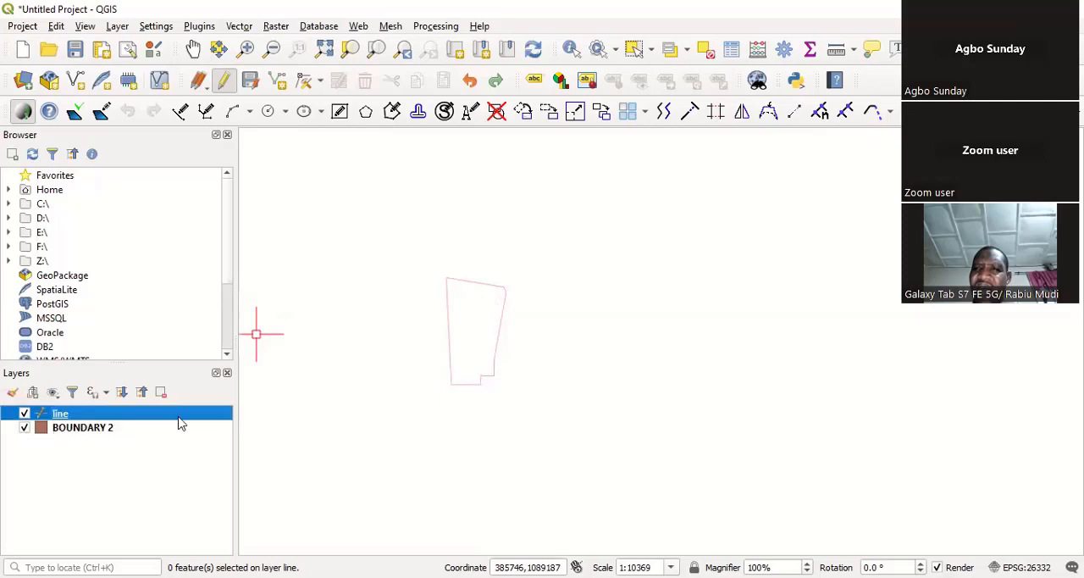
scroll(466, 318, "up", 2)
scroll(465, 318, "up", 1)
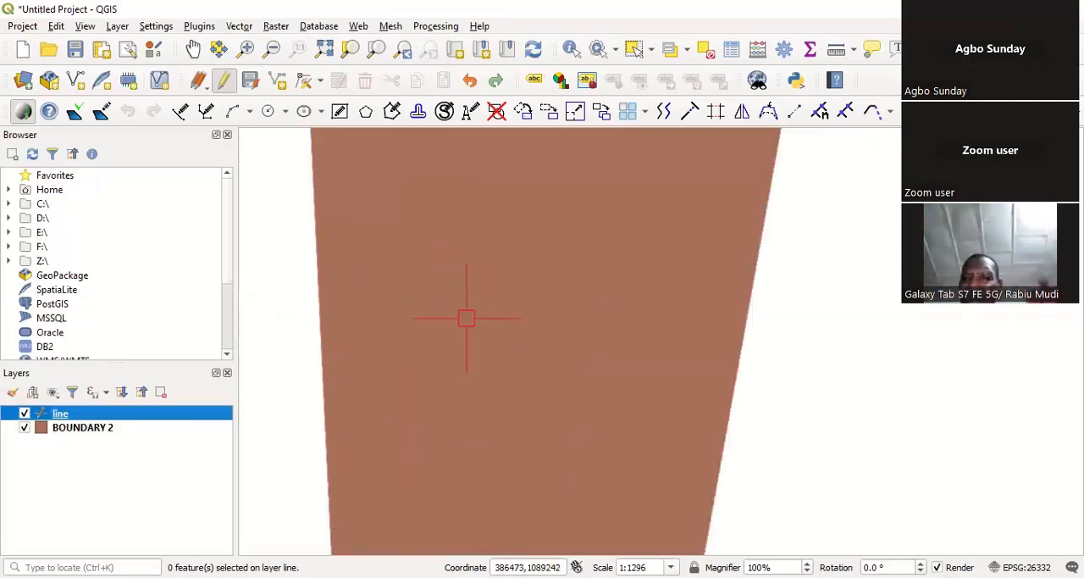
scroll(466, 318, "down", 2)
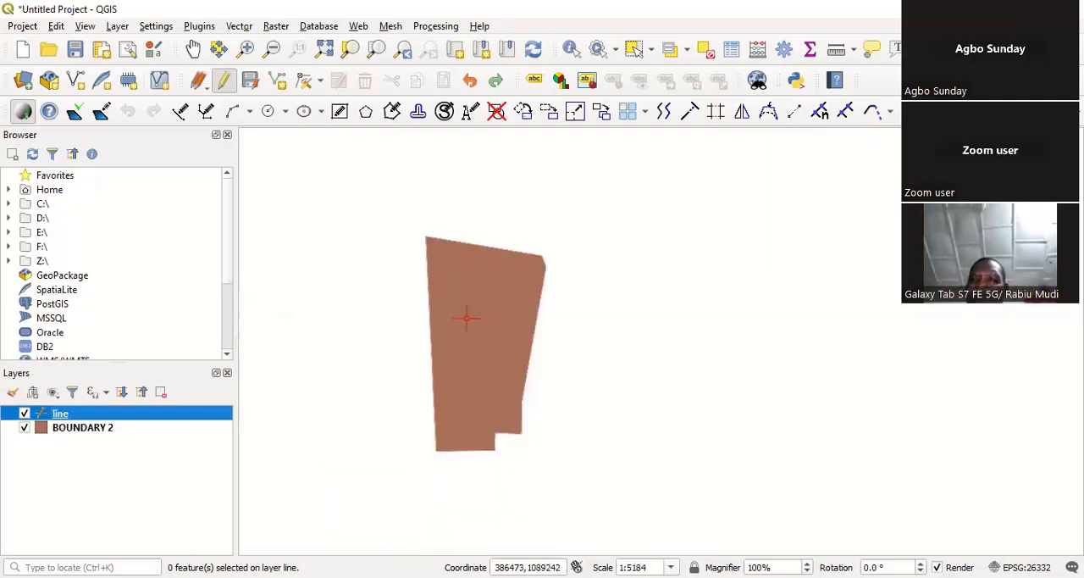
left_click(23, 428)
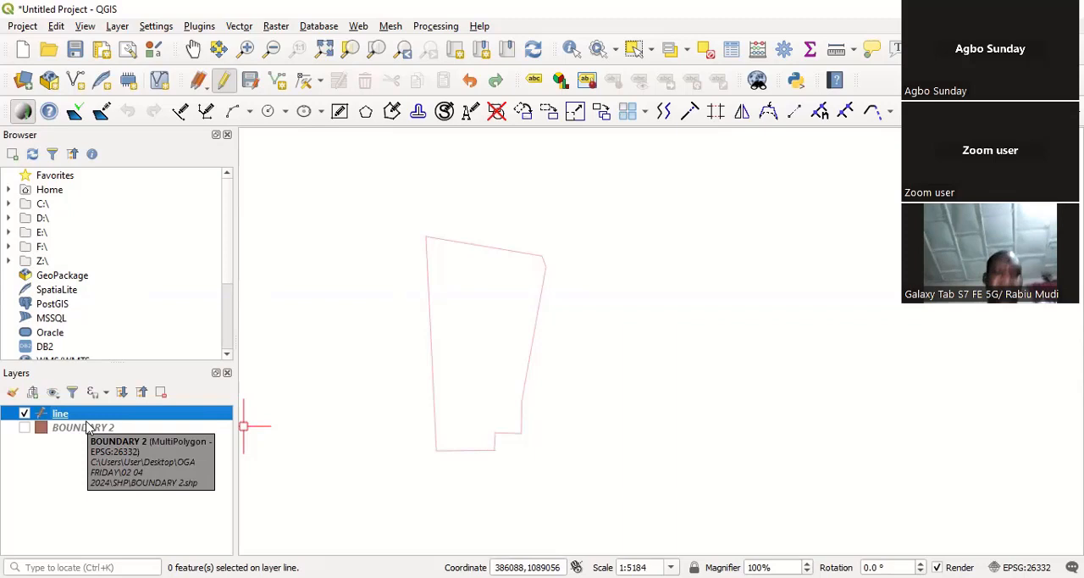
left_click(24, 427)
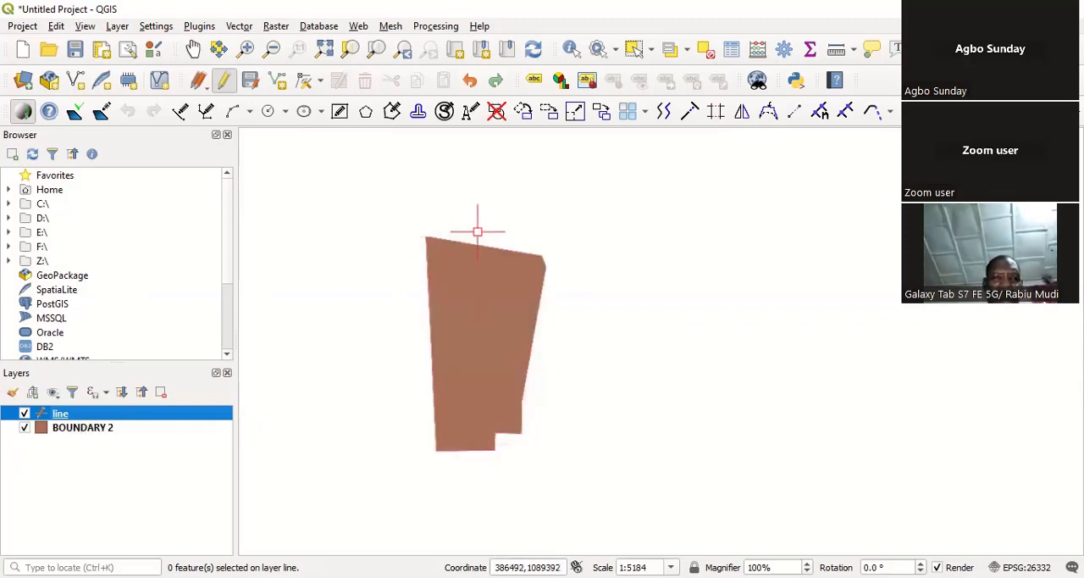
left_click(25, 427)
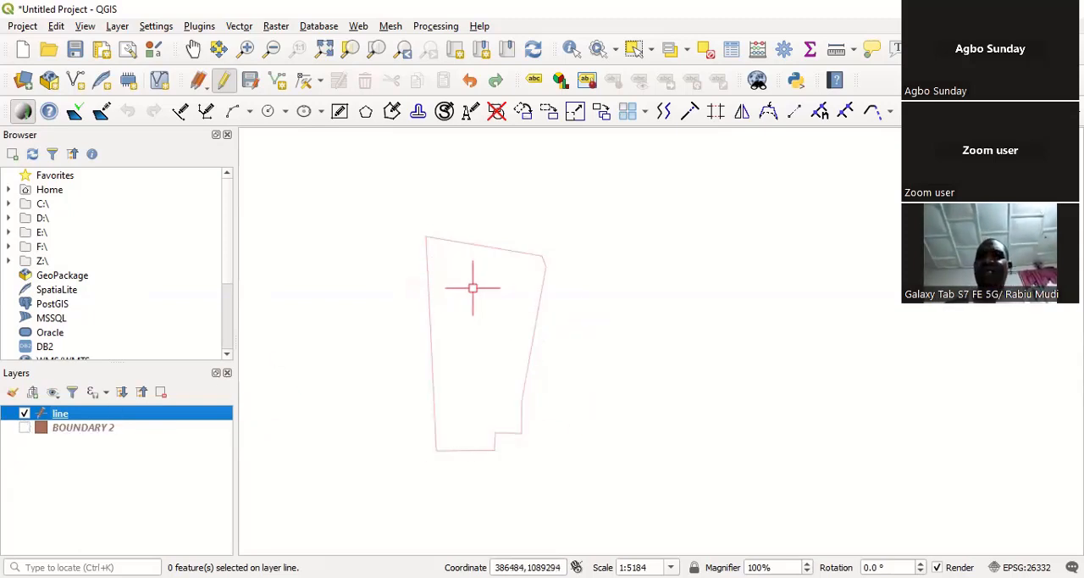
Step: Inspect separate segments of the line layer by selecting the boundary's west side and north side, and clear the selection
left_click(430, 325)
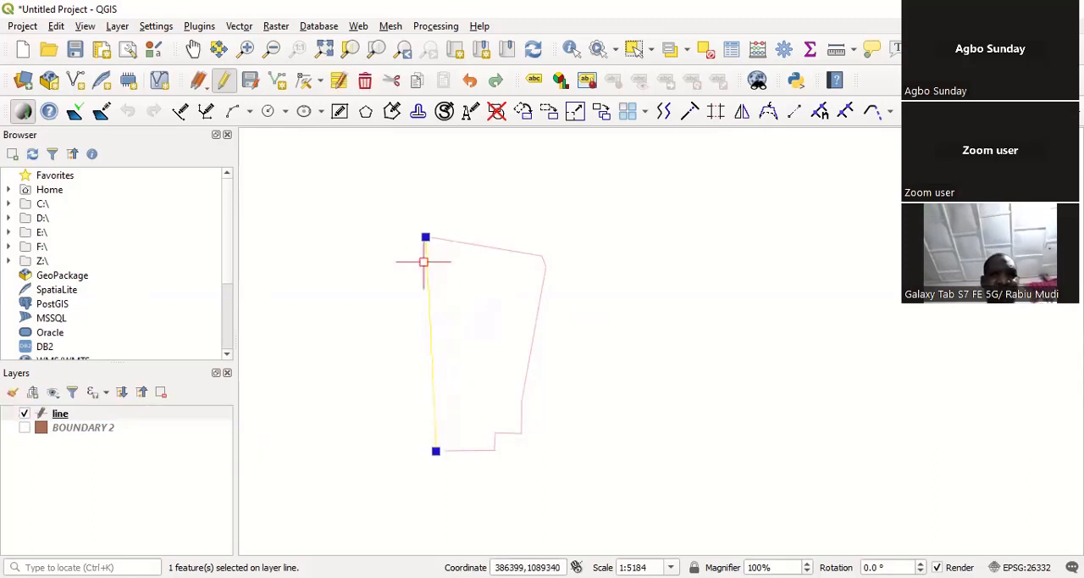
left_click(475, 243)
scroll(475, 243, "up", 2)
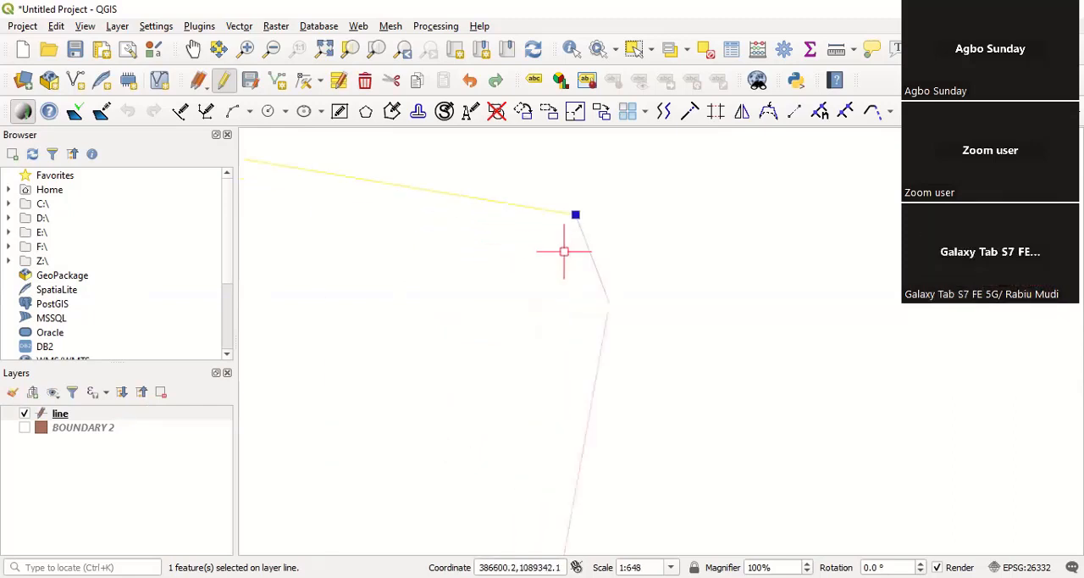
scroll(602, 254, "down", 1)
scroll(602, 272, "up", 1)
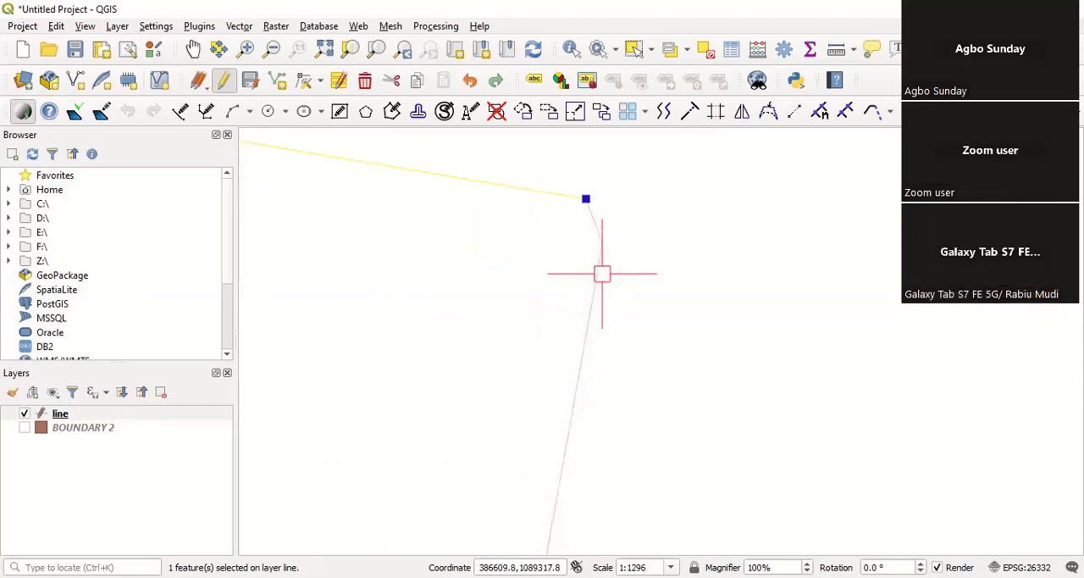
scroll(606, 238, "down", 1)
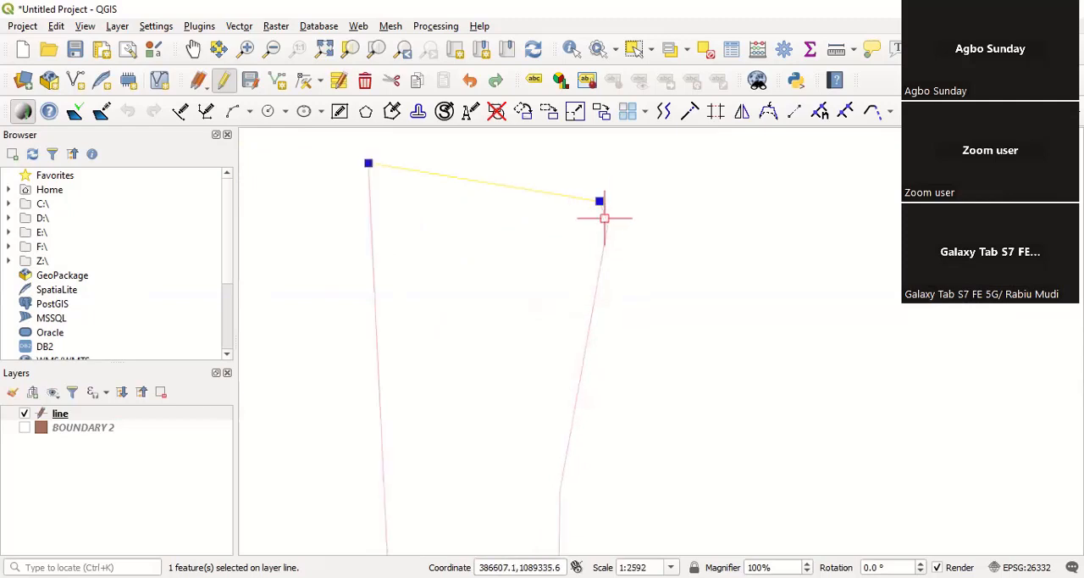
key("Escape")
scroll(598, 308, "down", 2)
scroll(576, 415, "up", 1)
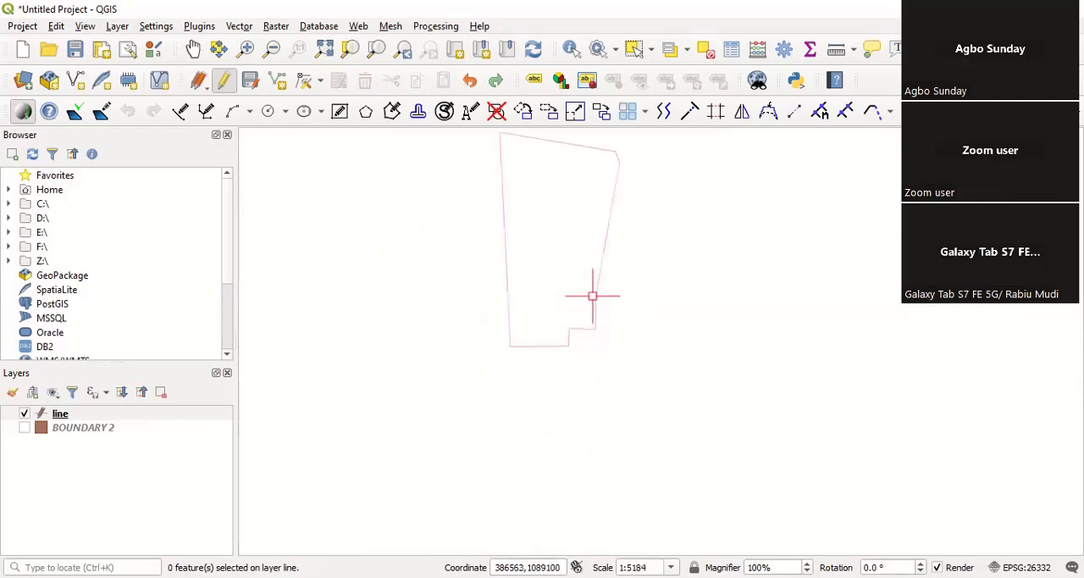
scroll(494, 402, "down", 1)
scroll(561, 250, "up", 1)
scroll(466, 279, "down", 1)
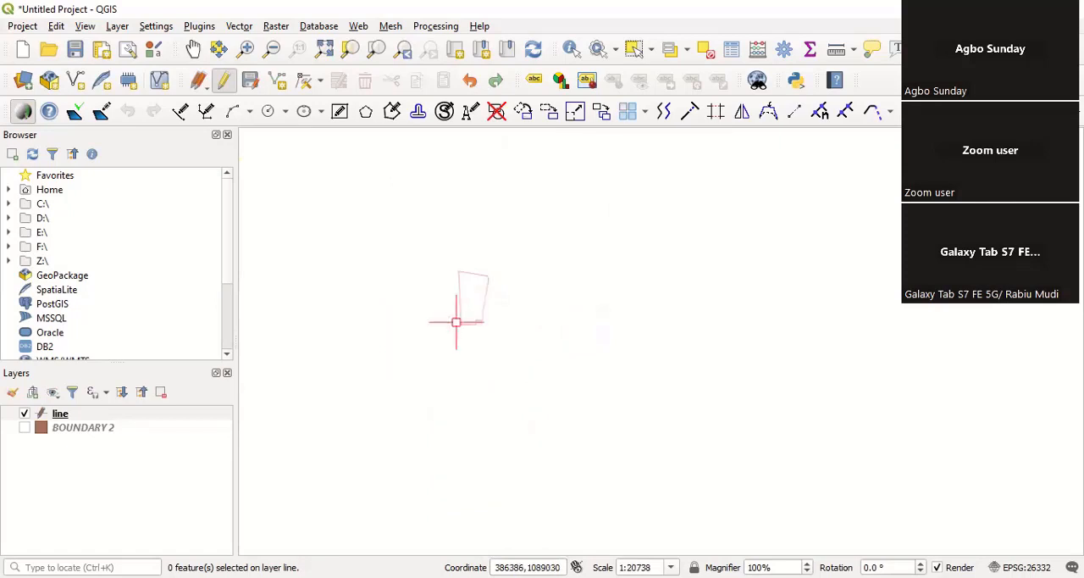
scroll(461, 321, "up", 1)
scroll(467, 325, "down", 1)
scroll(475, 264, "up", 1)
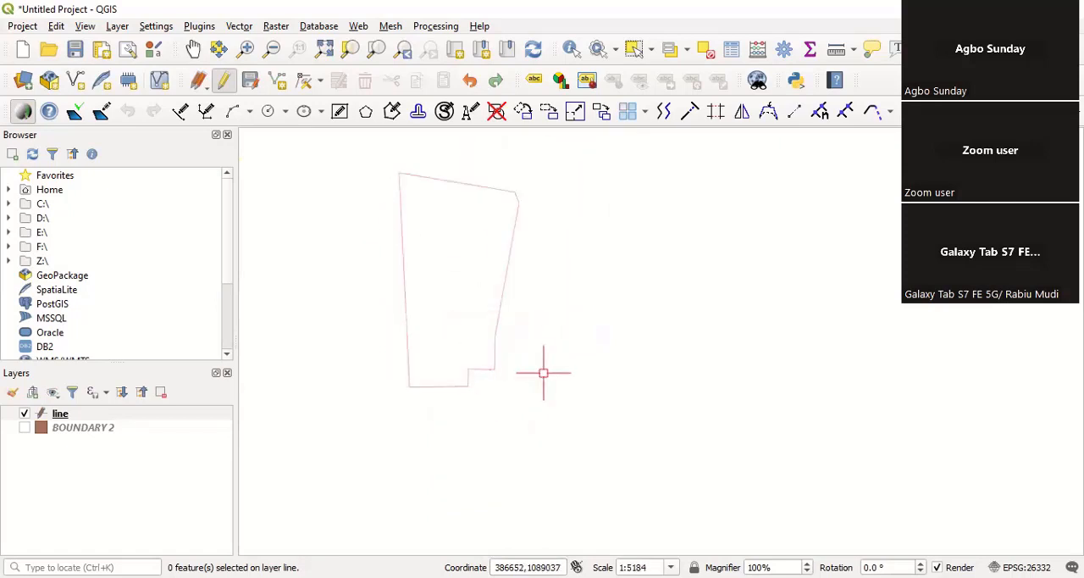
scroll(401, 160, "up", 1)
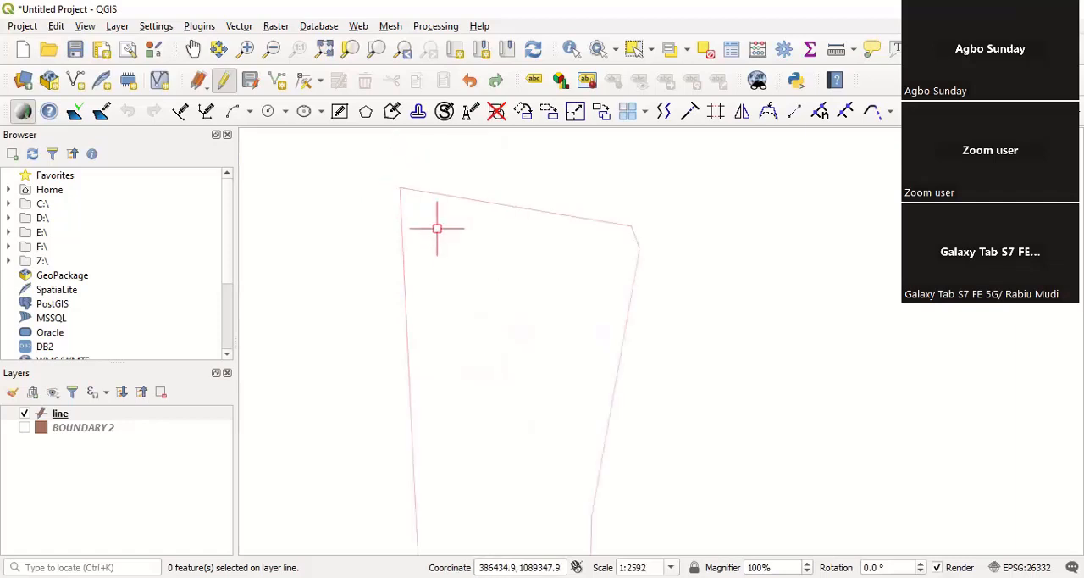
scroll(465, 228, "down", 1)
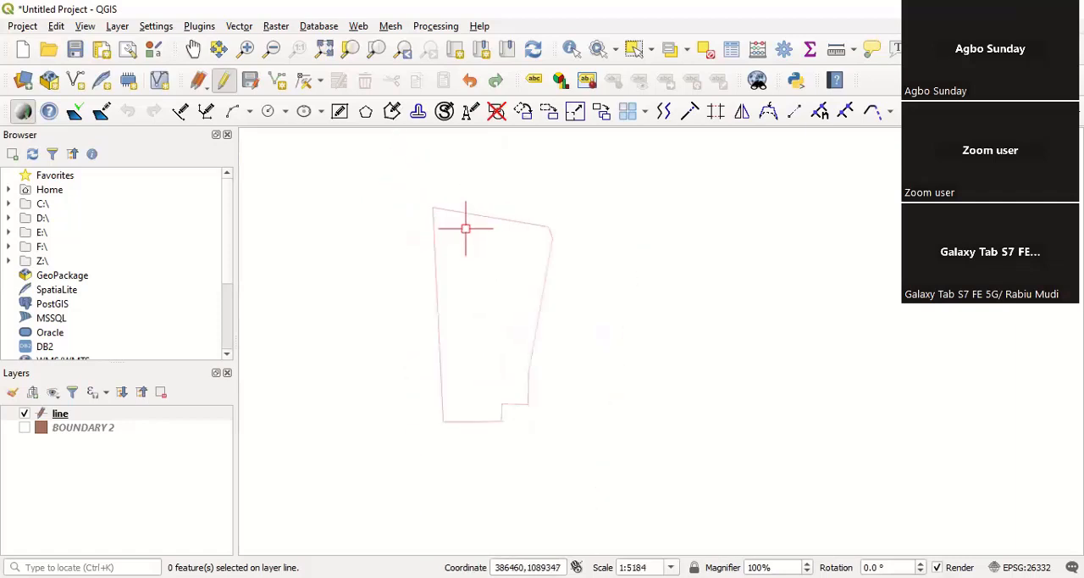
Step: Set the project's coordinate reference system to Minna / UTM zone 32N (EPSG:26332)
left_click(29, 28)
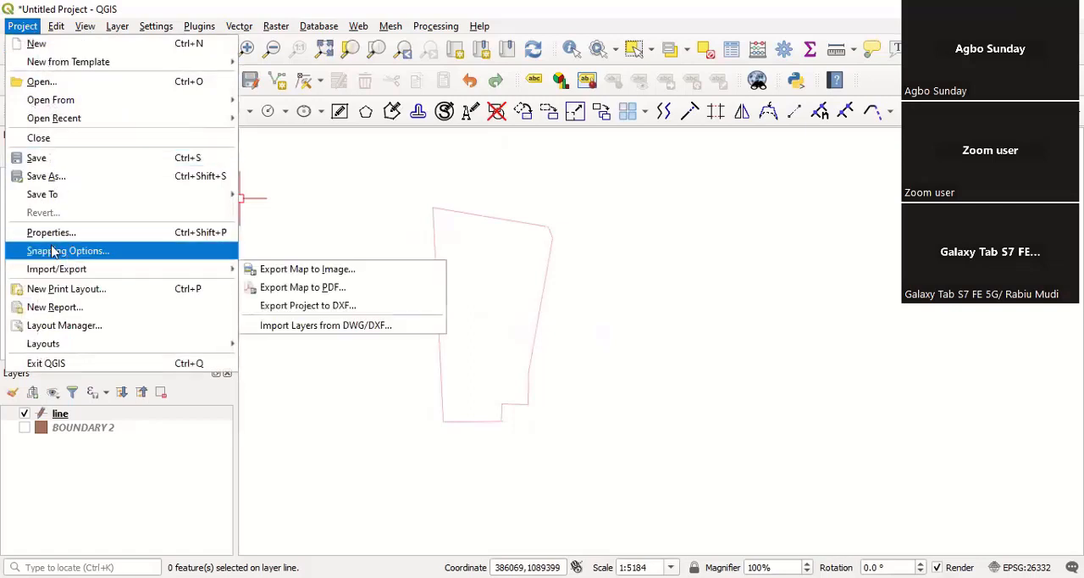
left_click(291, 222)
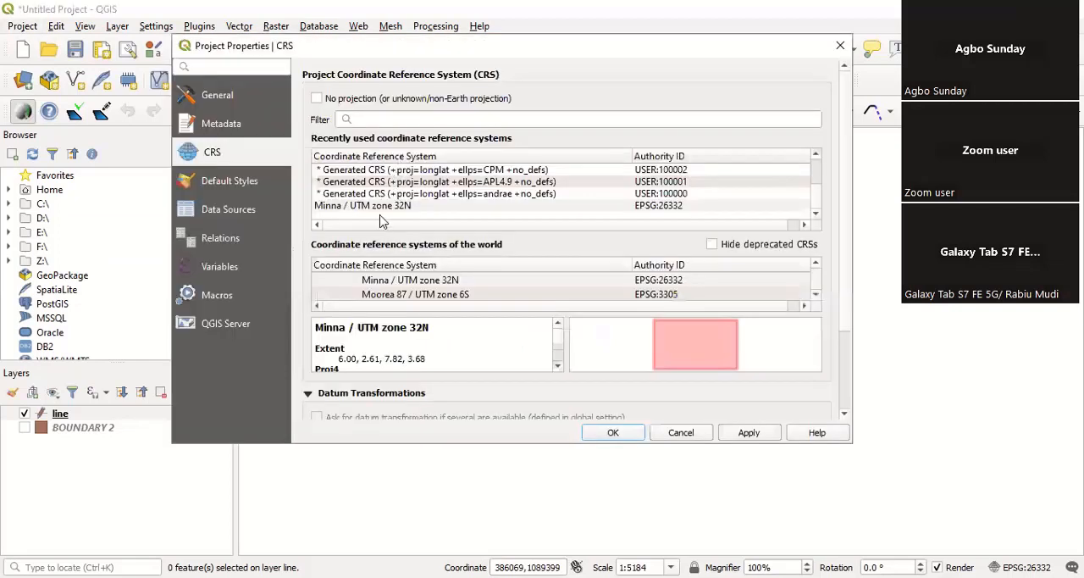
left_click(385, 209)
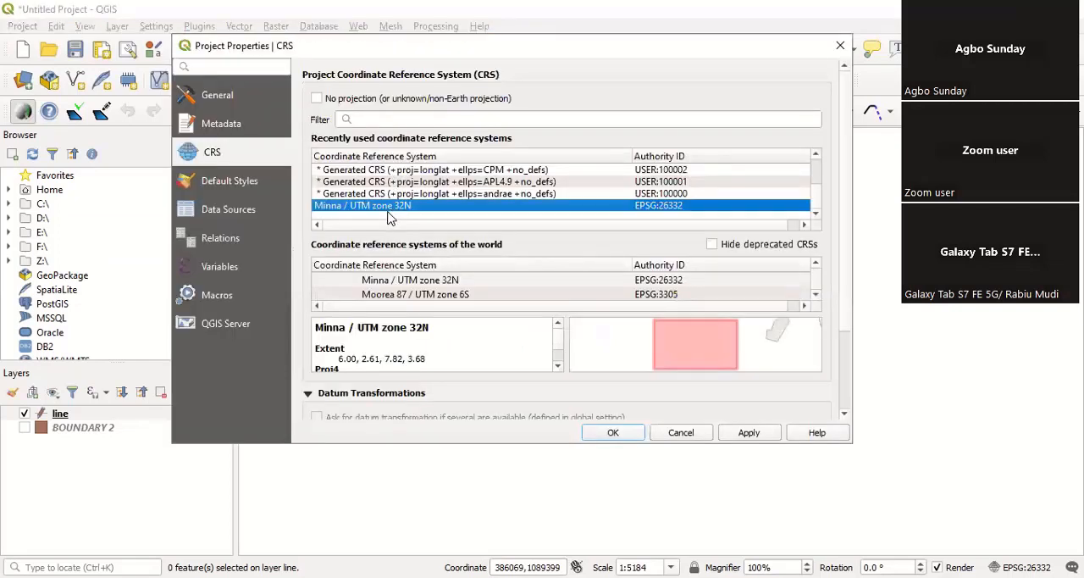
left_click(613, 434)
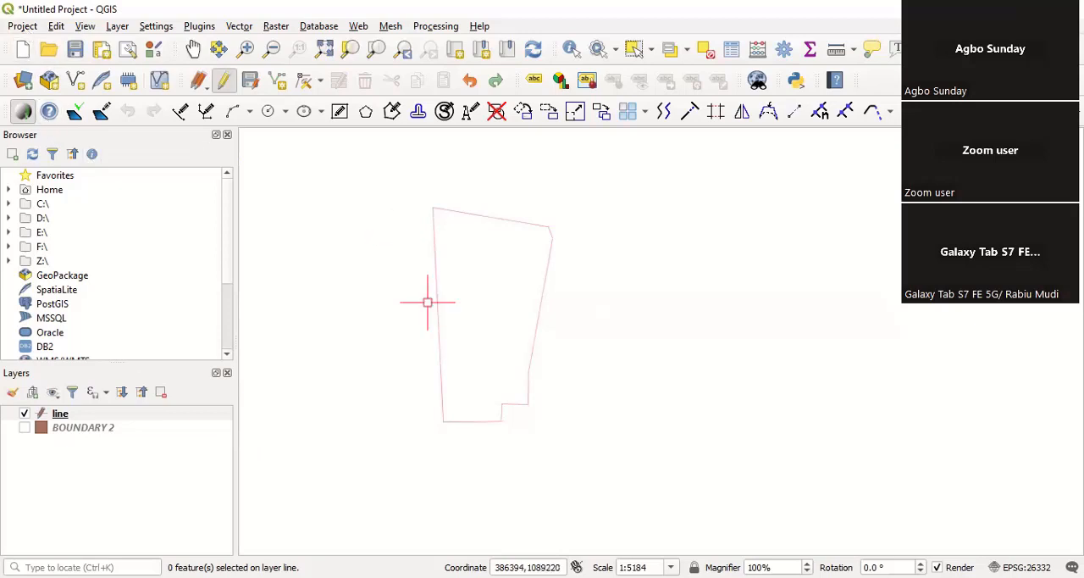
scroll(411, 390, "down", 2)
scroll(437, 344, "up", 3)
scroll(472, 294, "down", 2)
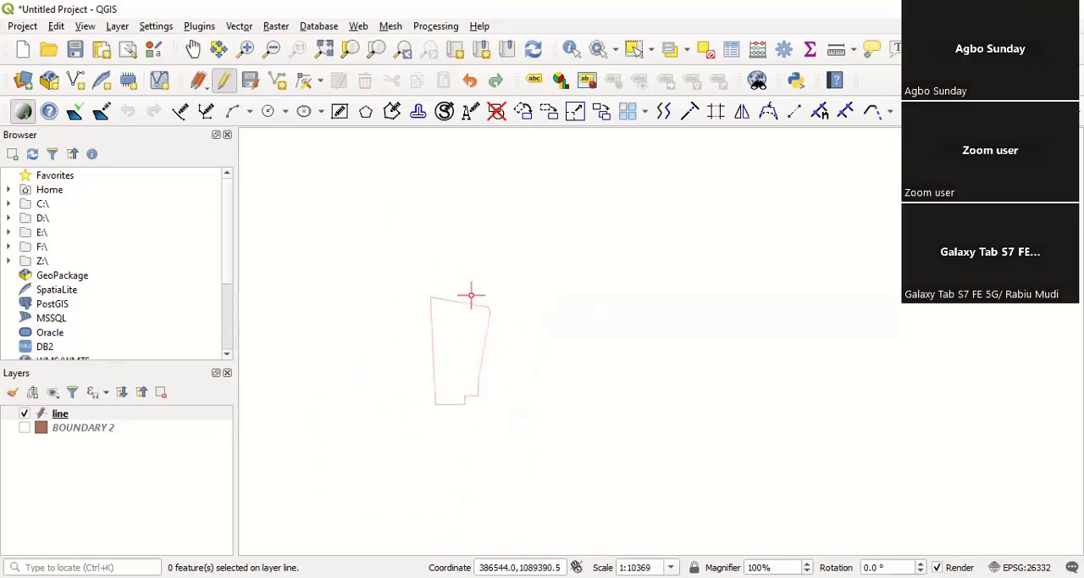
scroll(444, 369, "up", 1)
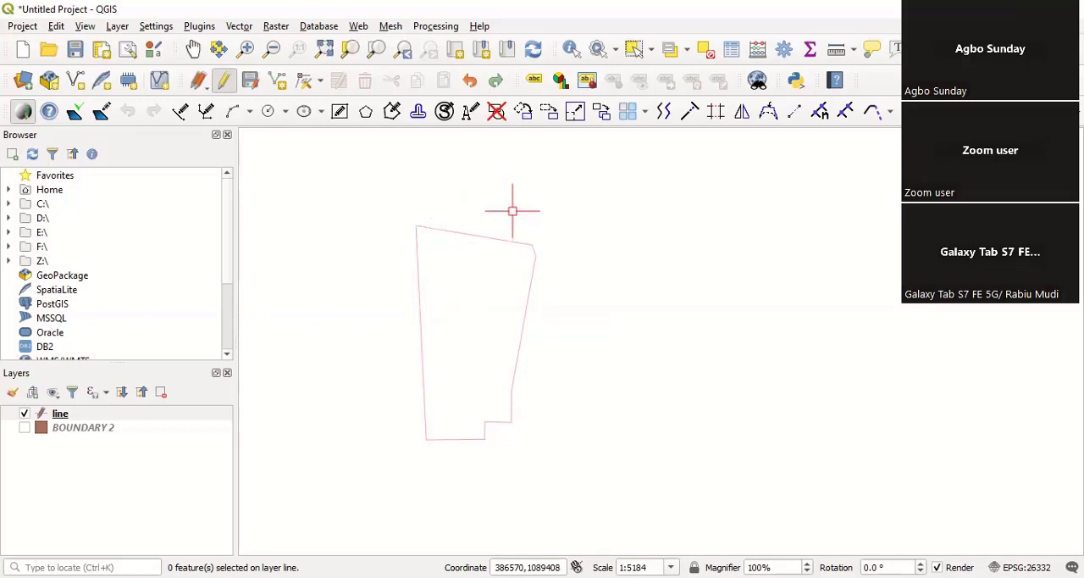
scroll(406, 293, "up", 1)
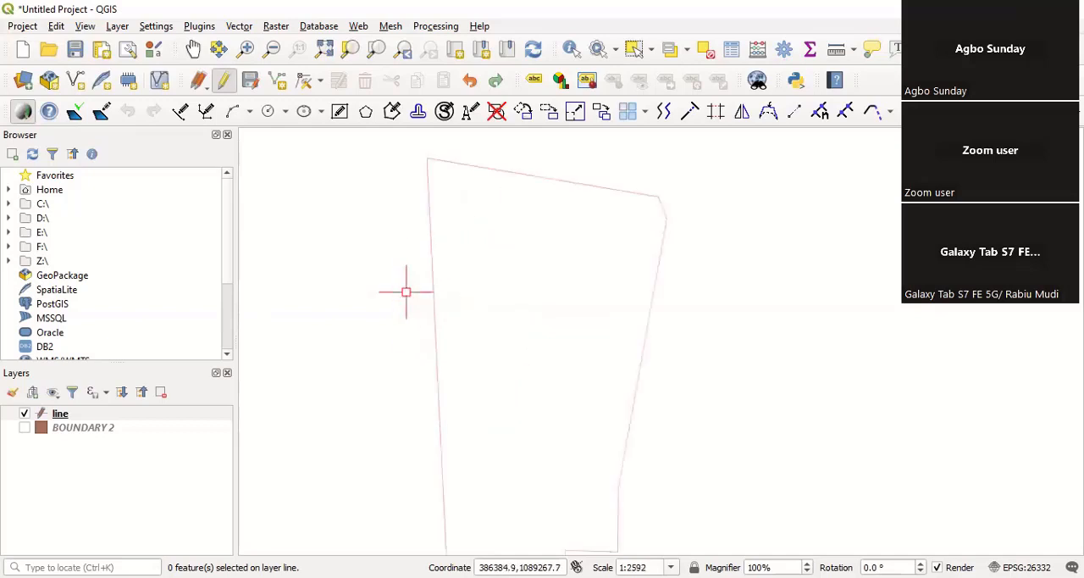
scroll(409, 290, "down", 1)
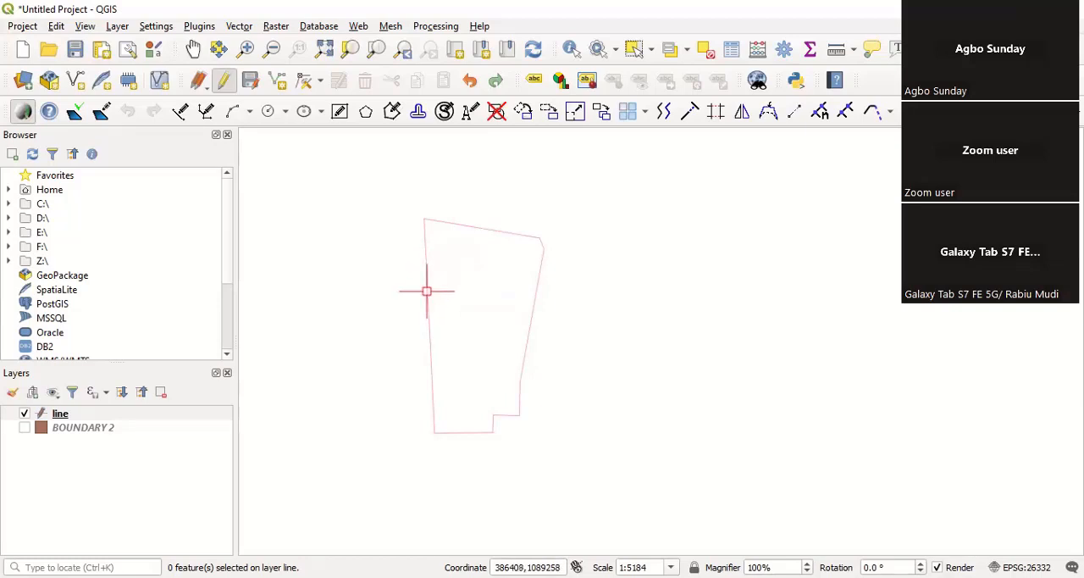
scroll(434, 331, "up", 1)
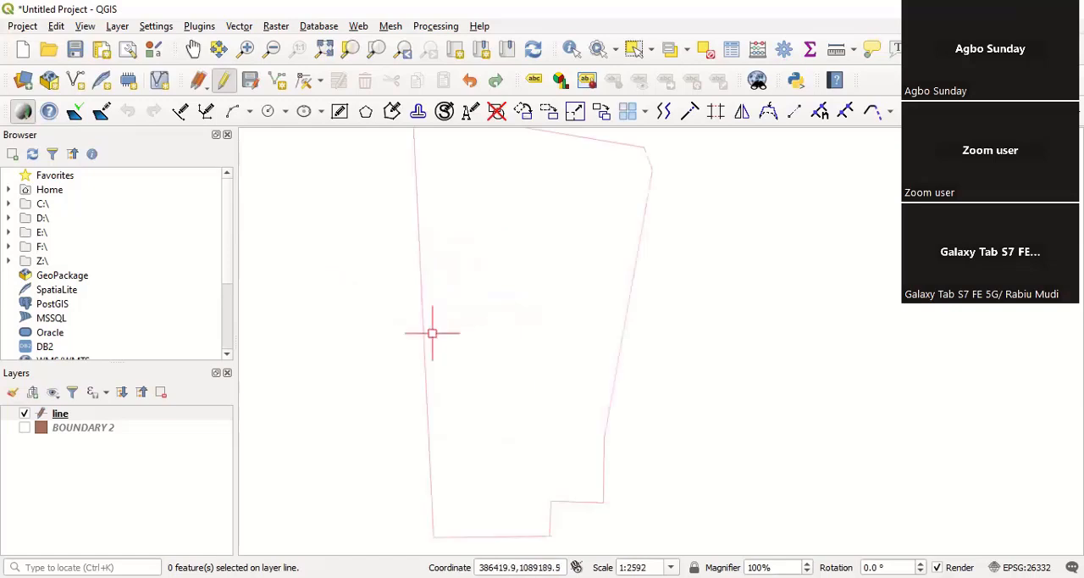
scroll(393, 344, "down", 1)
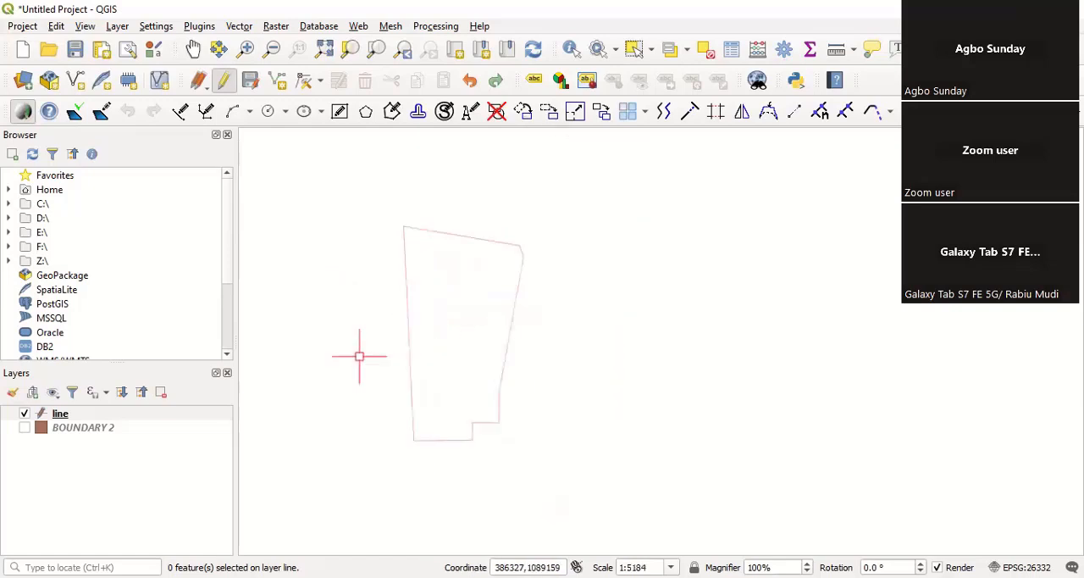
Step: Make the line layer active and leave it in edit mode
left_click(88, 419)
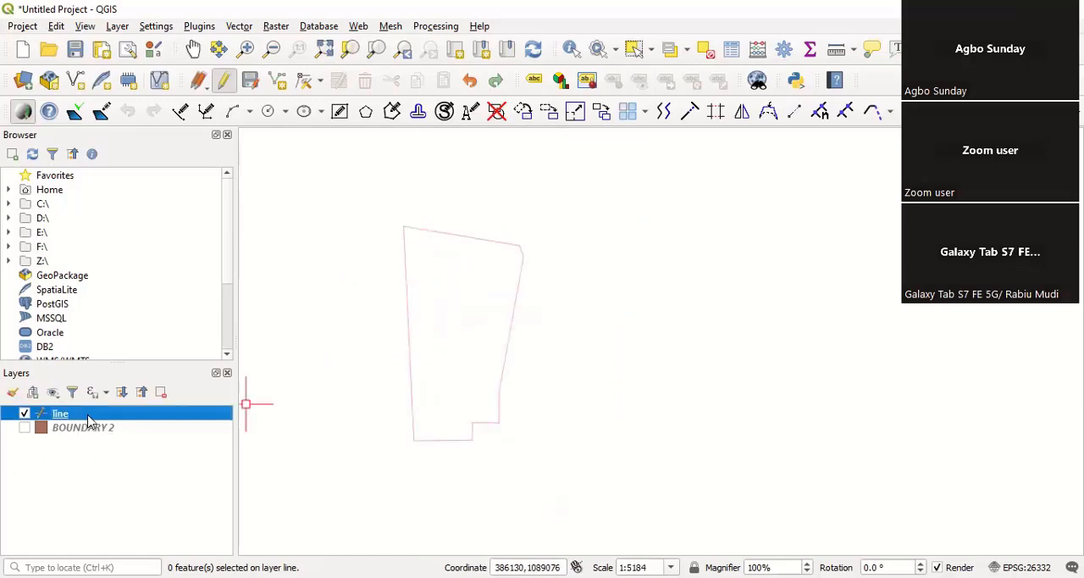
left_click(225, 88)
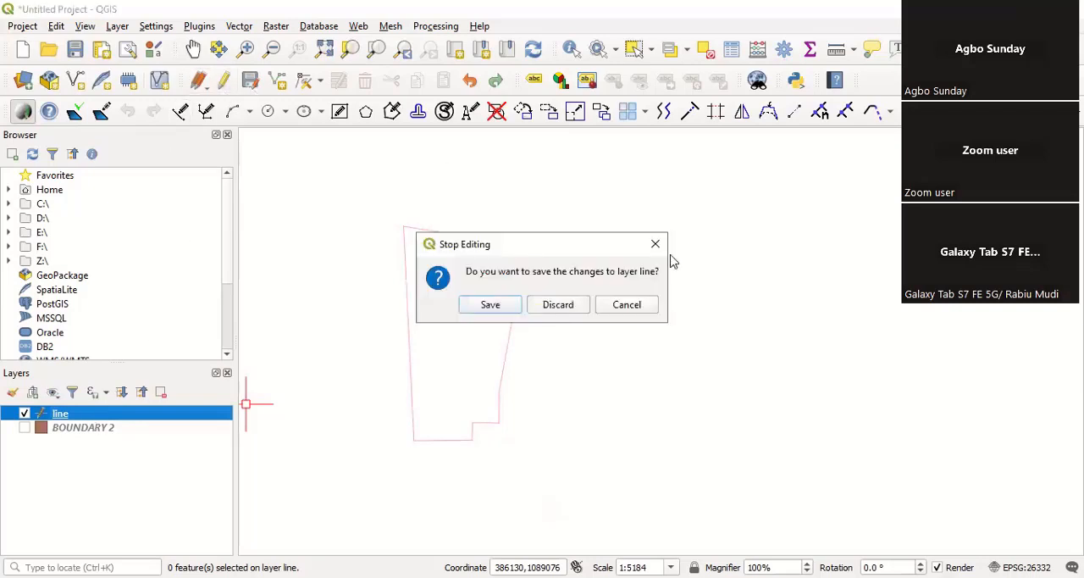
key("Return")
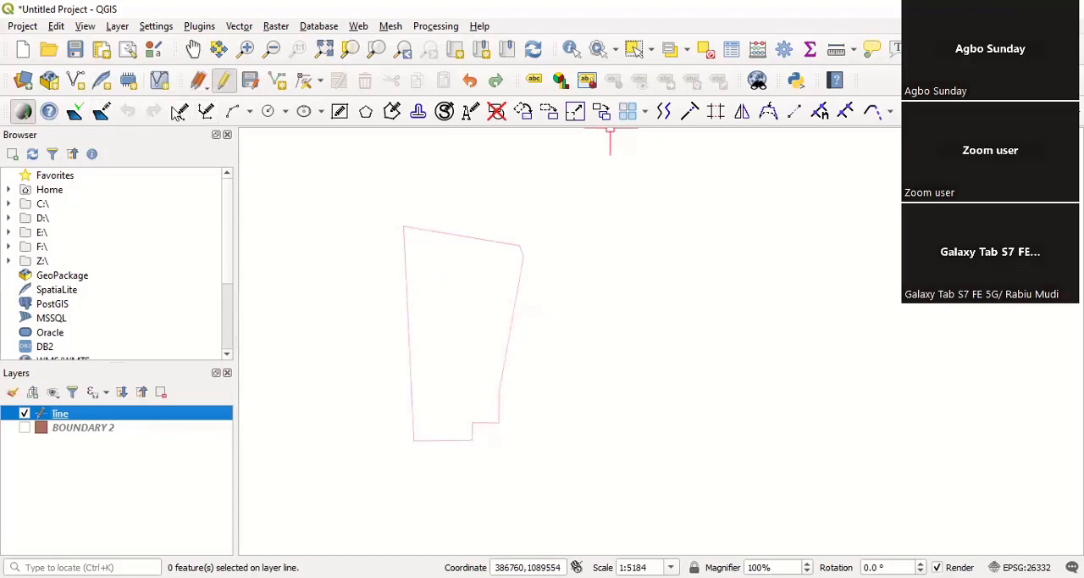
left_click(268, 111)
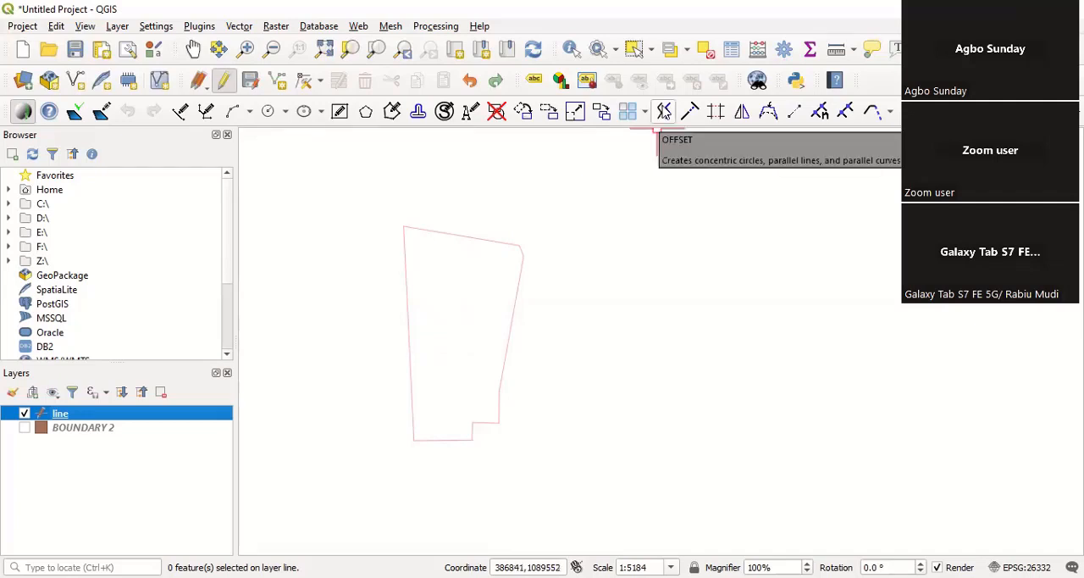
Step: Set the Offset distance to 30 and preview an offset of the boundary's west side without placing it
left_click(664, 111)
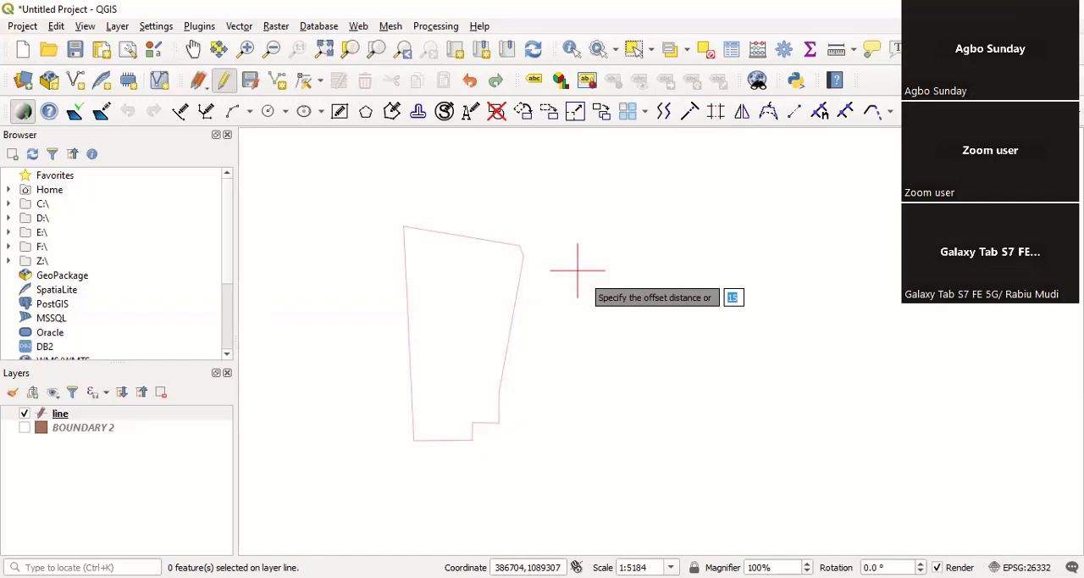
type("30")
key("Return")
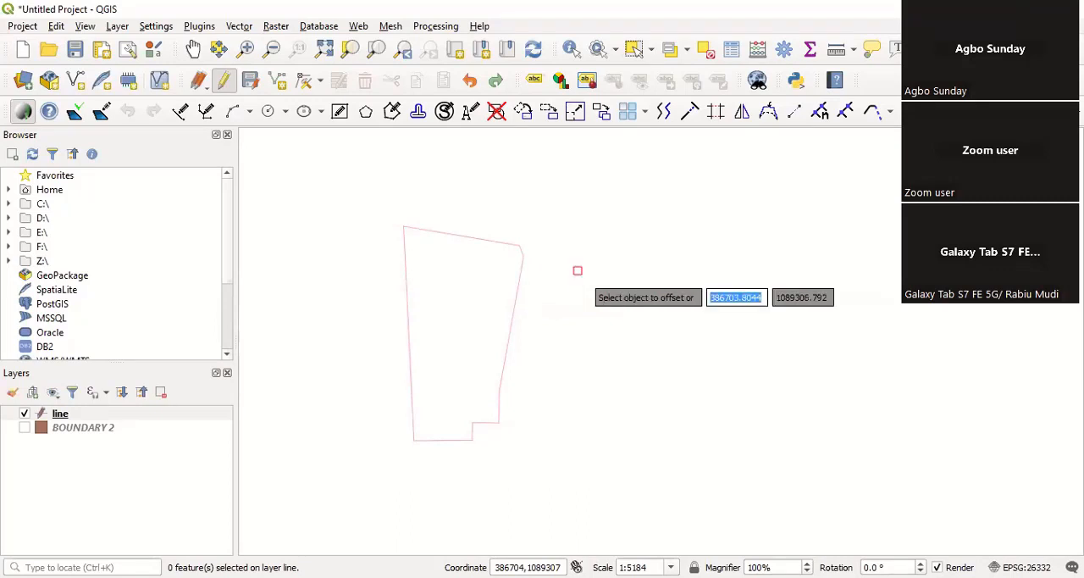
left_click(406, 309)
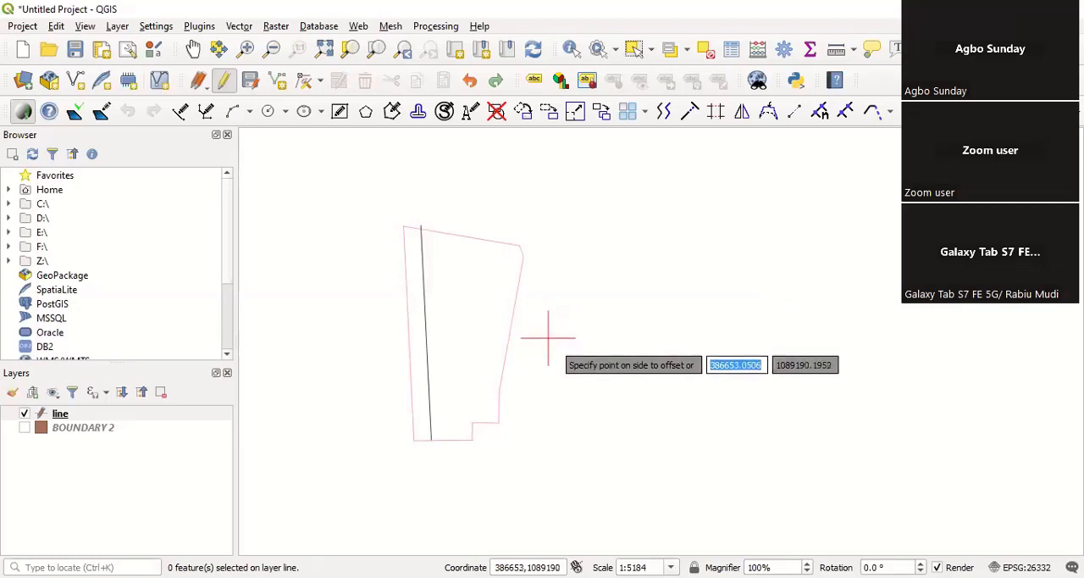
key("Escape")
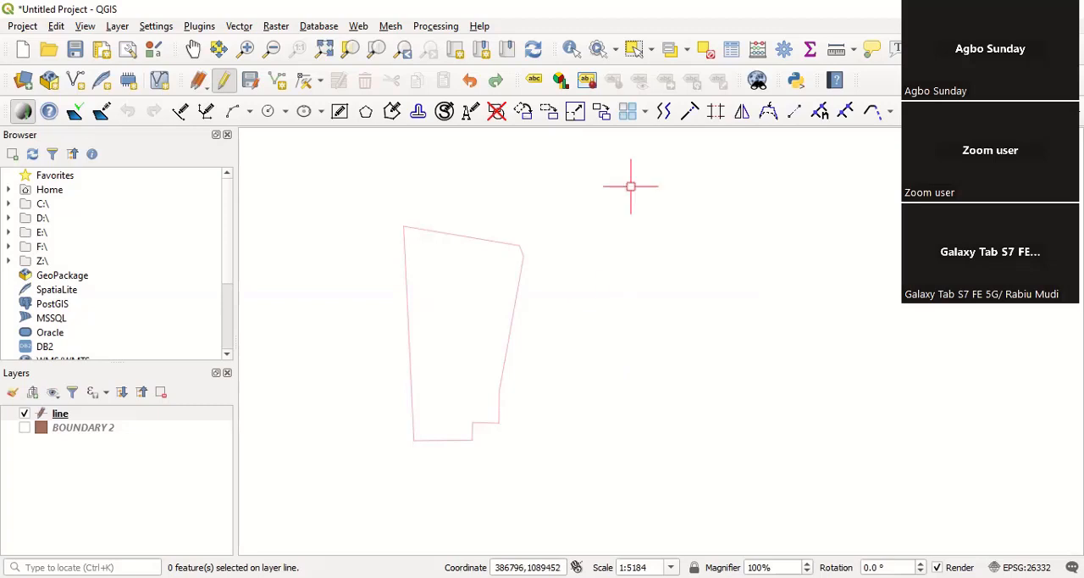
Step: Offset the boundary's west side by 30 towards the inside of the parcel
left_click(665, 113)
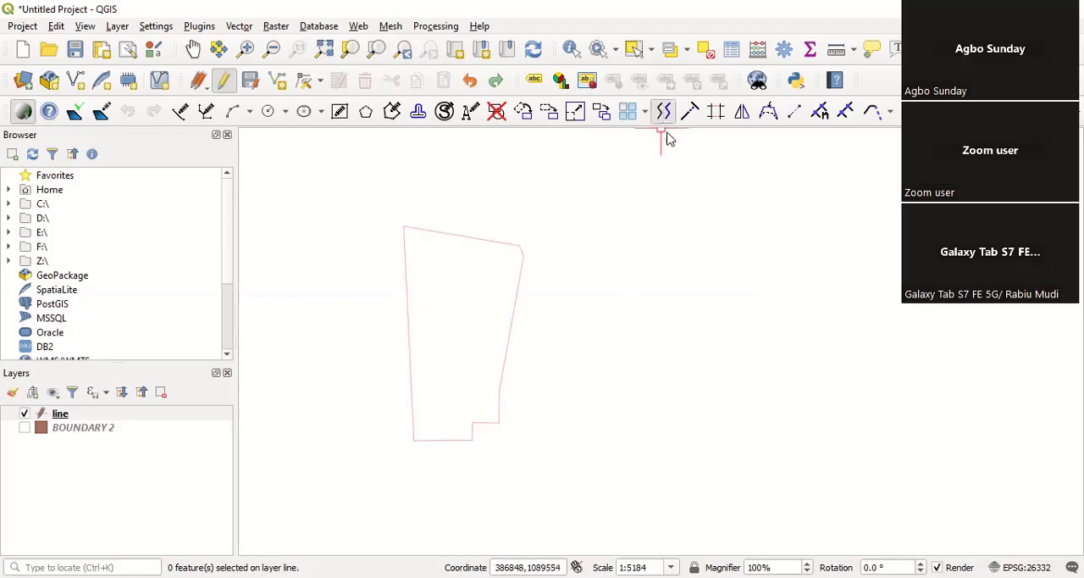
left_click(662, 231)
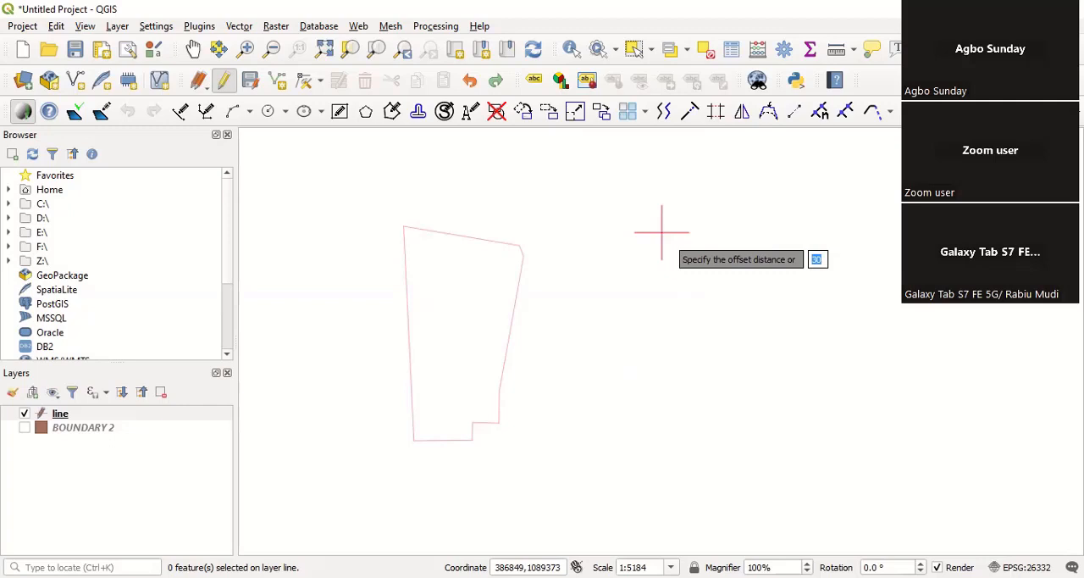
key("Return")
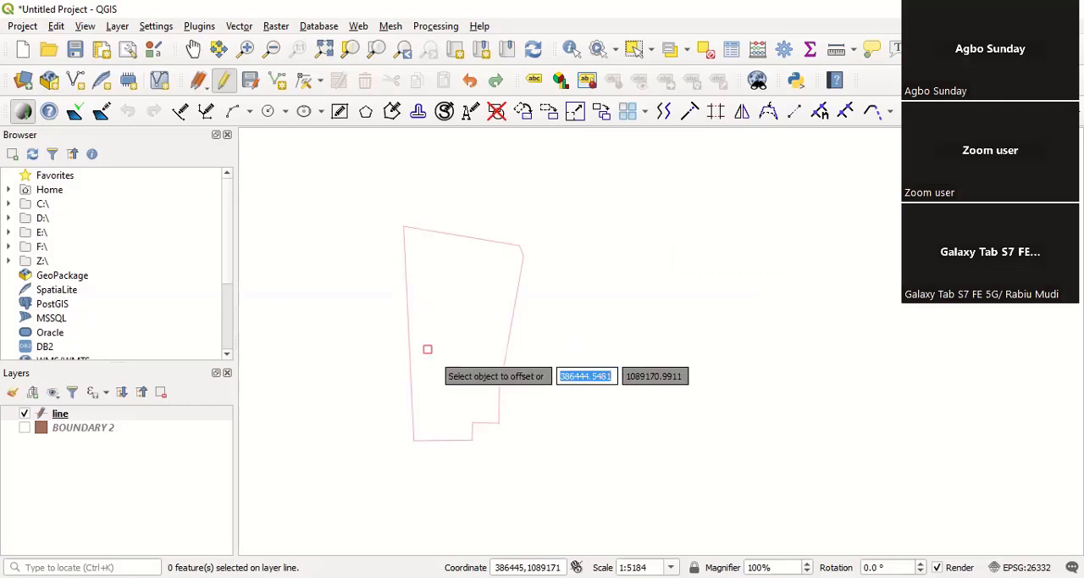
left_click(411, 328)
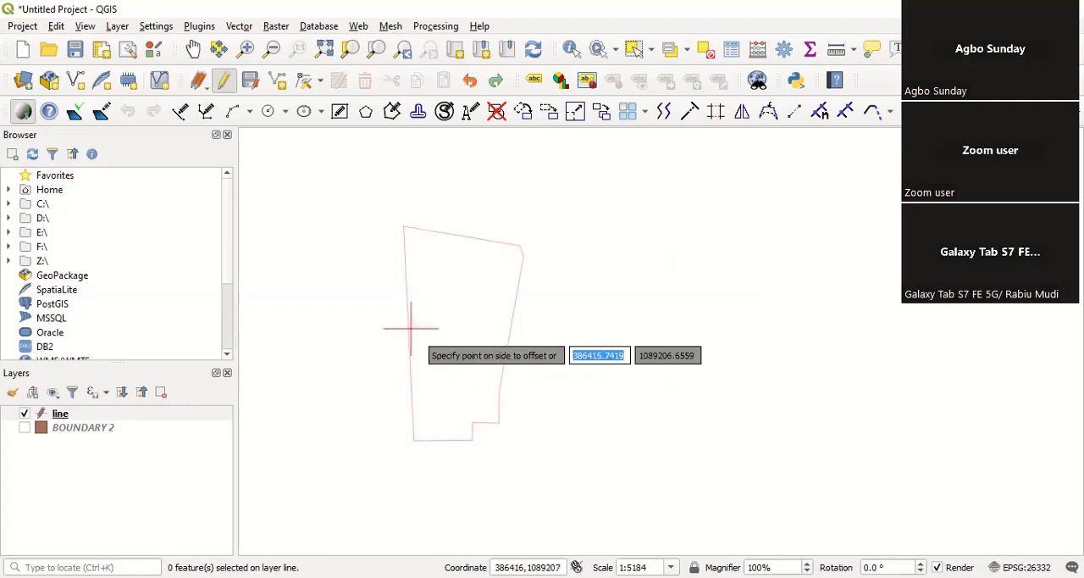
left_click(481, 322)
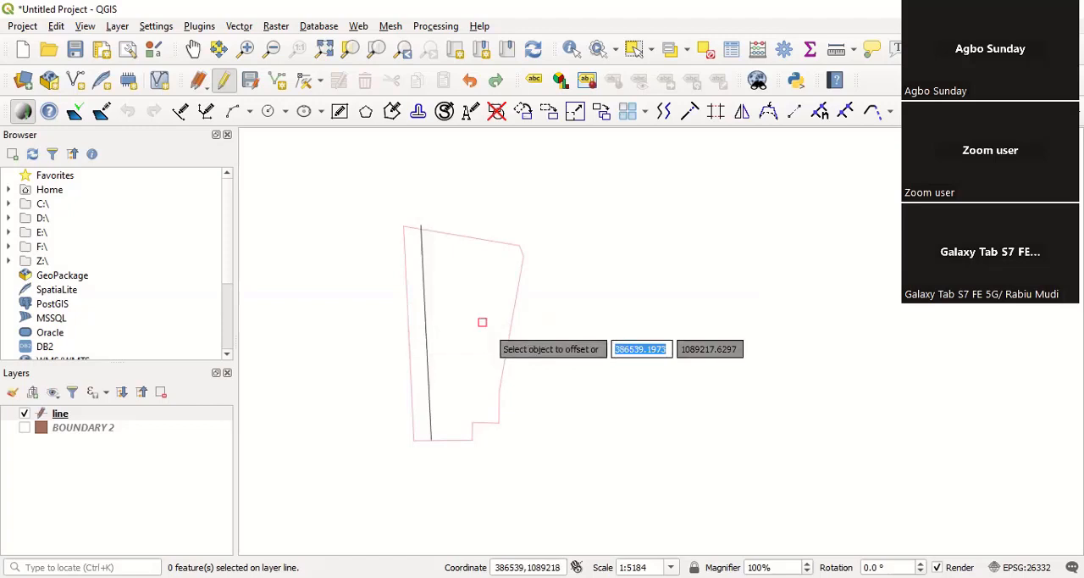
right_click(480, 322)
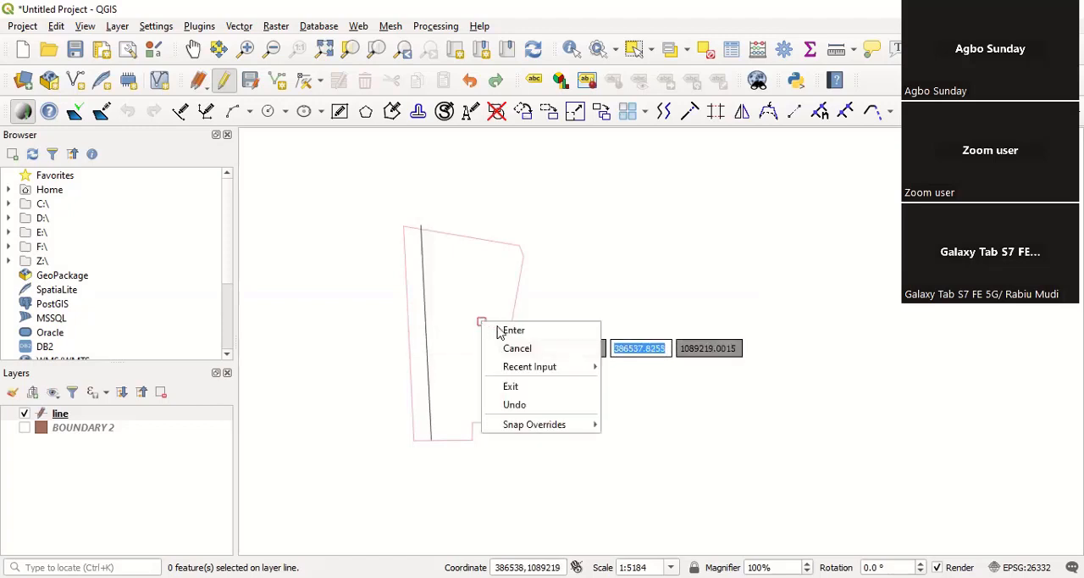
left_click(514, 330)
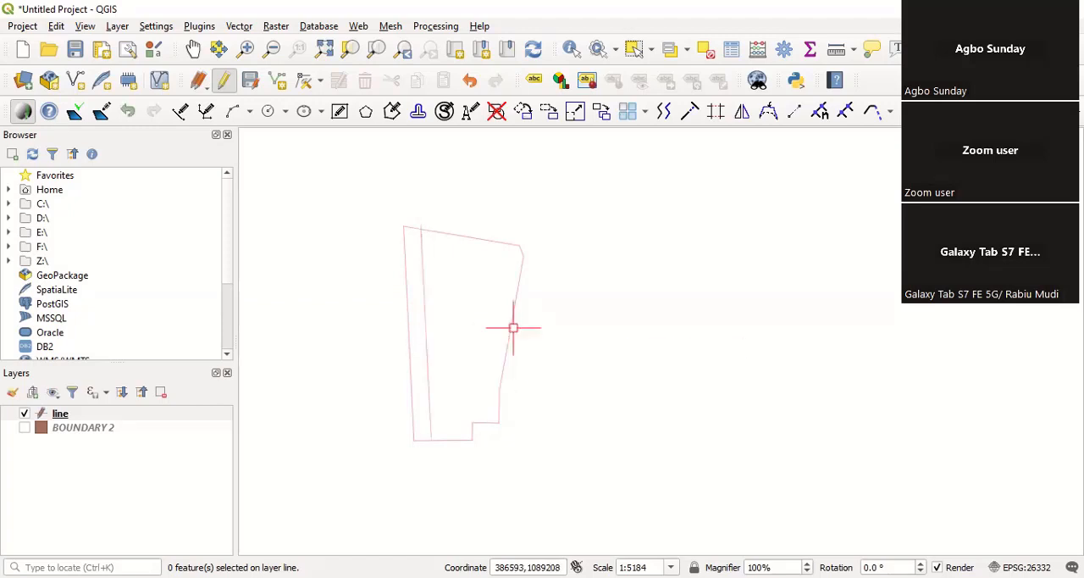
Step: Offset the new inner line by another 30 eastward to add a second parallel line inside the boundary
scroll(419, 323, "up", 1)
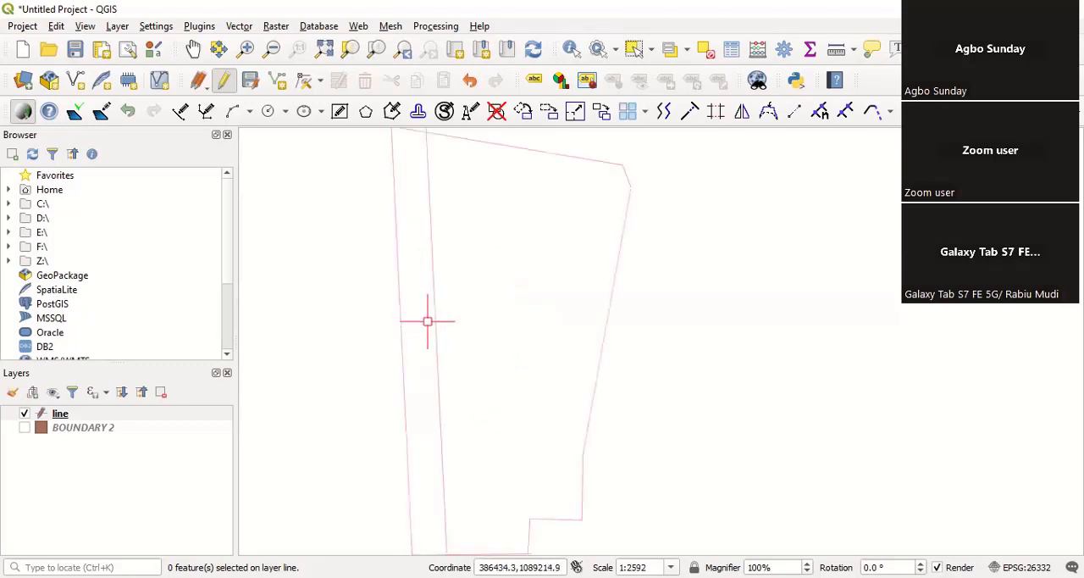
scroll(430, 320, "down", 1)
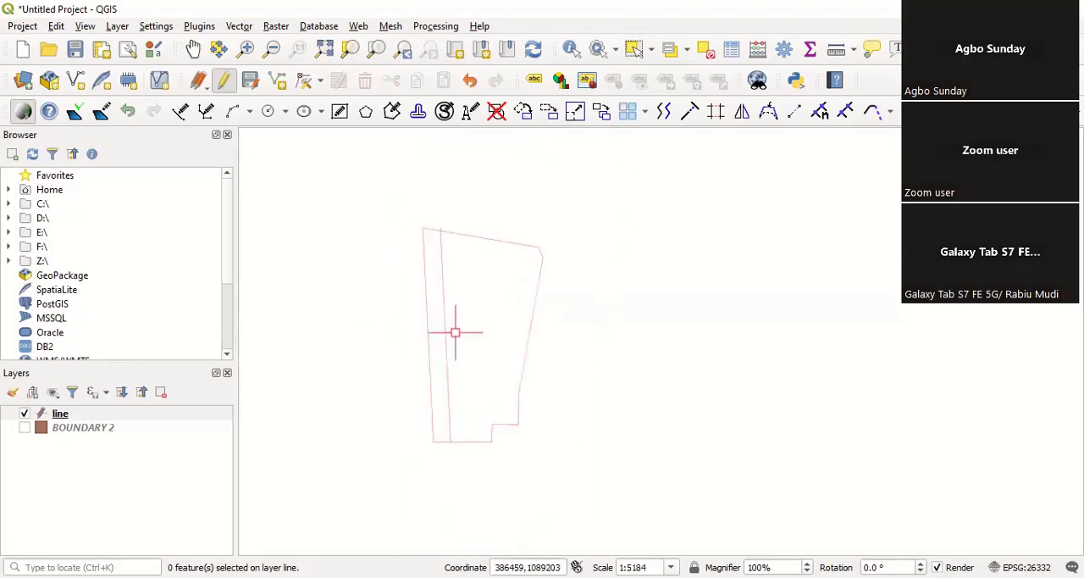
left_click(664, 113)
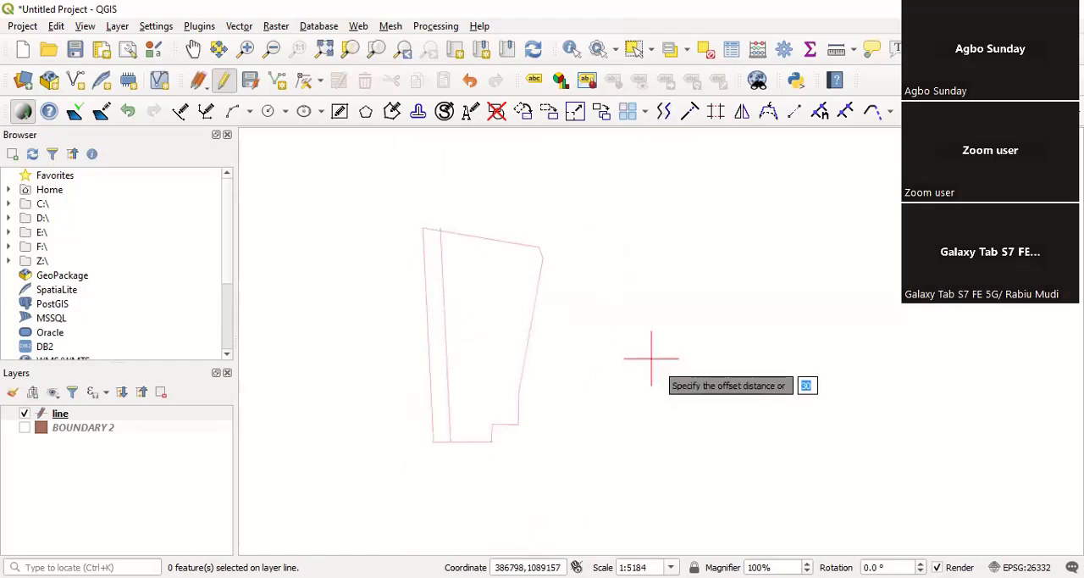
key("Return")
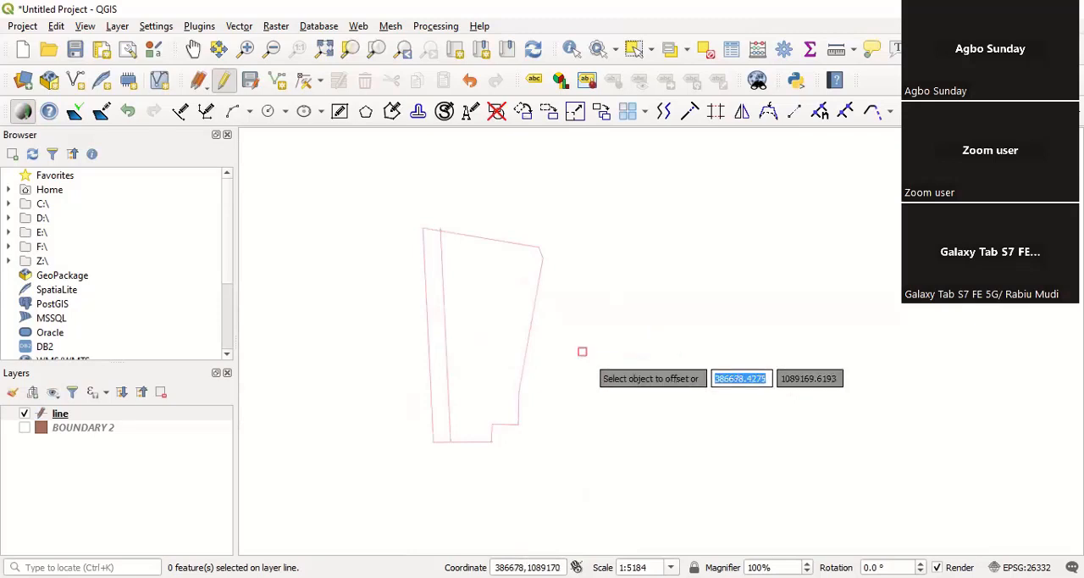
left_click(445, 291)
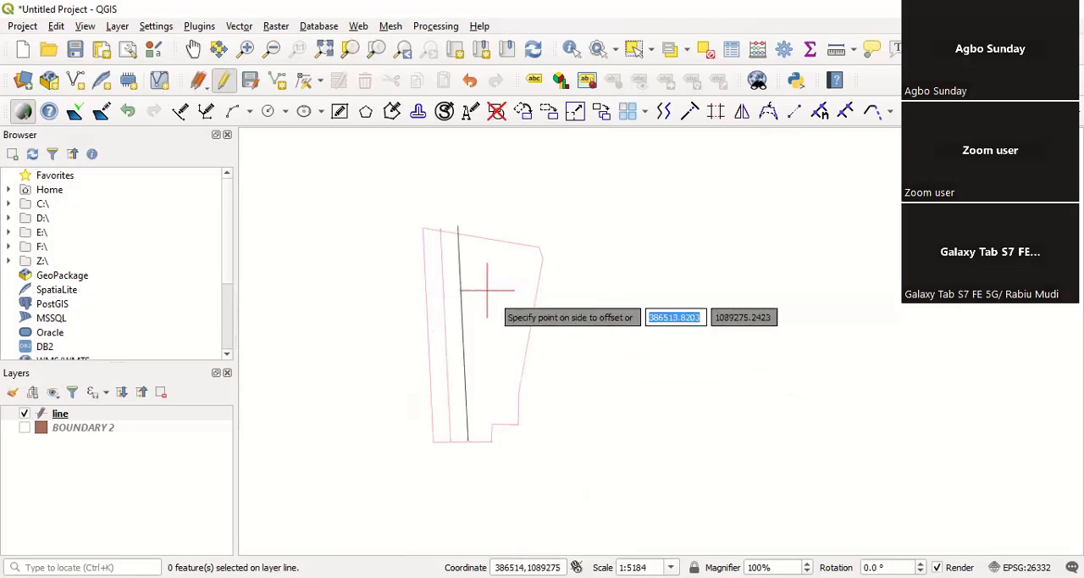
left_click(487, 289)
right_click(489, 290)
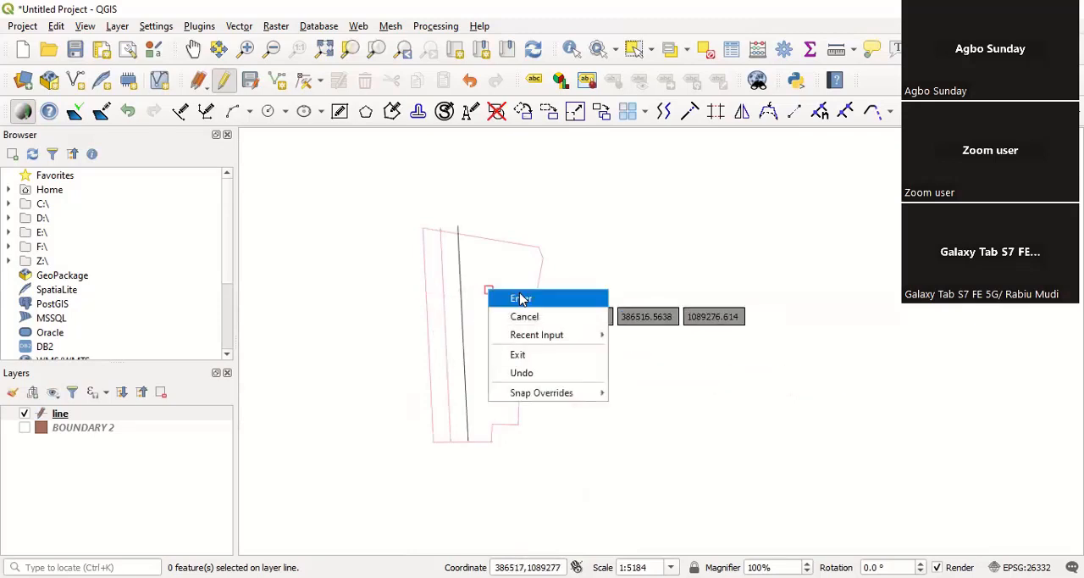
left_click(491, 293)
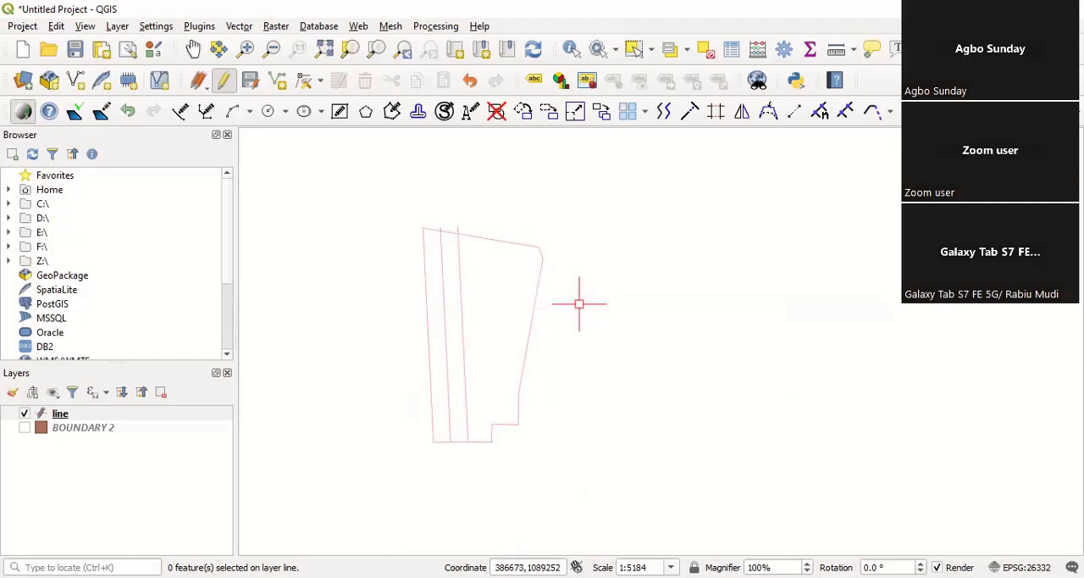
Step: Repeat Offset at a distance of 30 on the easternmost inner line, placing a third parallel line east of it
right_click(579, 303)
left_click(616, 314)
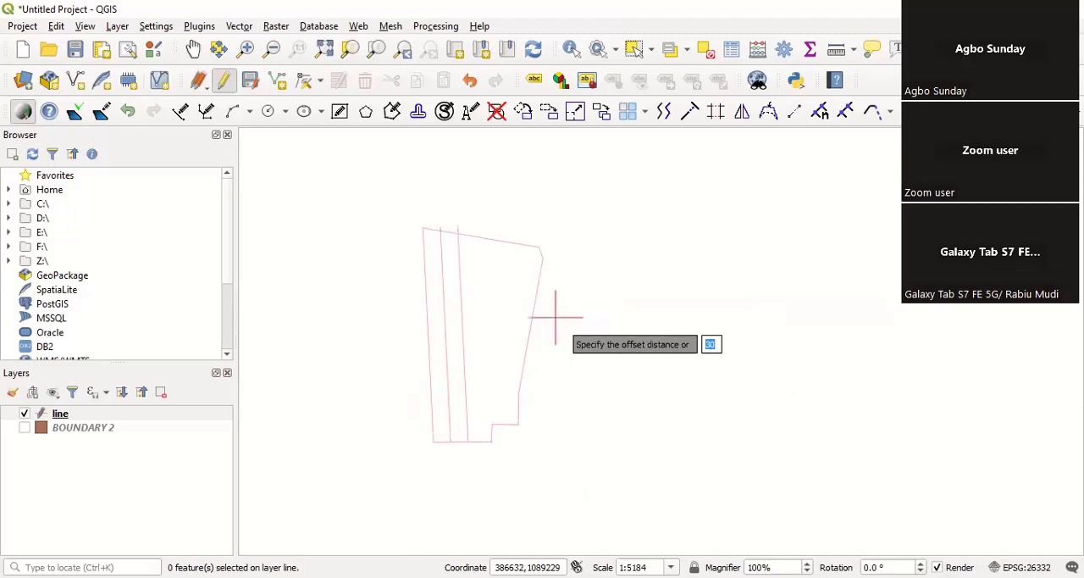
scroll(556, 316, "up", 1)
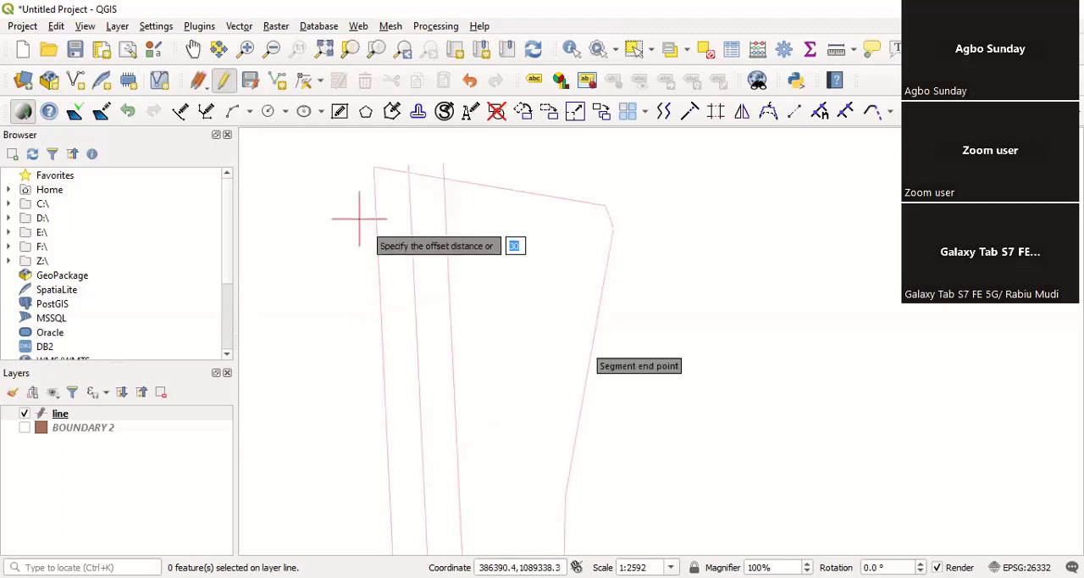
scroll(358, 218, "down", 1)
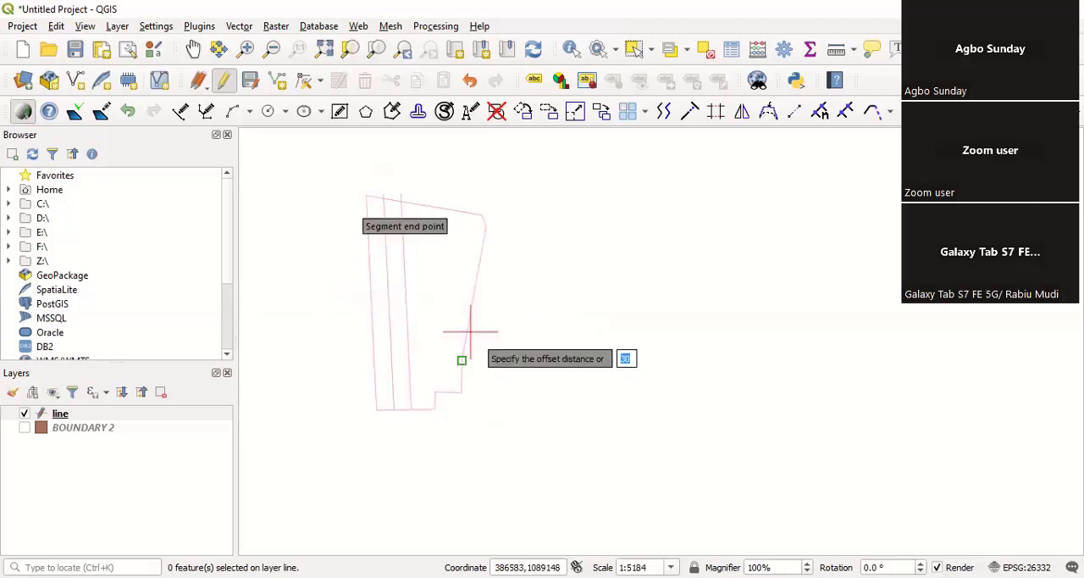
left_click_drag(471, 331, 476, 355)
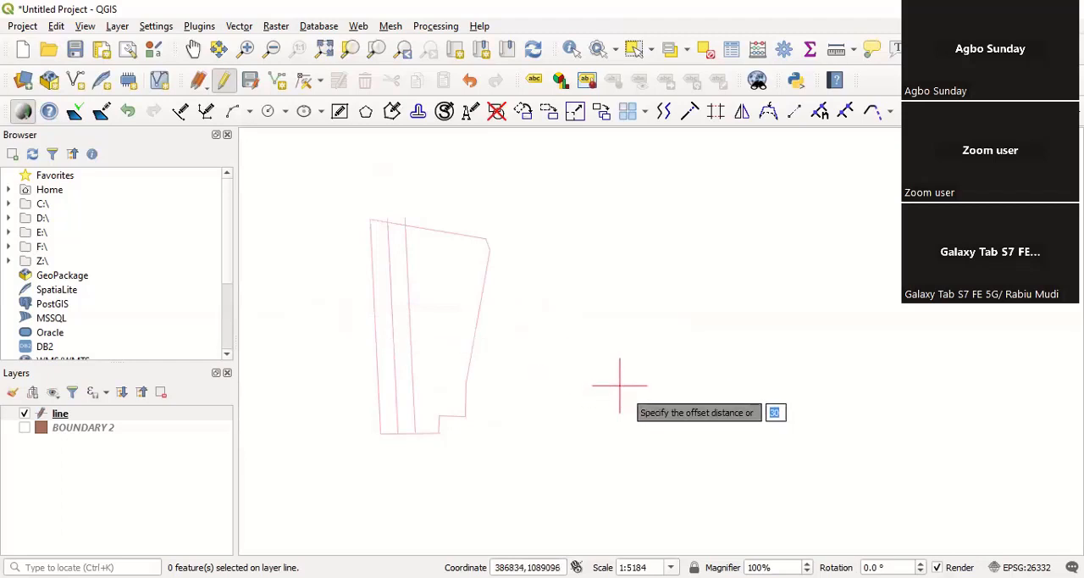
type("80")
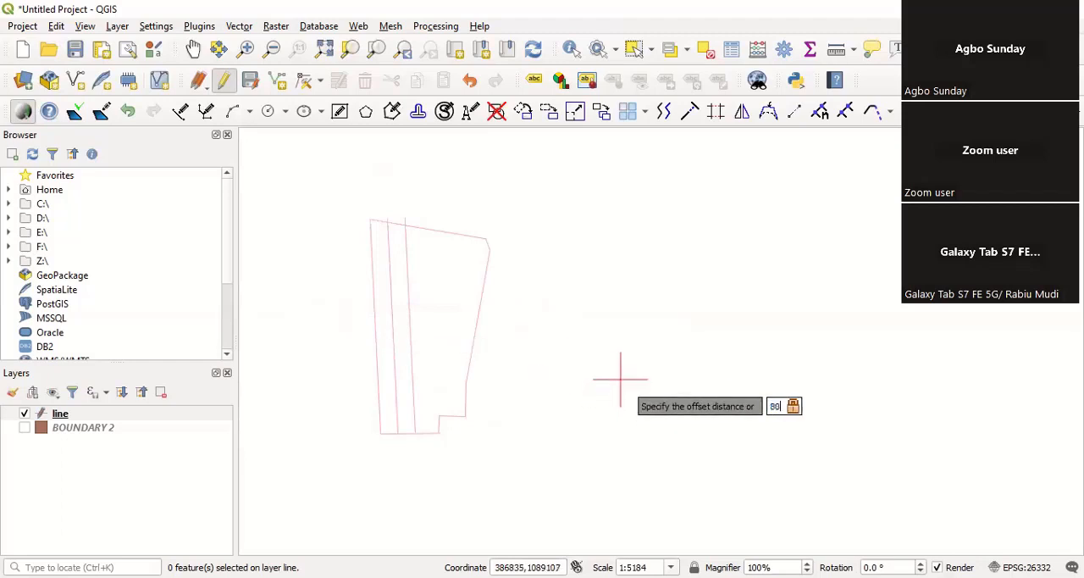
key("Return")
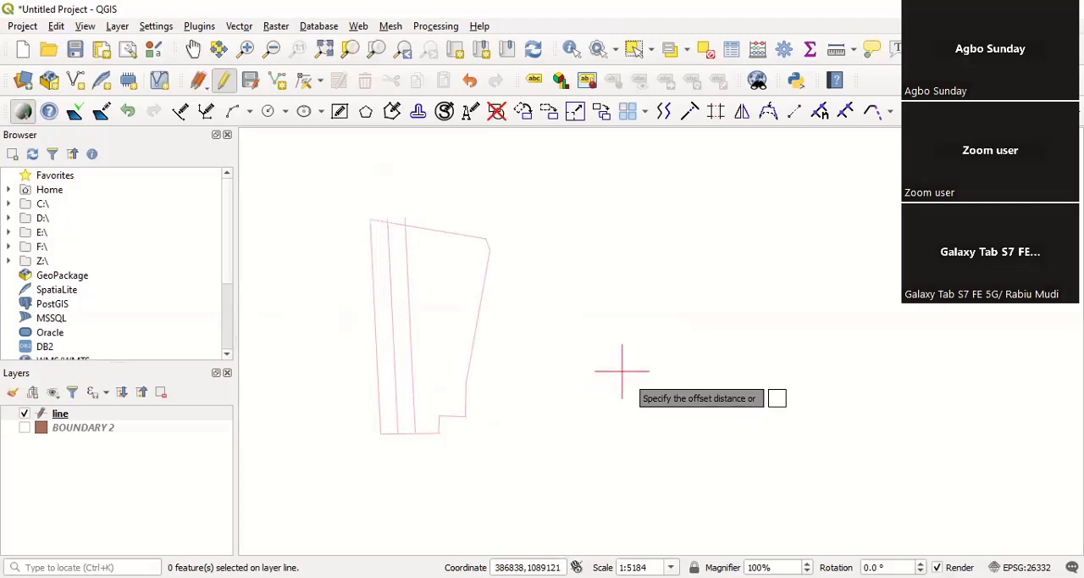
left_click(409, 325)
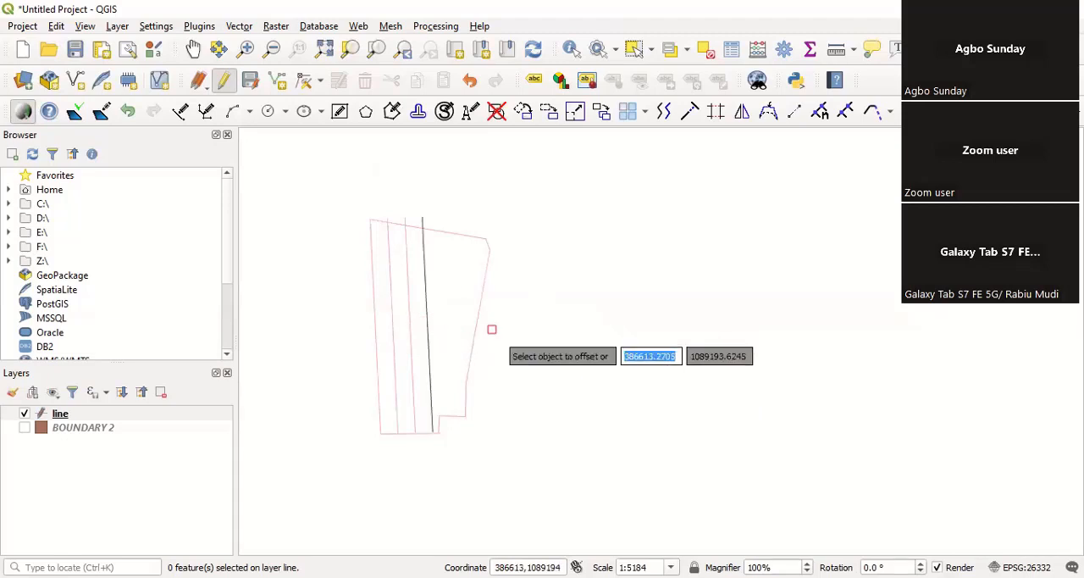
right_click(585, 314)
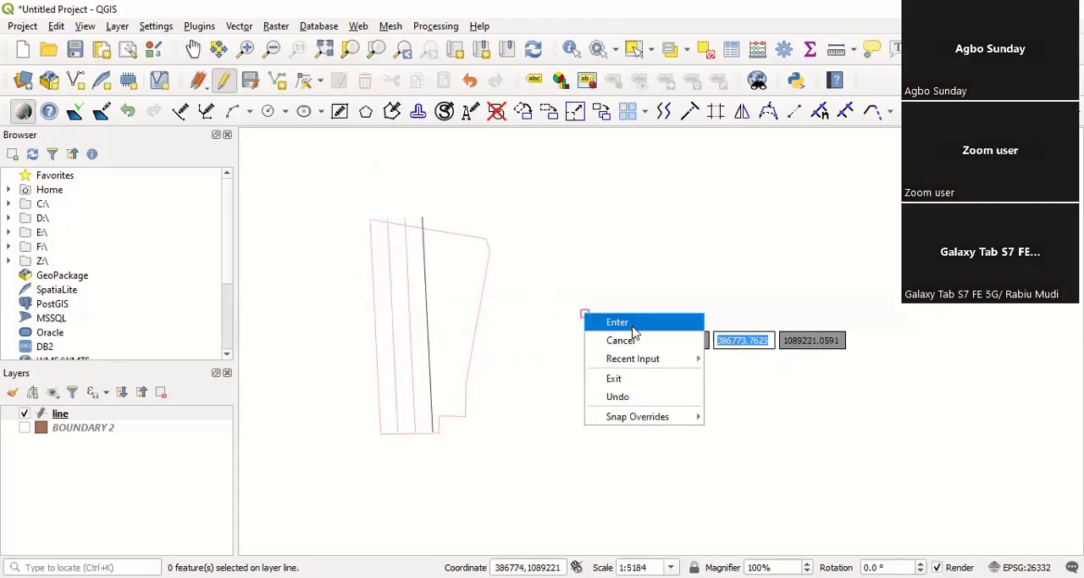
left_click(634, 326)
Step: Examine the three offset lines and where their ends meet the boundary's north and south sides
scroll(407, 331, "up", 1)
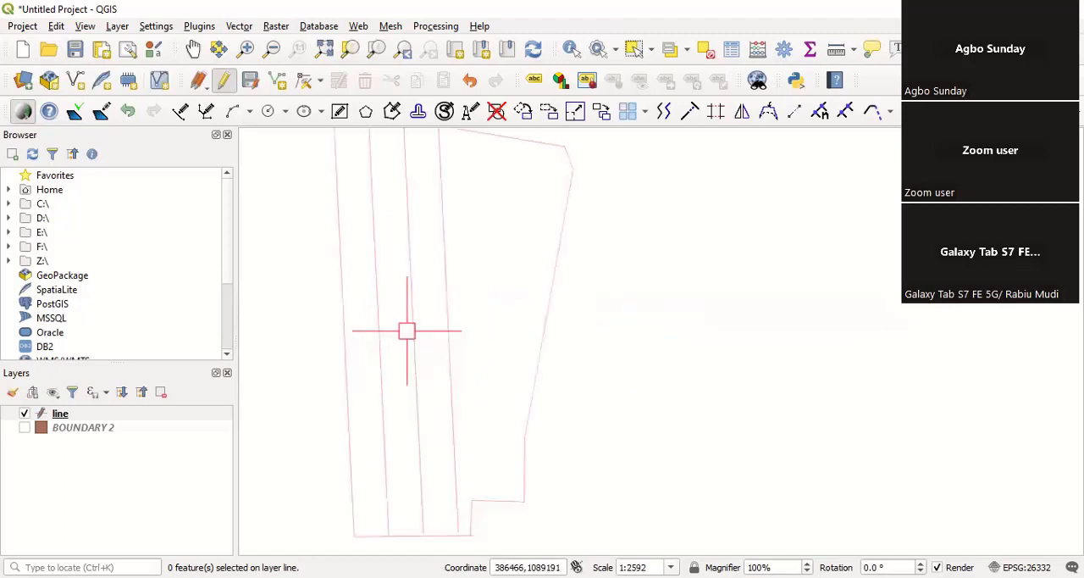
scroll(460, 324, "down", 1)
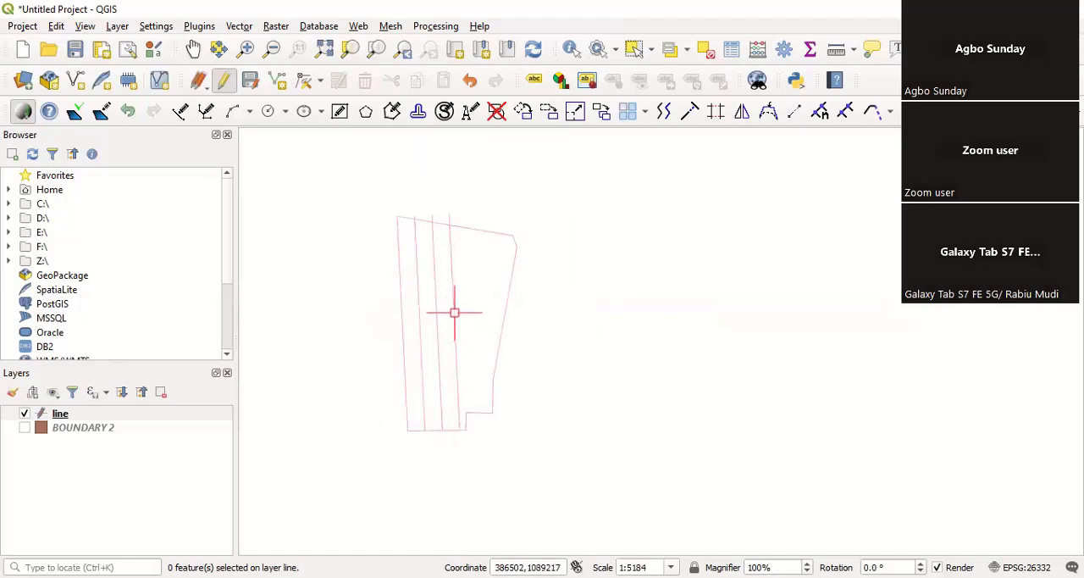
scroll(428, 220, "up", 1)
scroll(432, 228, "up", 1)
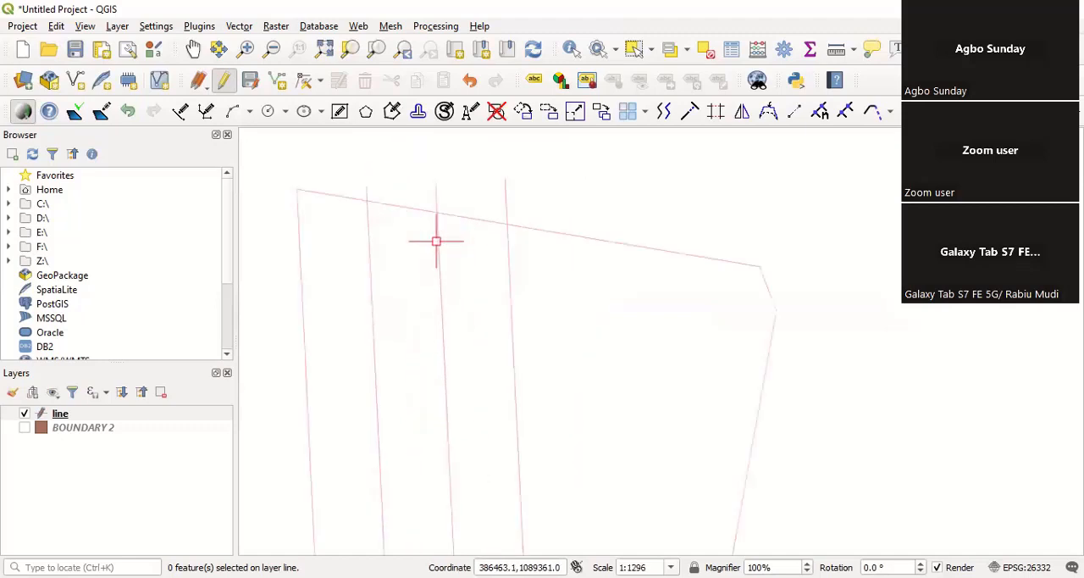
scroll(343, 235, "down", 1)
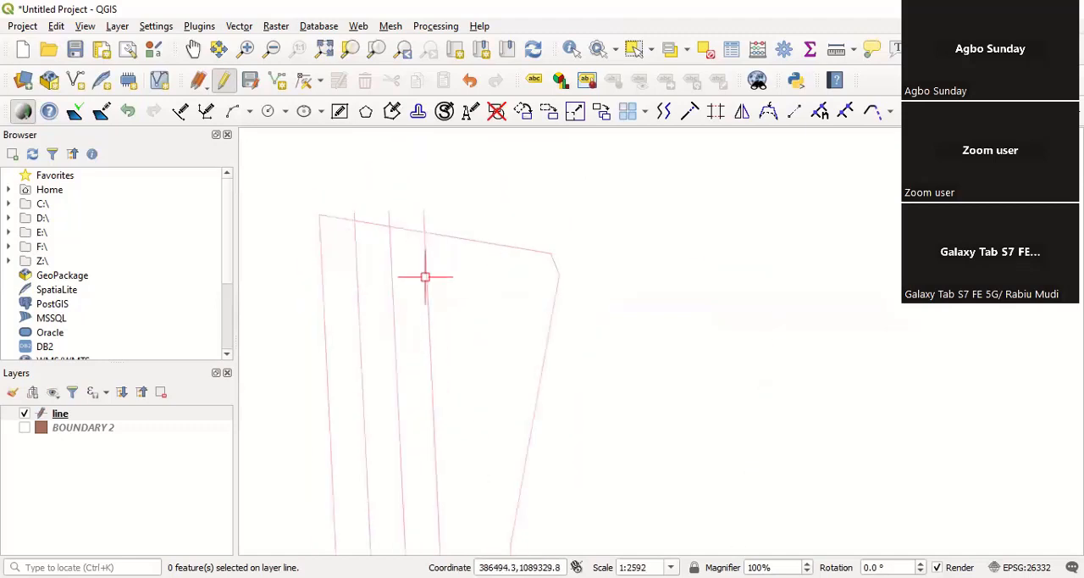
scroll(399, 243, "down", 1)
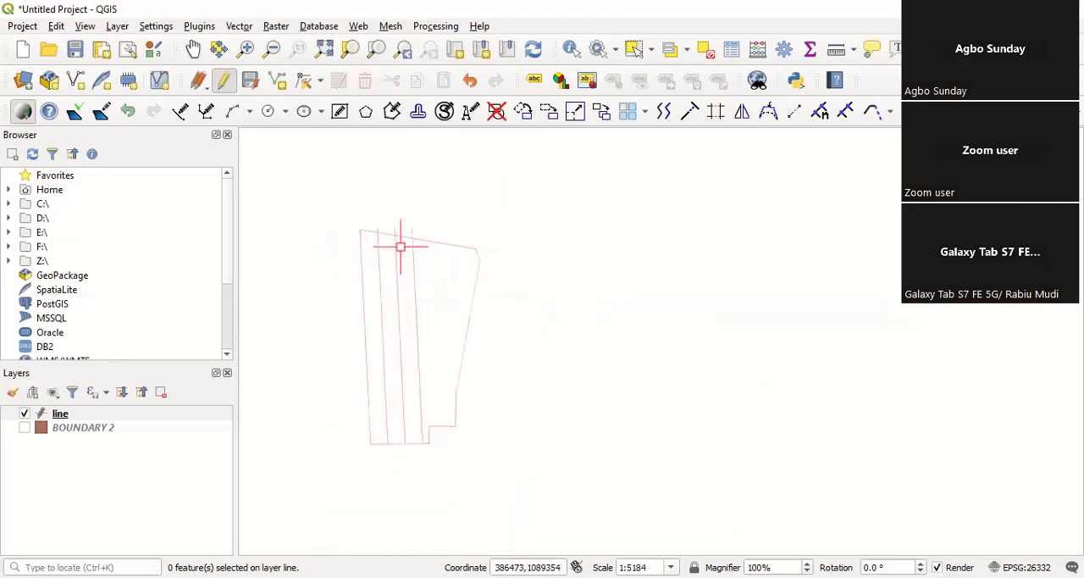
Step: Delete the easternmost of the three offset lines inside the boundary
left_click(417, 306)
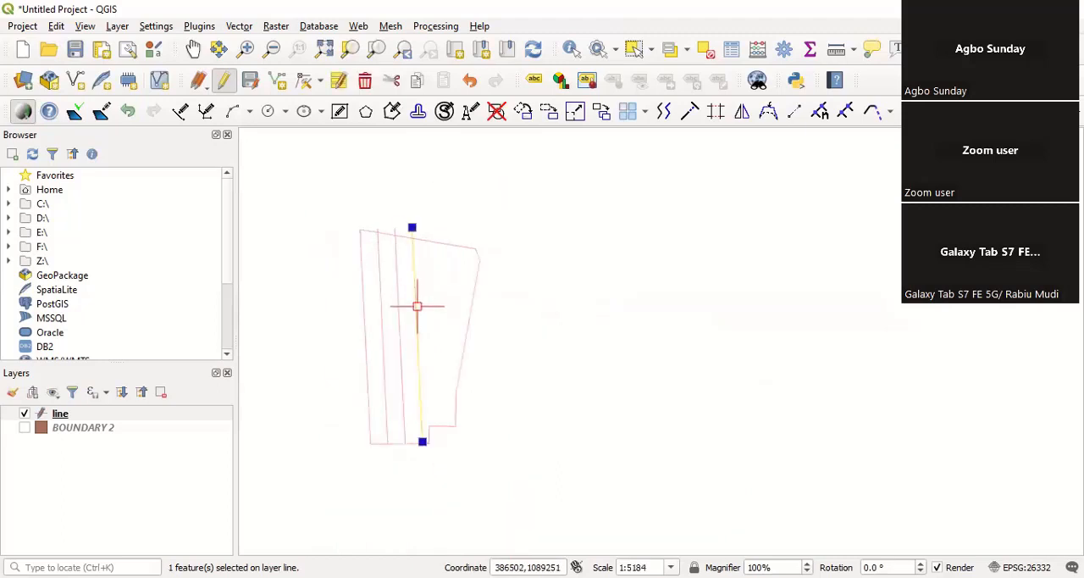
left_click(365, 81)
scroll(385, 299, "up", 1)
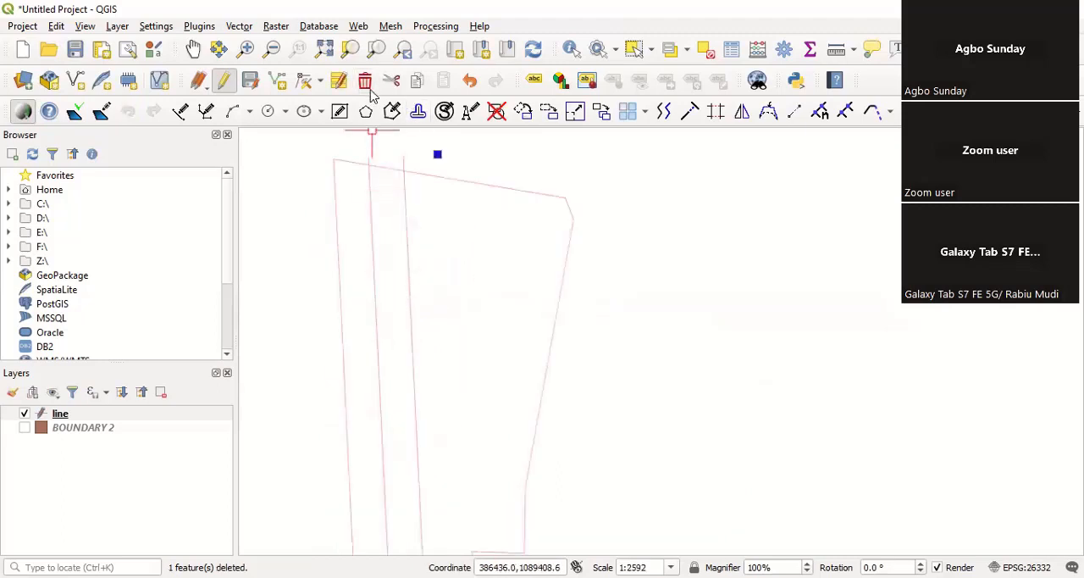
Step: Offset the second inner line by 8 towards the east to form a narrow strip beside it
left_click(663, 110)
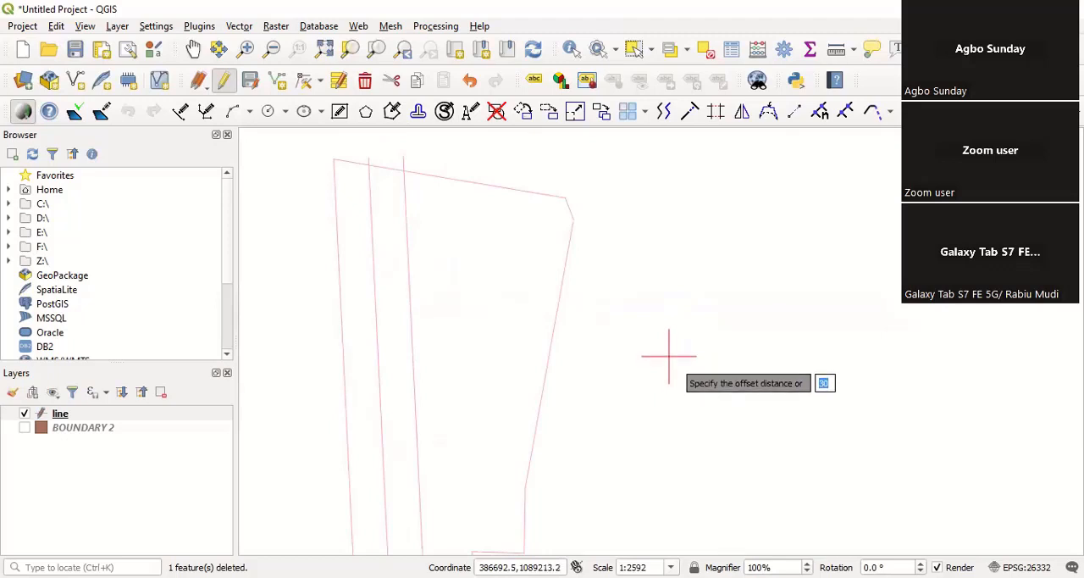
type("3")
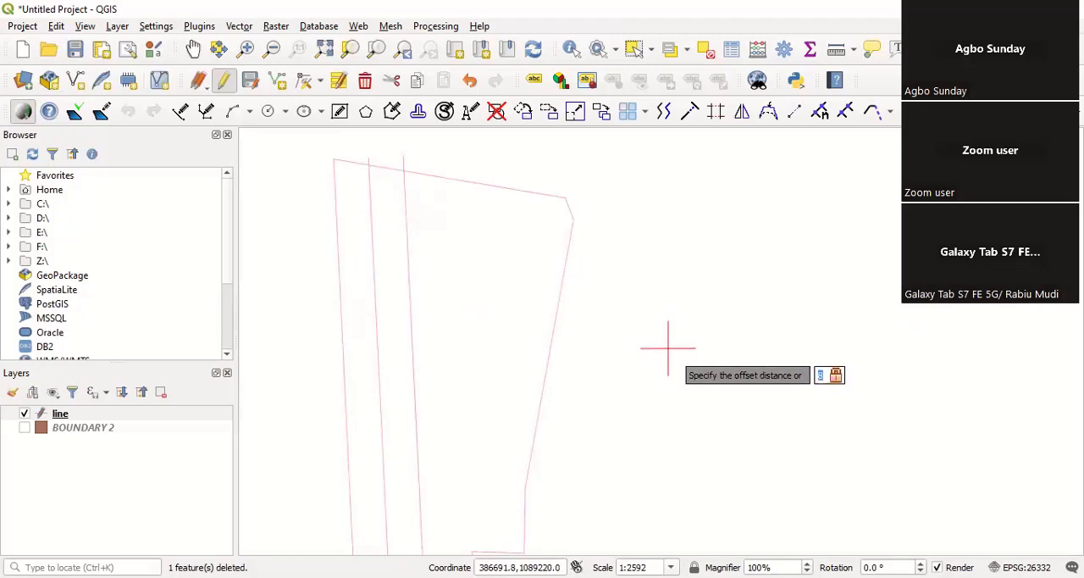
key("Return")
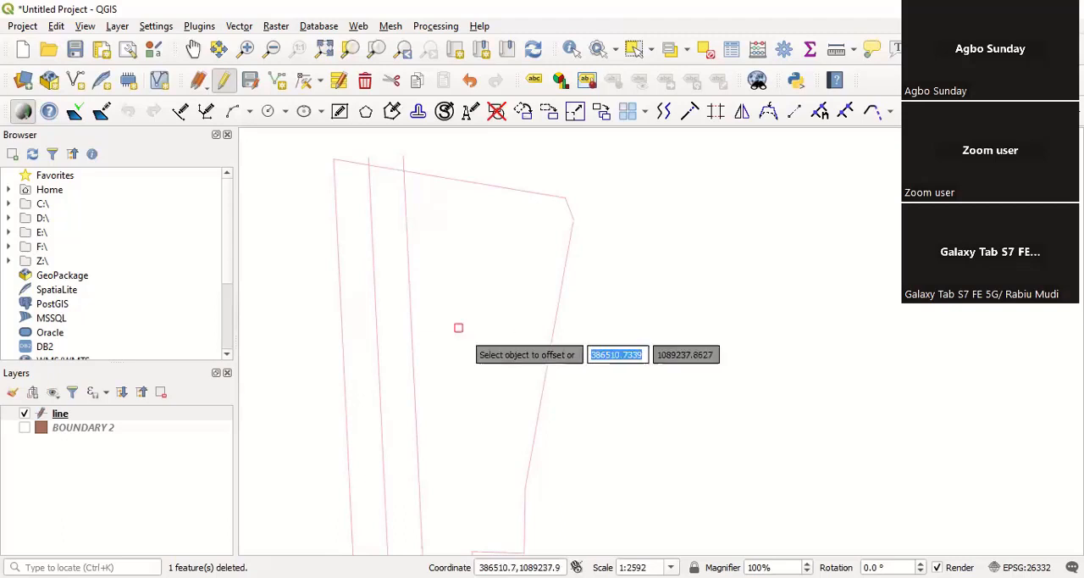
left_click(409, 314)
right_click(453, 308)
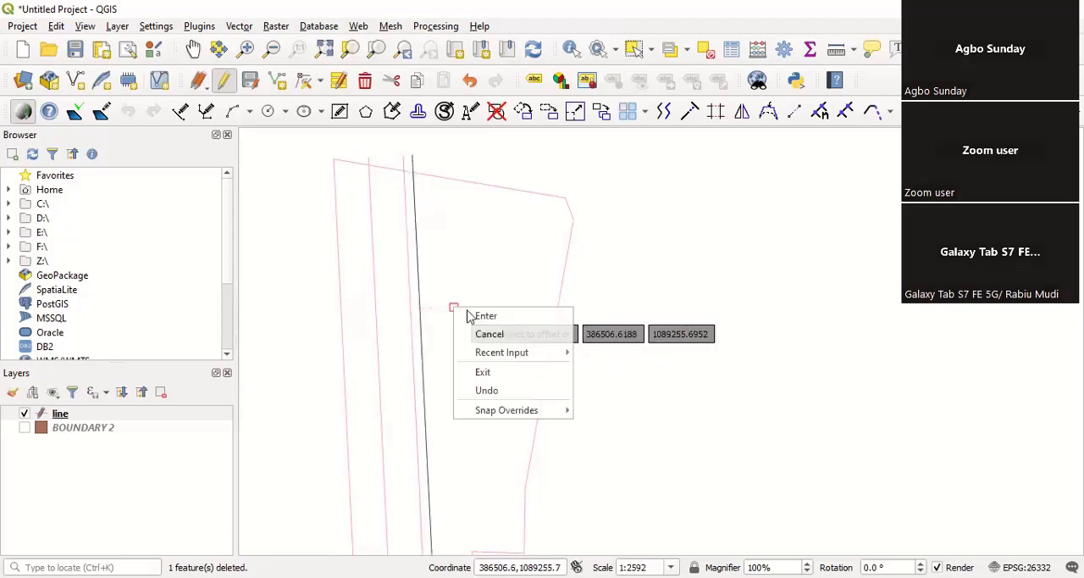
left_click(483, 316)
Step: Examine the spacing of the inner lines and their ends at the boundary's north and south sides
scroll(399, 342, "up", 3)
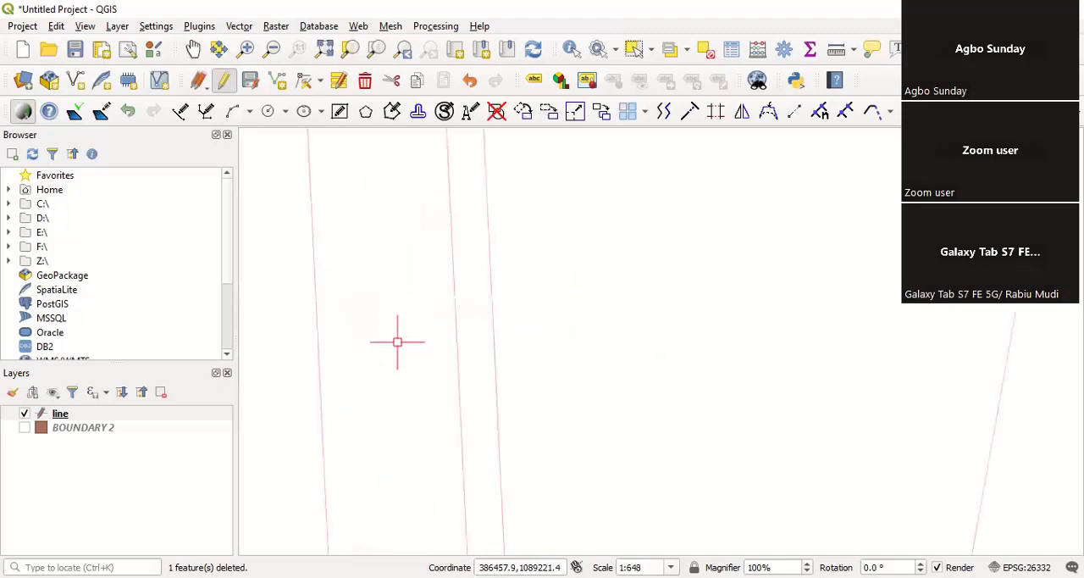
scroll(450, 320, "down", 3)
scroll(449, 321, "down", 1)
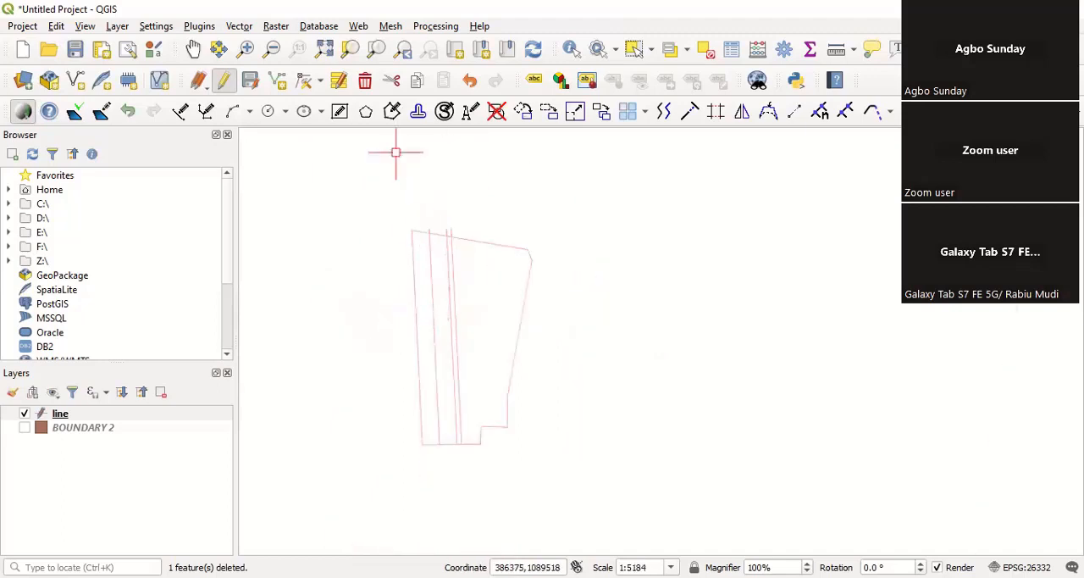
scroll(438, 234, "up", 3)
scroll(512, 282, "down", 2)
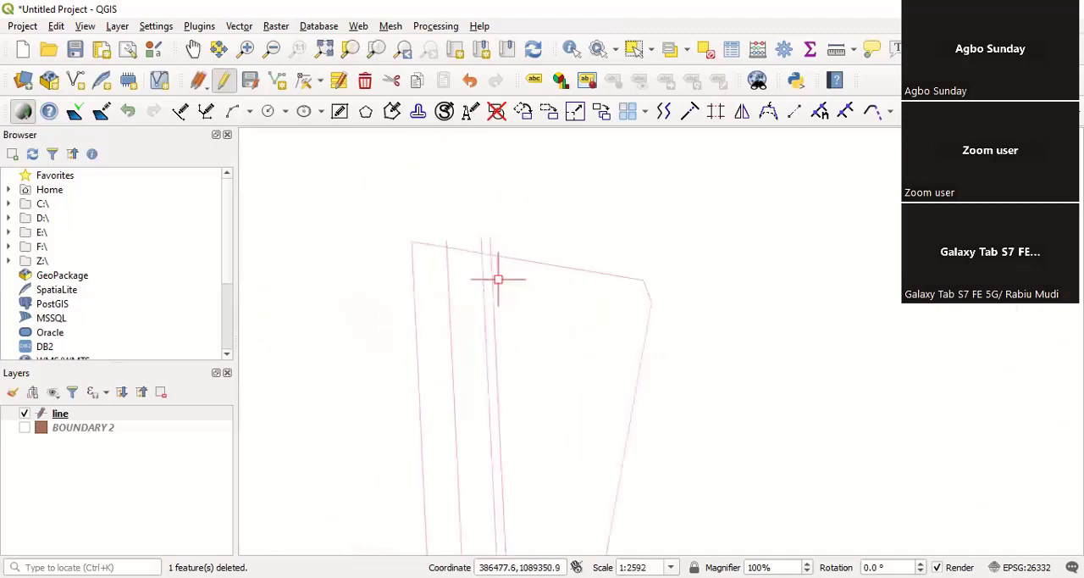
scroll(466, 288, "down", 2)
scroll(461, 310, "up", 4)
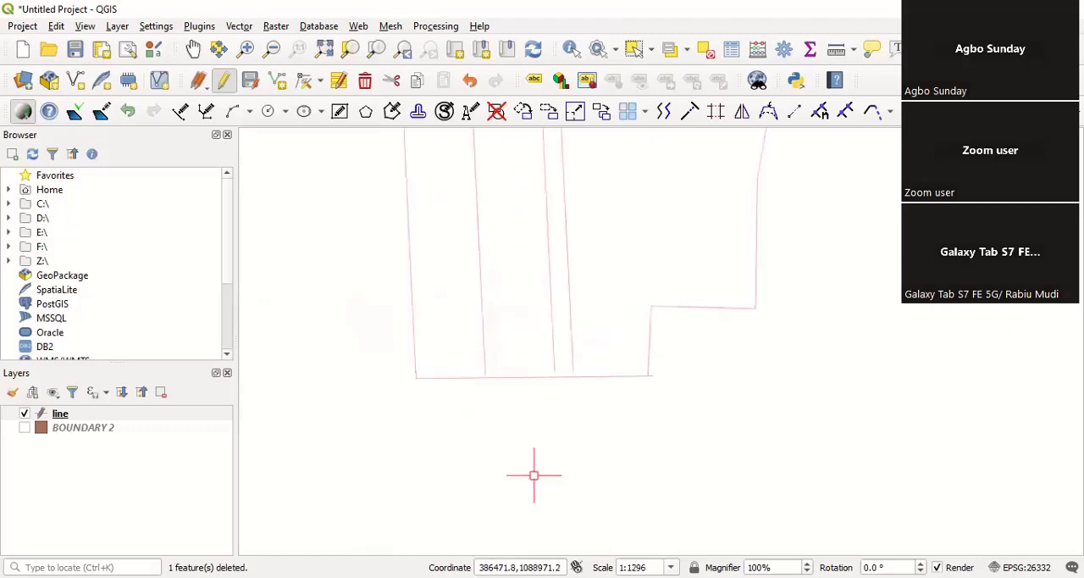
scroll(533, 472, "down", 2)
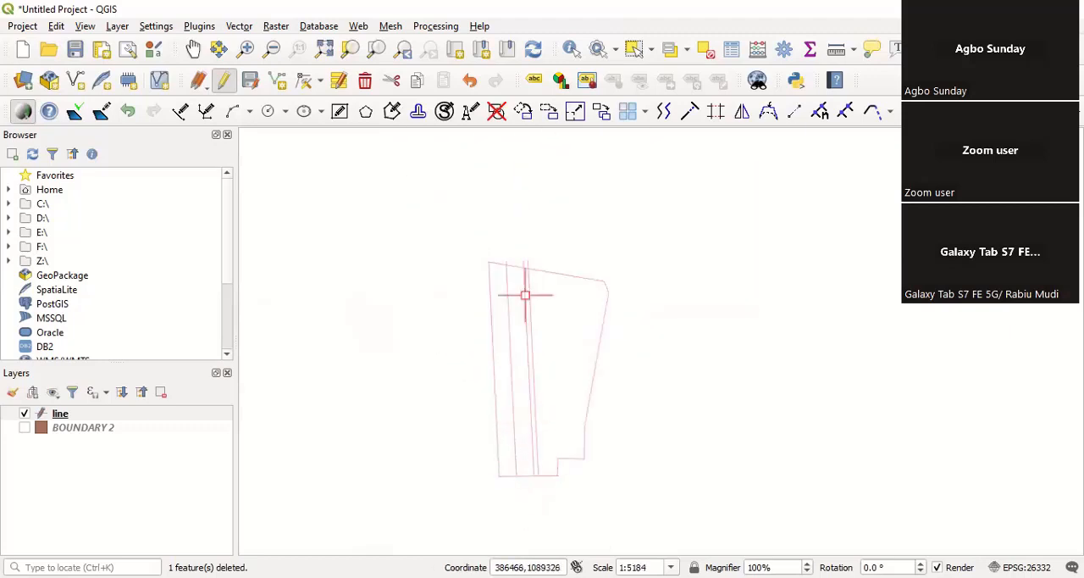
scroll(521, 265, "up", 2)
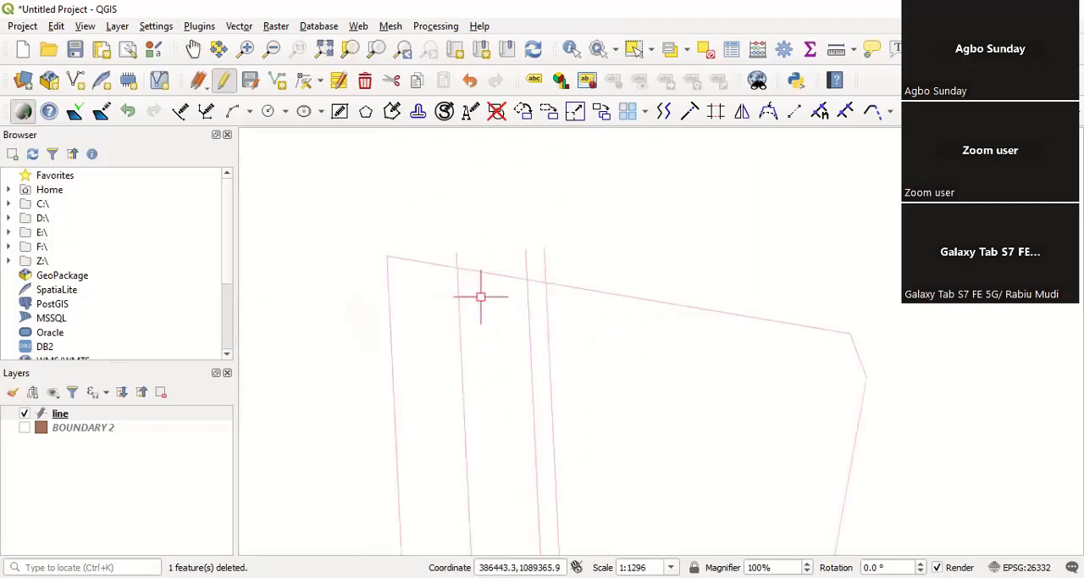
scroll(485, 200, "down", 1)
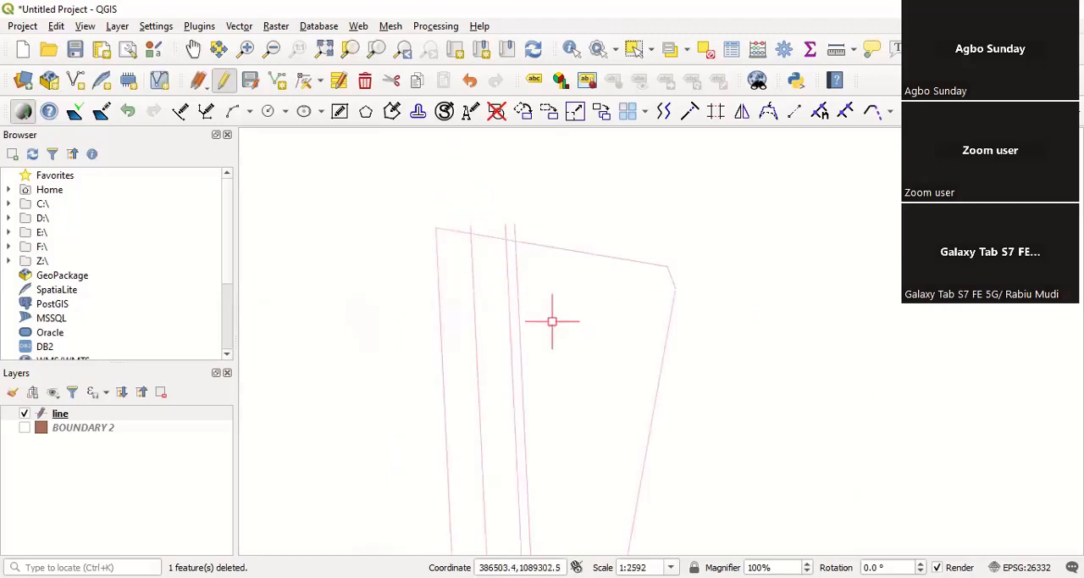
Step: Offset the boundary's south side by 15 northward into the parcel
left_click(664, 115)
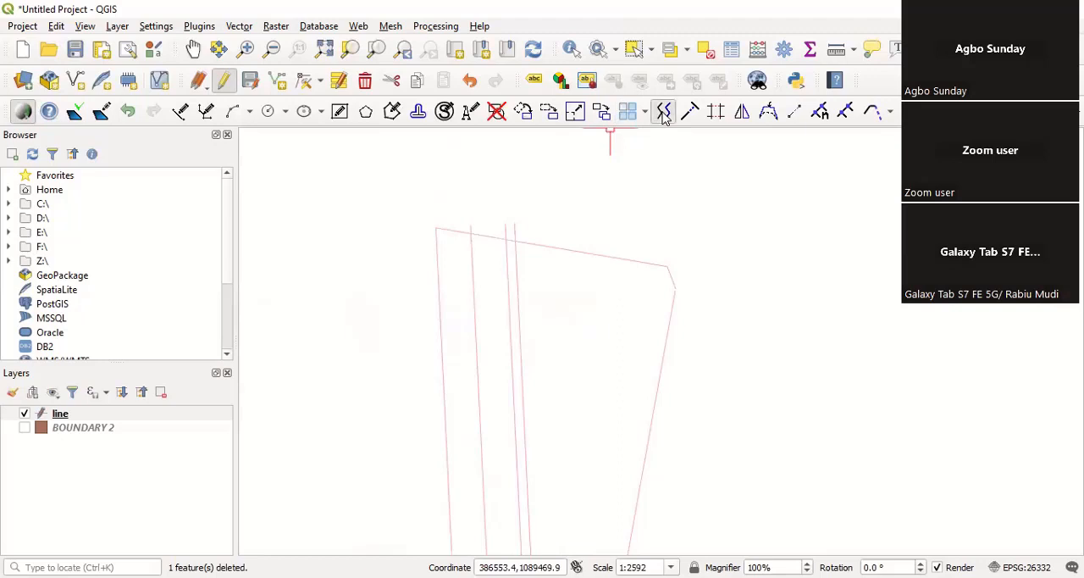
left_click(706, 239)
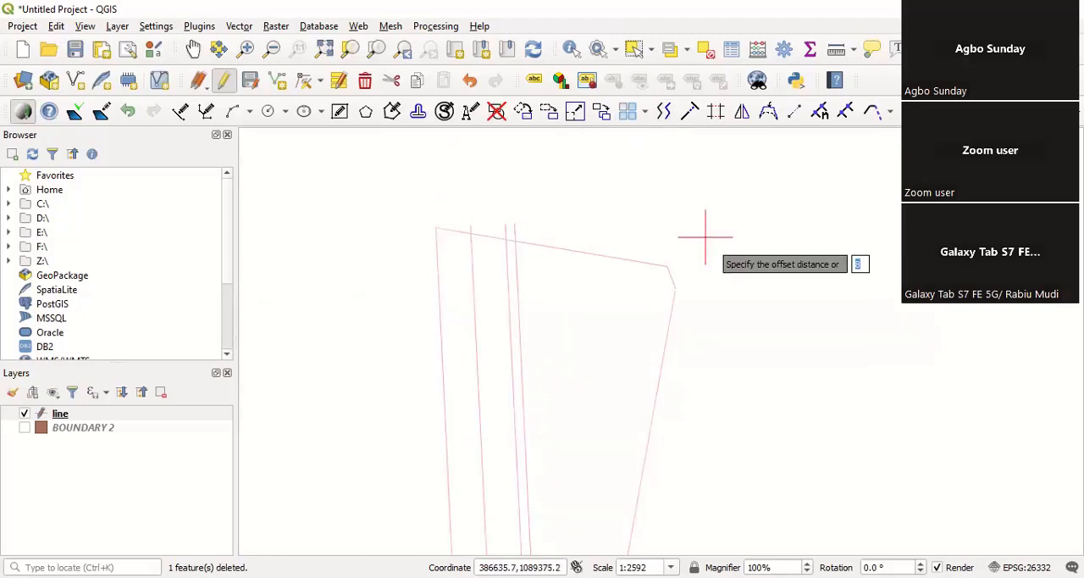
type("15")
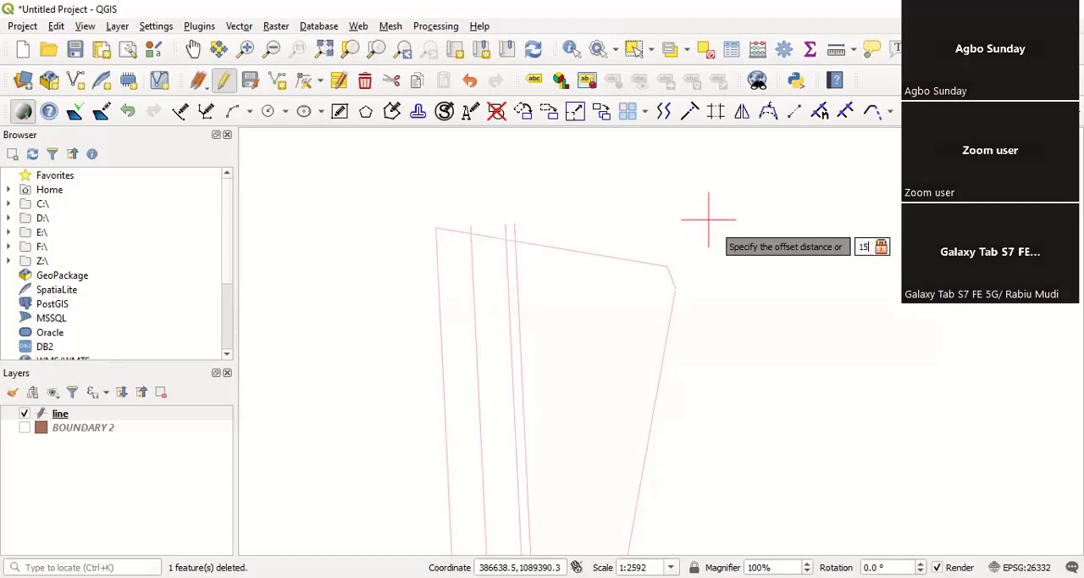
key("Return")
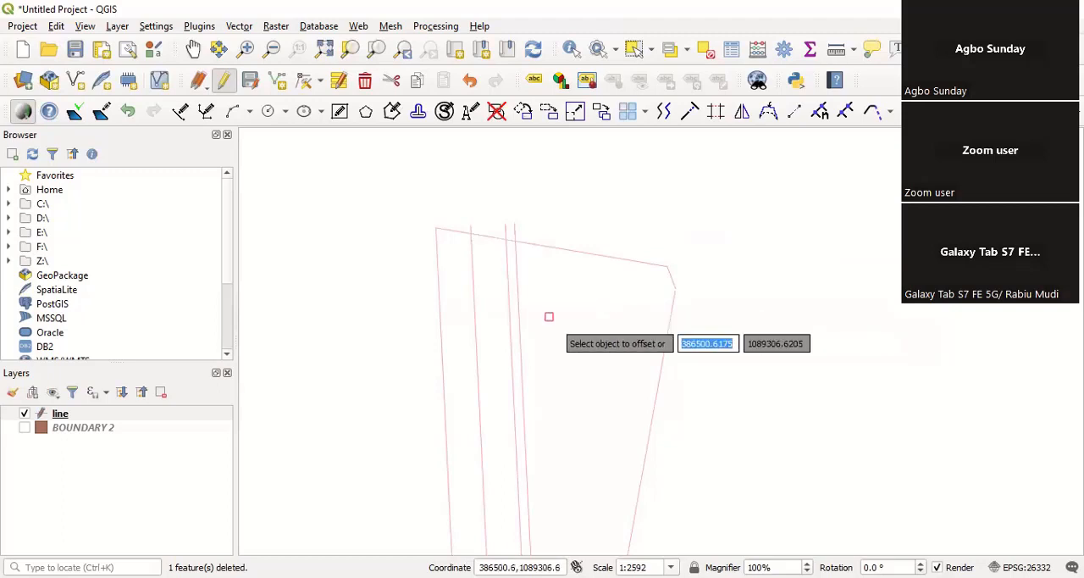
scroll(502, 222, "down", 2)
scroll(485, 266, "up", 2)
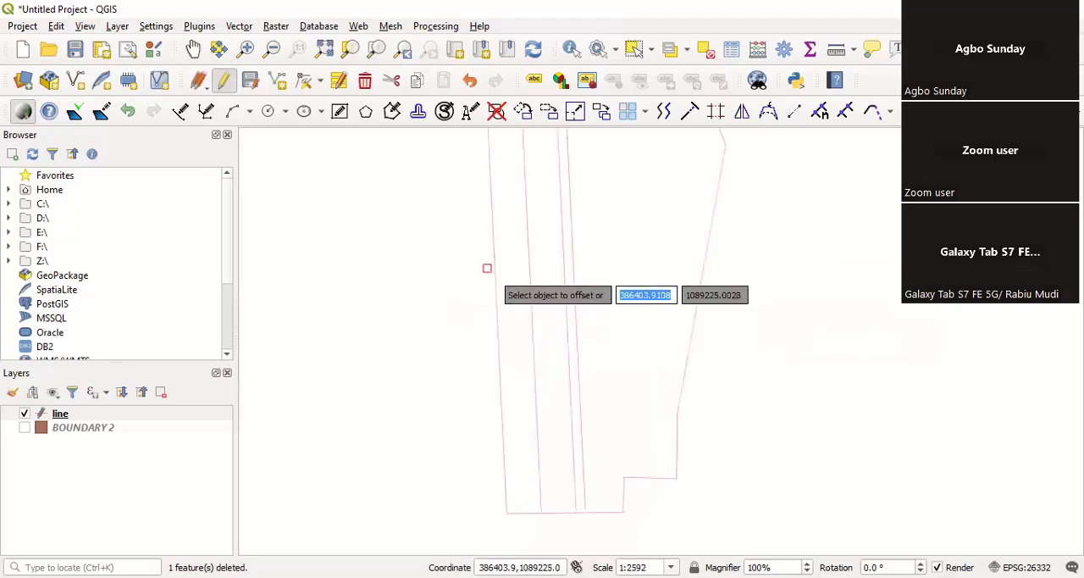
scroll(545, 408, "down", 1)
scroll(547, 440, "up", 1)
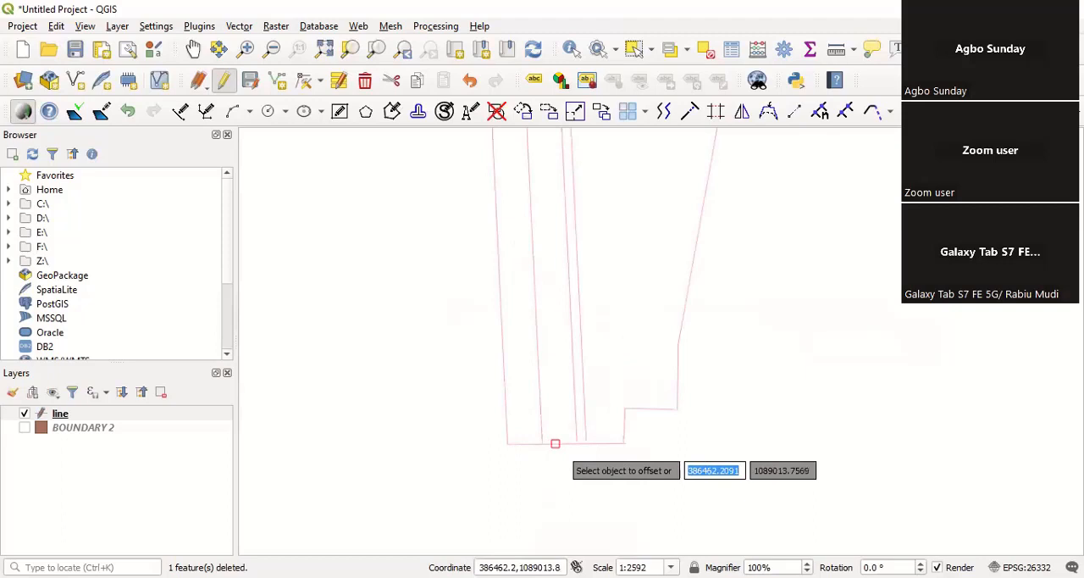
left_click(555, 443)
right_click(554, 348)
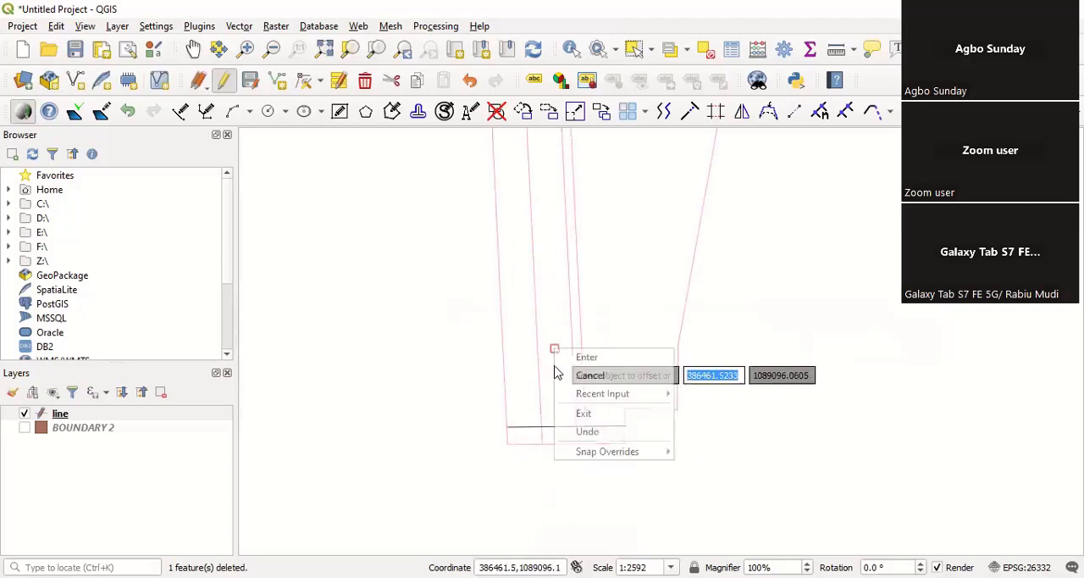
left_click(581, 359)
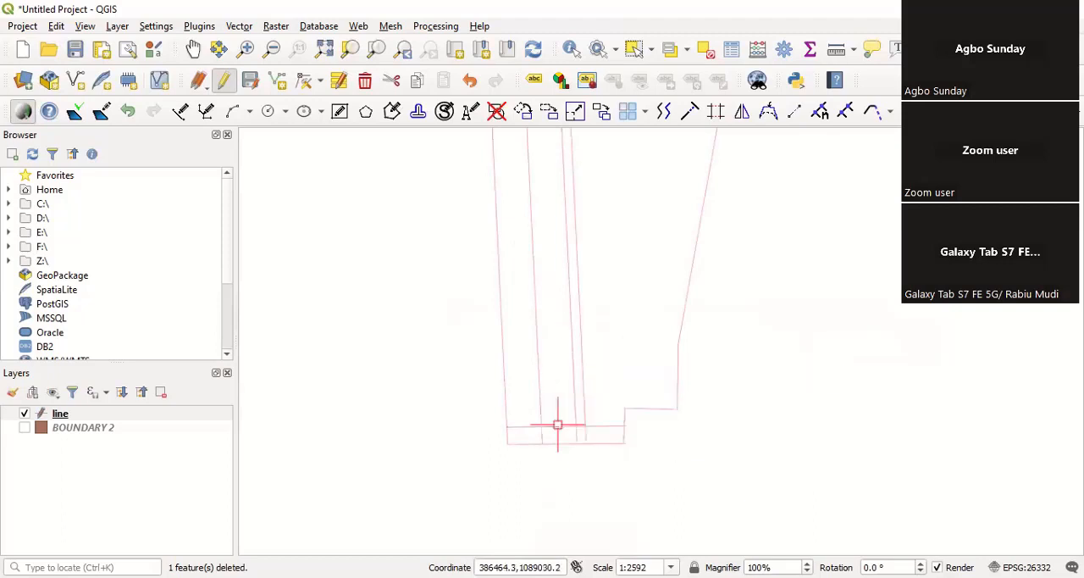
Step: Repeat Offset at a distance of 15 on the new cross line, placing a second one north of it
scroll(557, 424, "up", 1)
right_click(559, 395)
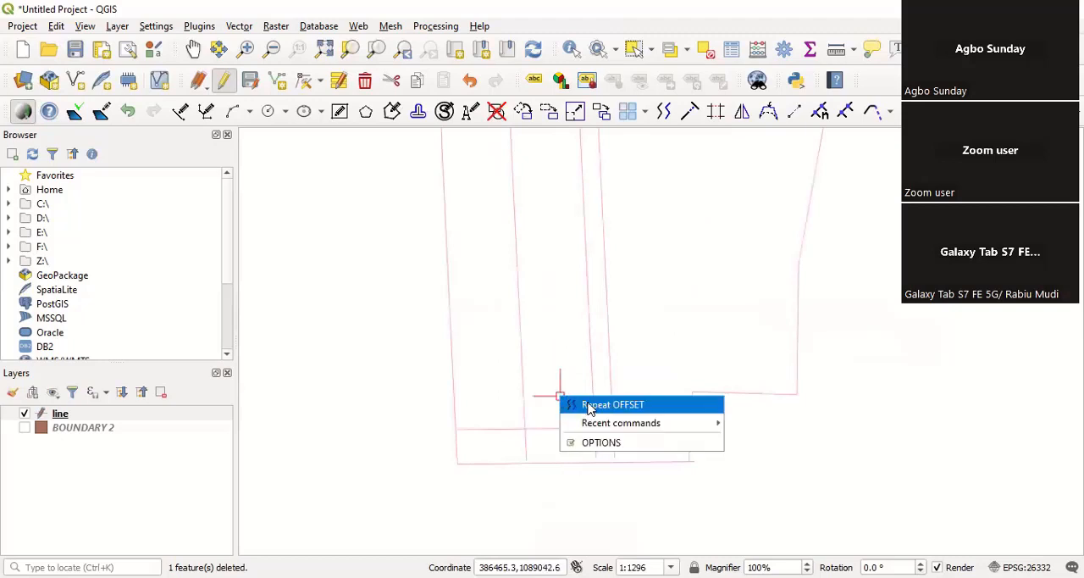
left_click(593, 405)
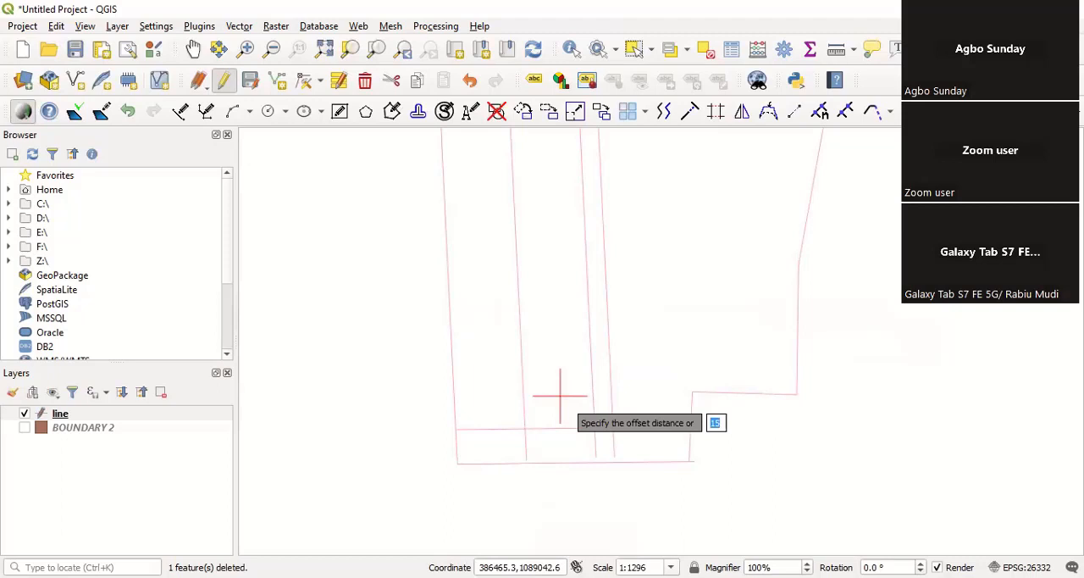
key("Return")
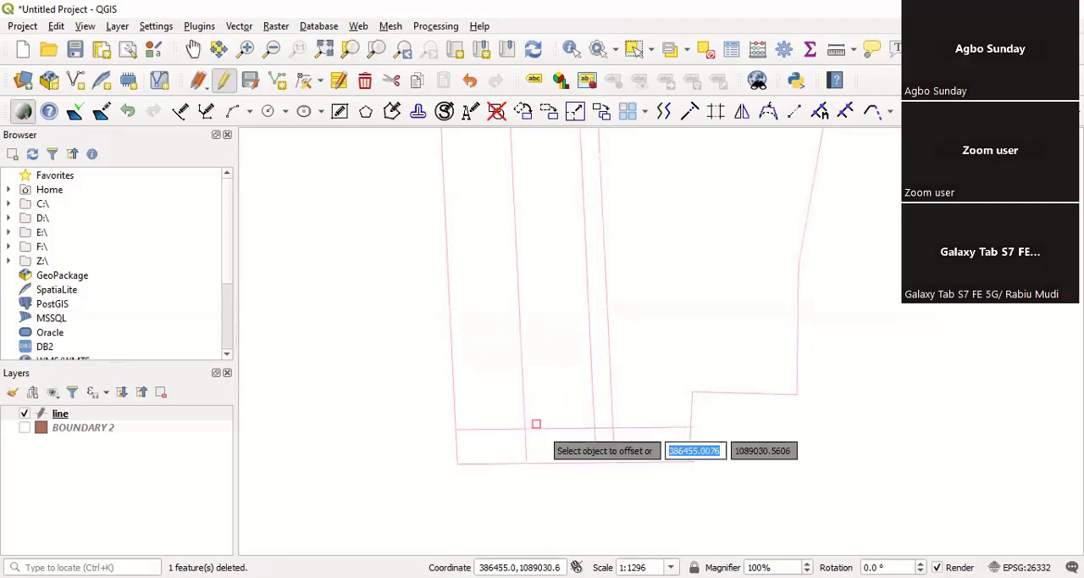
right_click(541, 347)
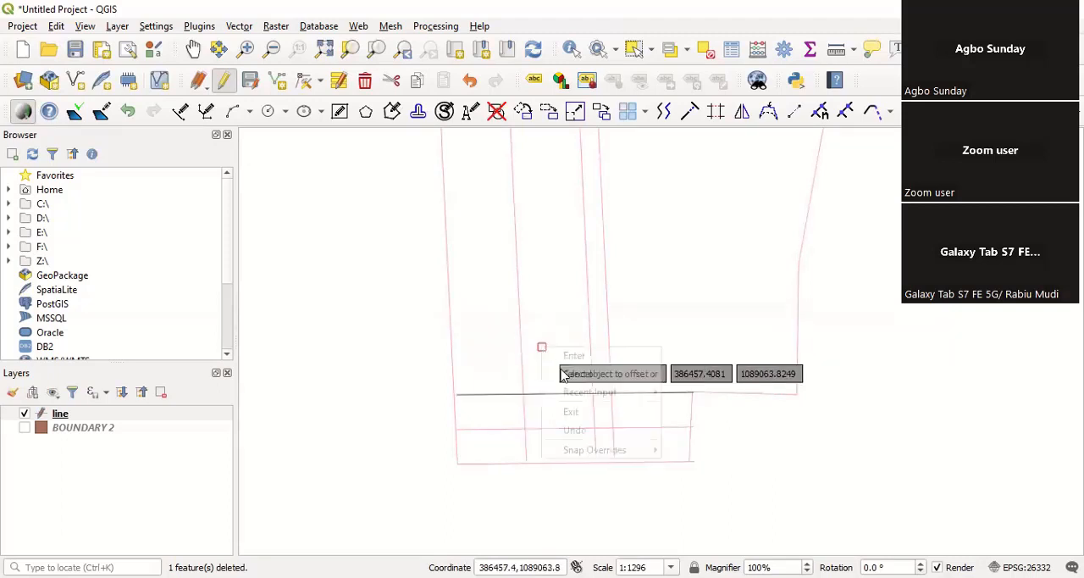
left_click(574, 356)
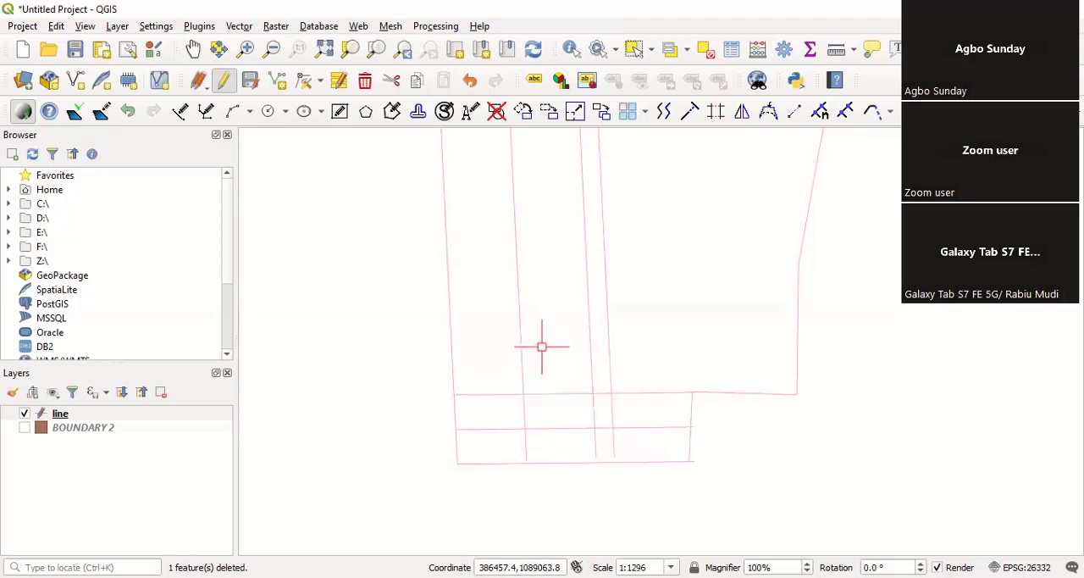
Step: Offset the second cross line by 15 northward to add a third one
right_click(671, 305)
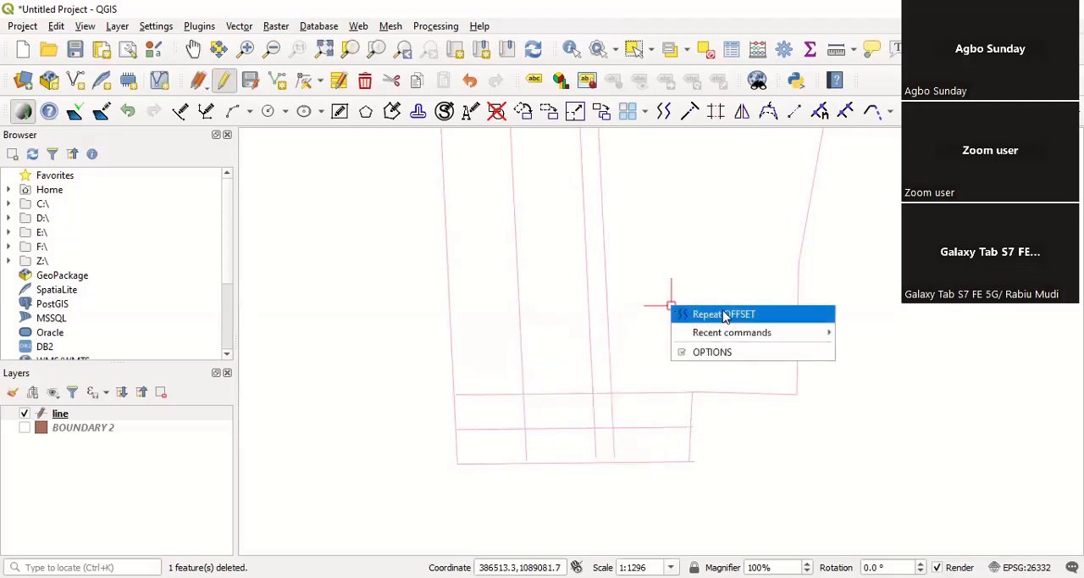
left_click(724, 314)
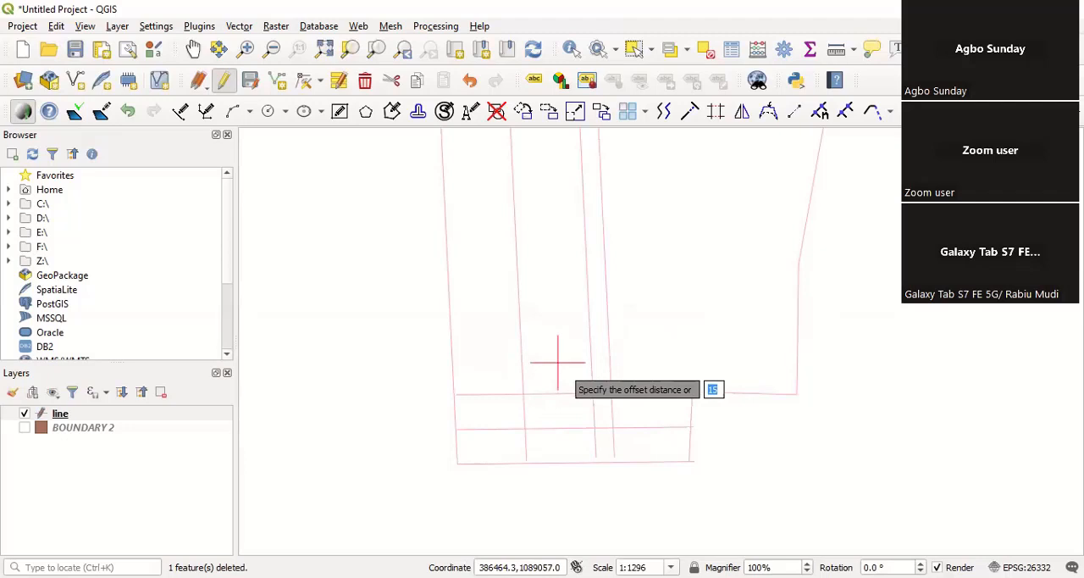
key("Return")
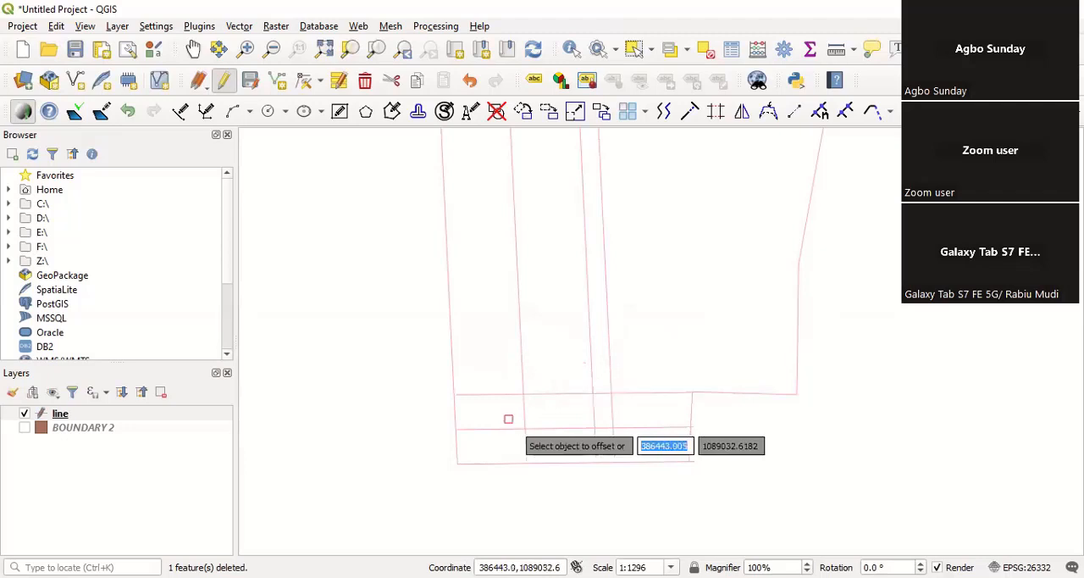
left_click(545, 392)
right_click(694, 296)
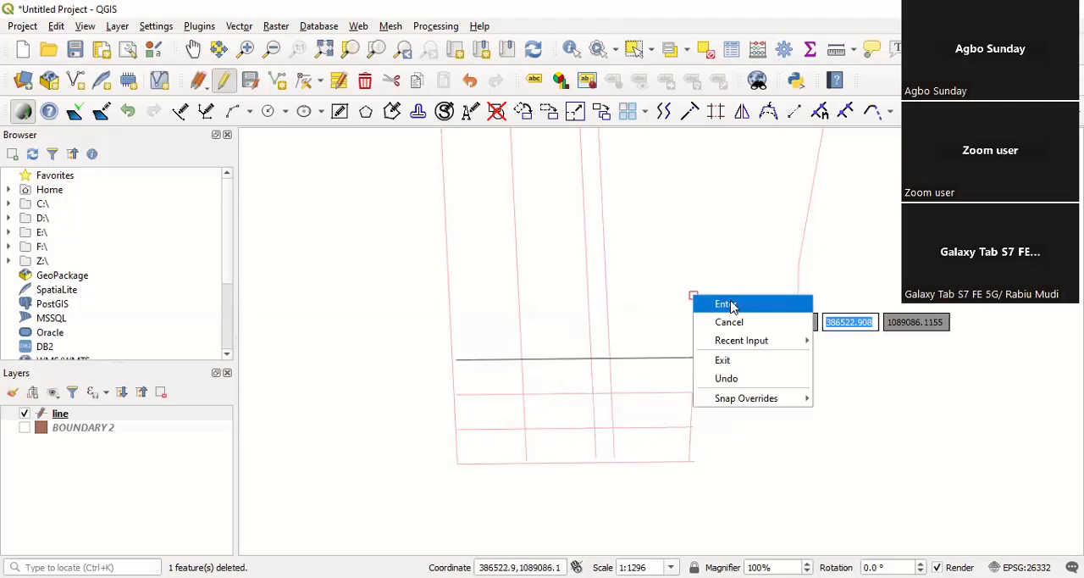
left_click(726, 304)
Step: Add a fourth cross line by offsetting the third one 15 northward
right_click(687, 291)
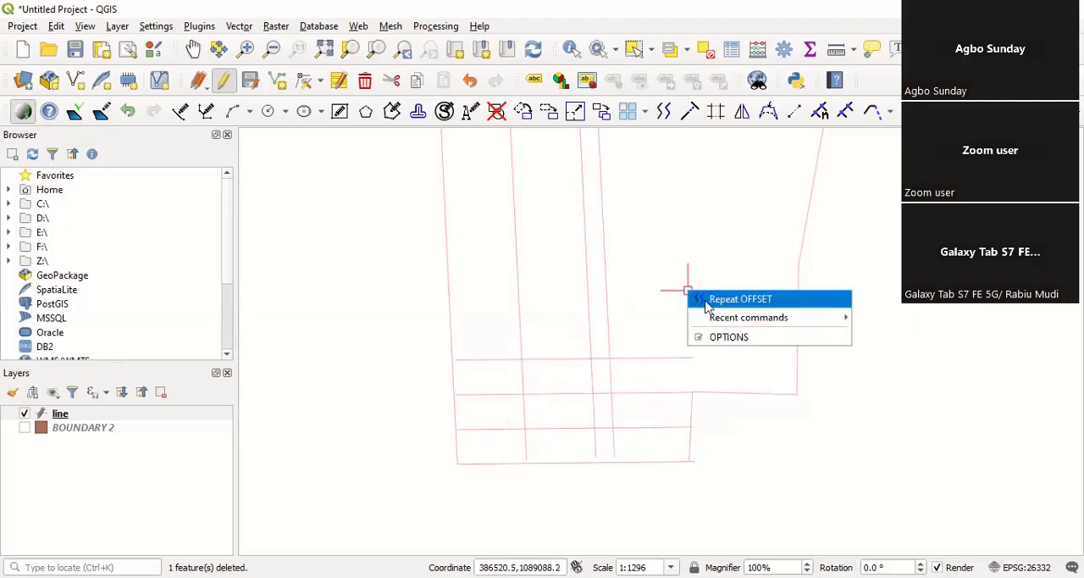
key("Return")
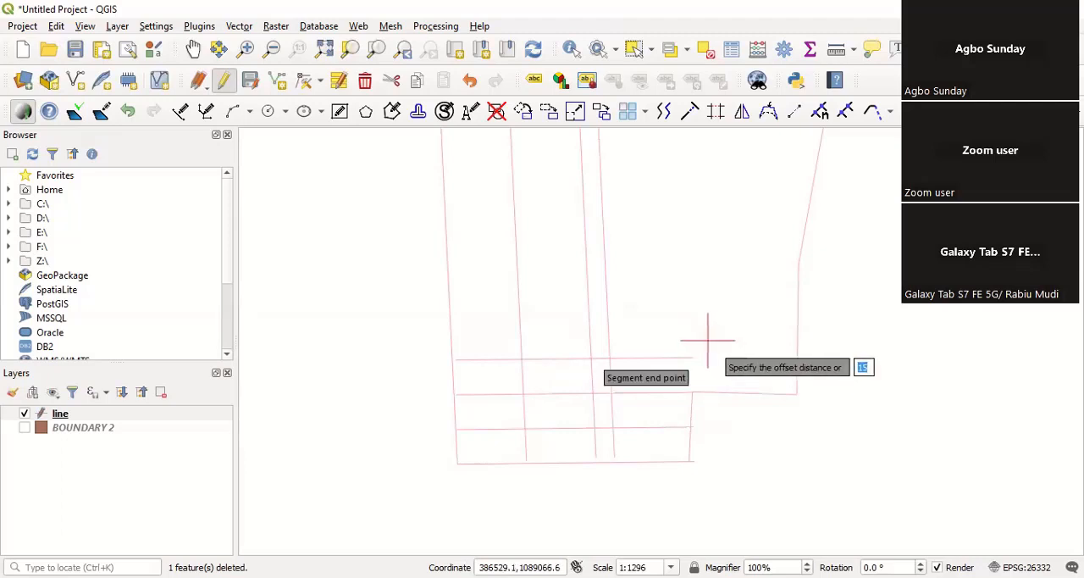
key("Return")
left_click(552, 361)
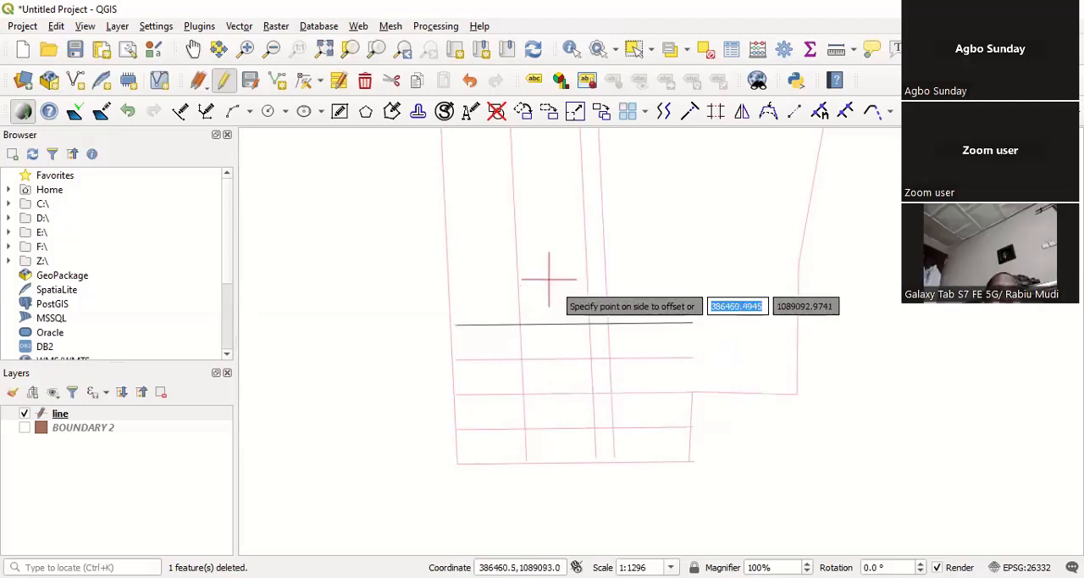
right_click(551, 275)
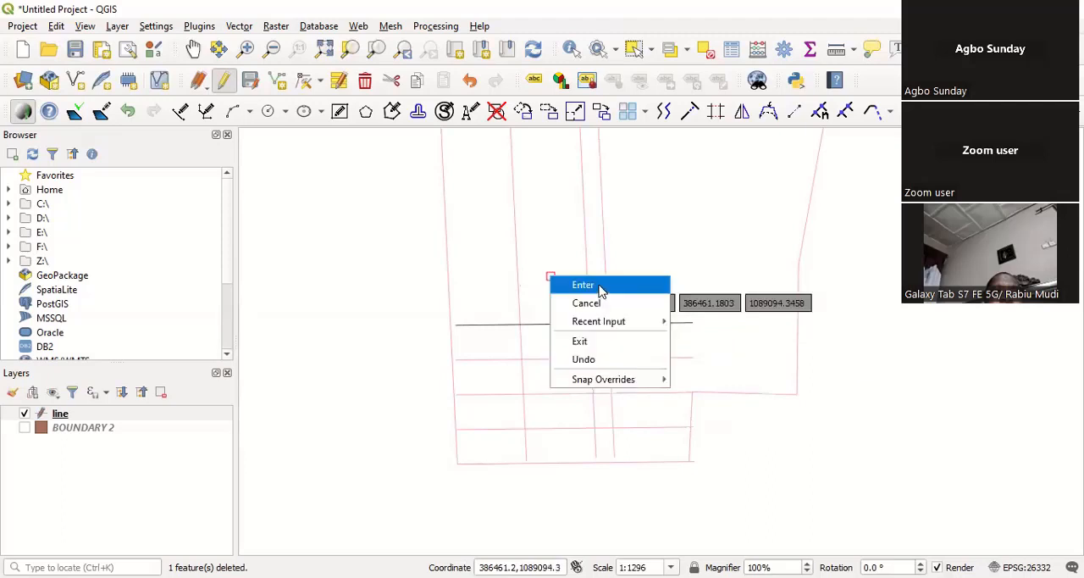
left_click(600, 290)
Step: Offset the fourth cross line by 15 northward to add a fifth one
right_click(705, 239)
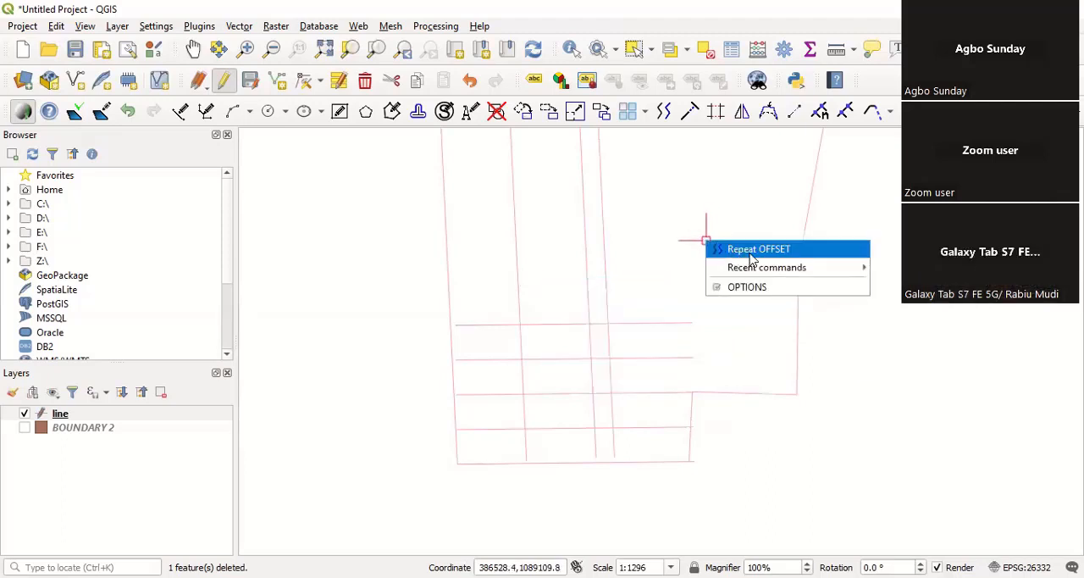
left_click(751, 253)
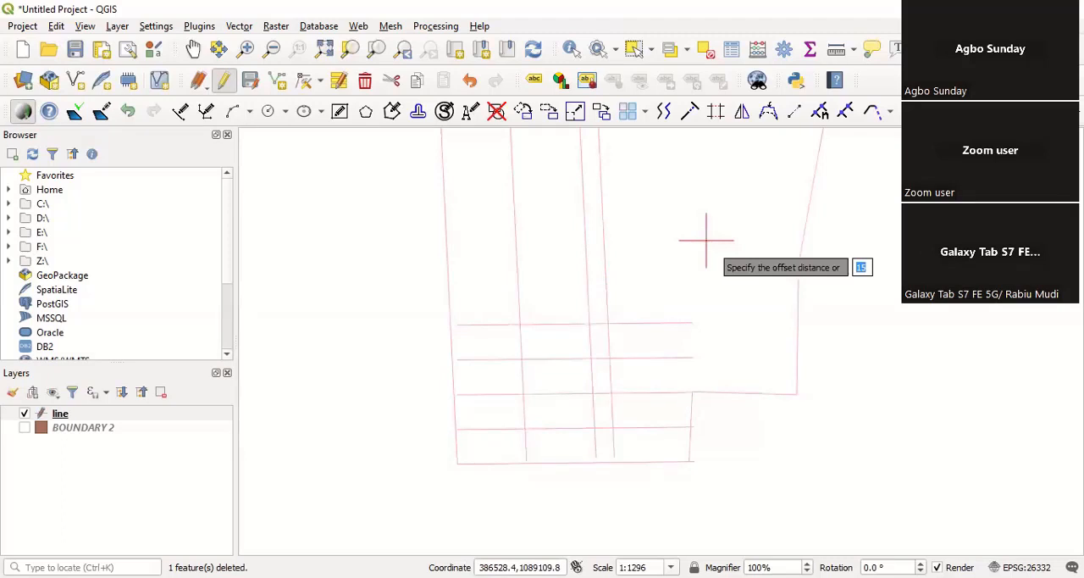
key("Return")
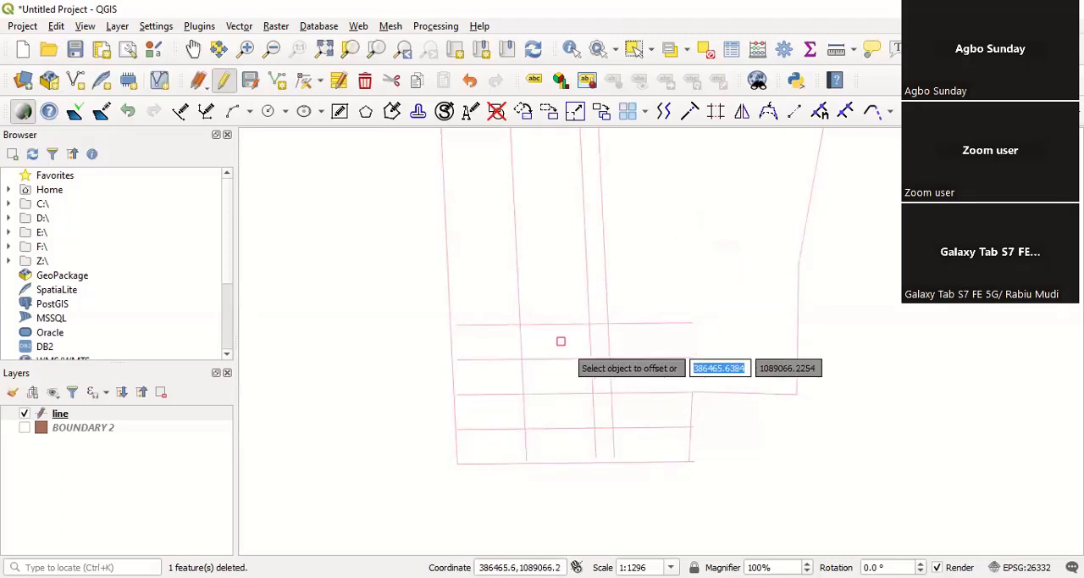
right_click(562, 249)
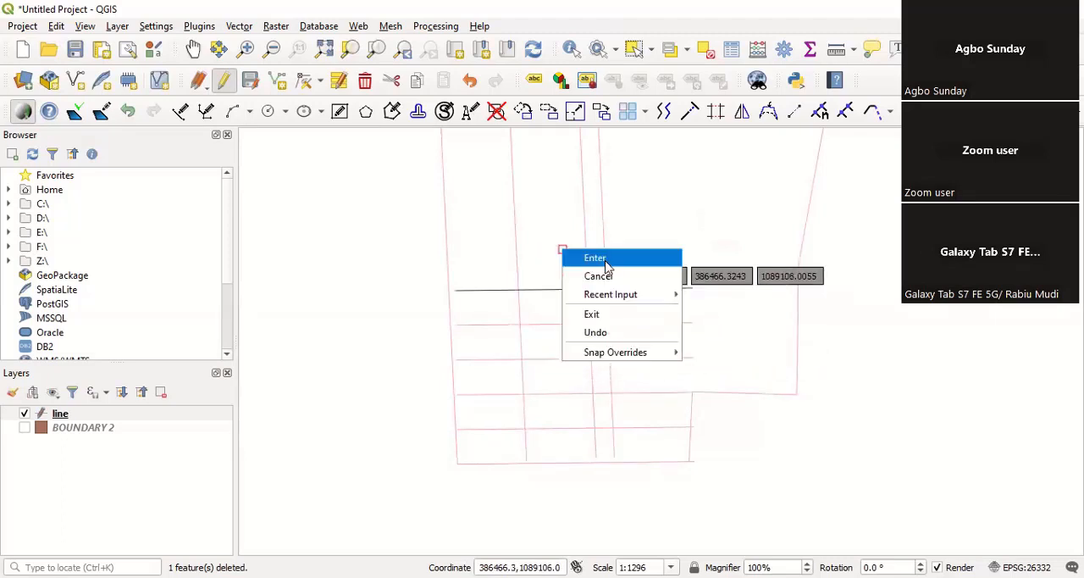
left_click(607, 266)
Step: Repeat Offset at a distance of 15 on the fifth cross line, placing a sixth one north of it
right_click(630, 248)
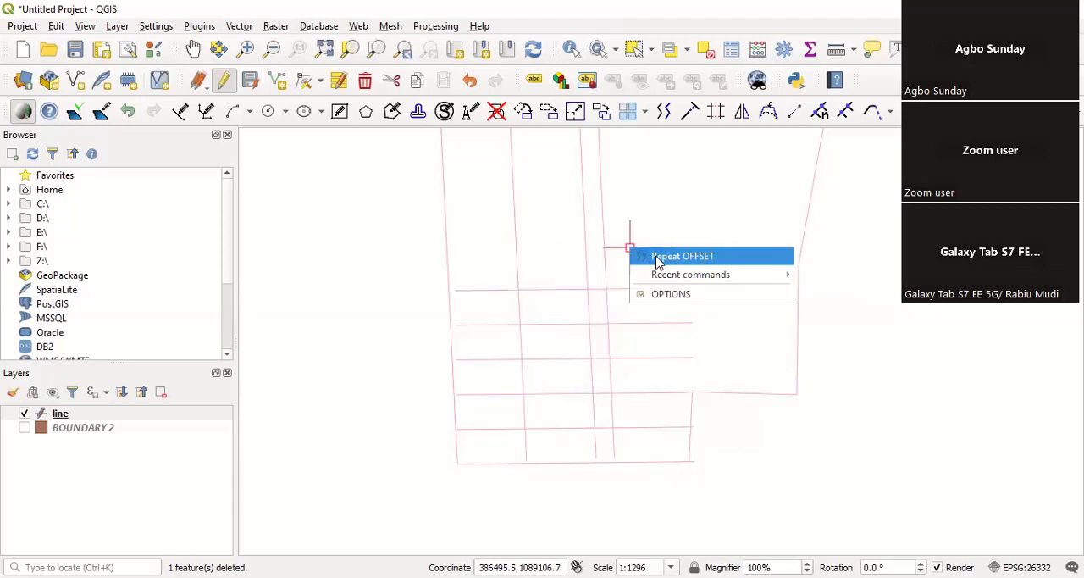
left_click(554, 301)
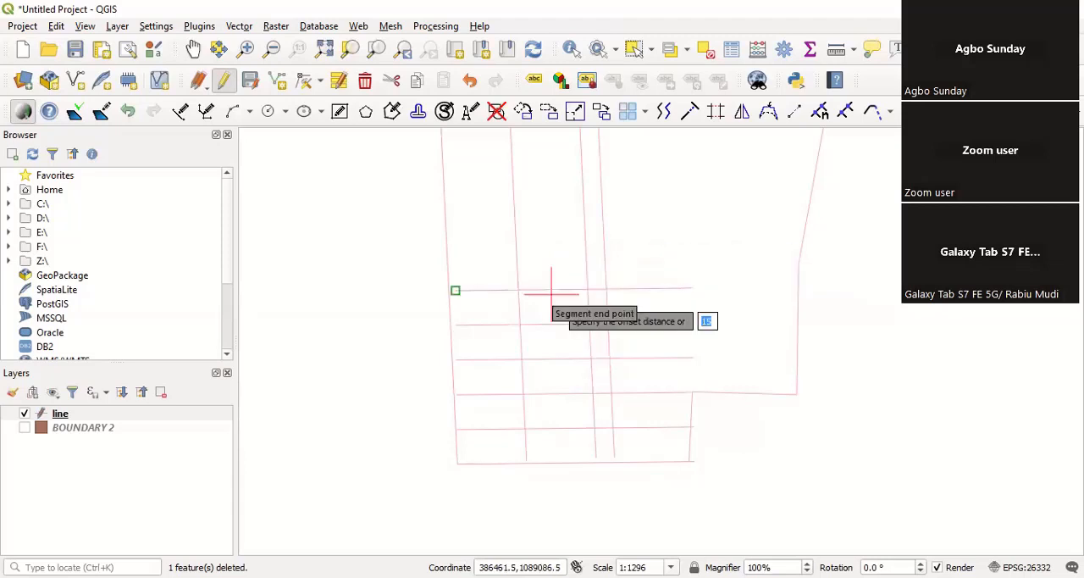
key("Return")
left_click(543, 286)
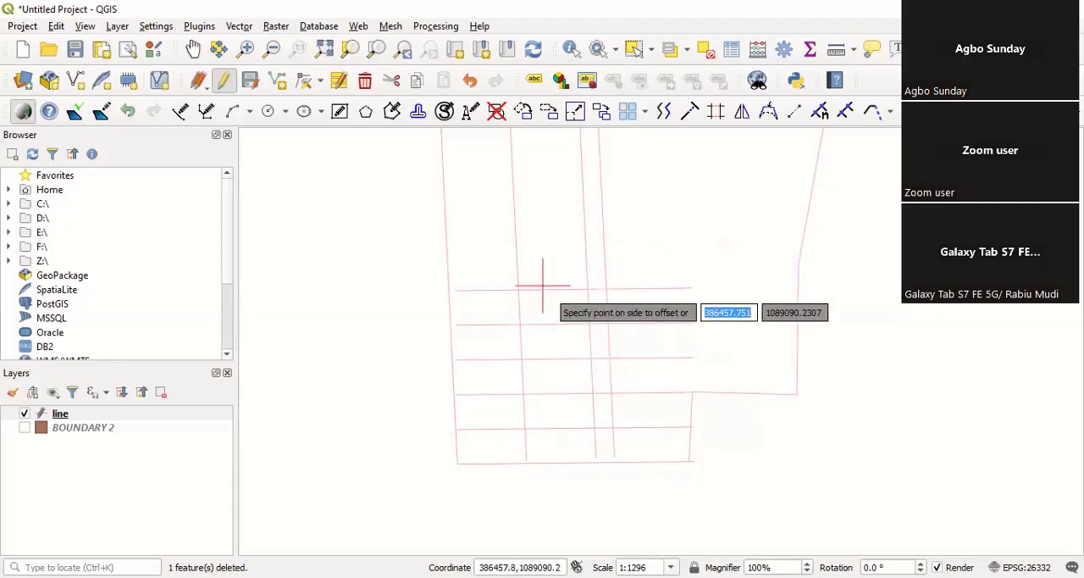
right_click(678, 213)
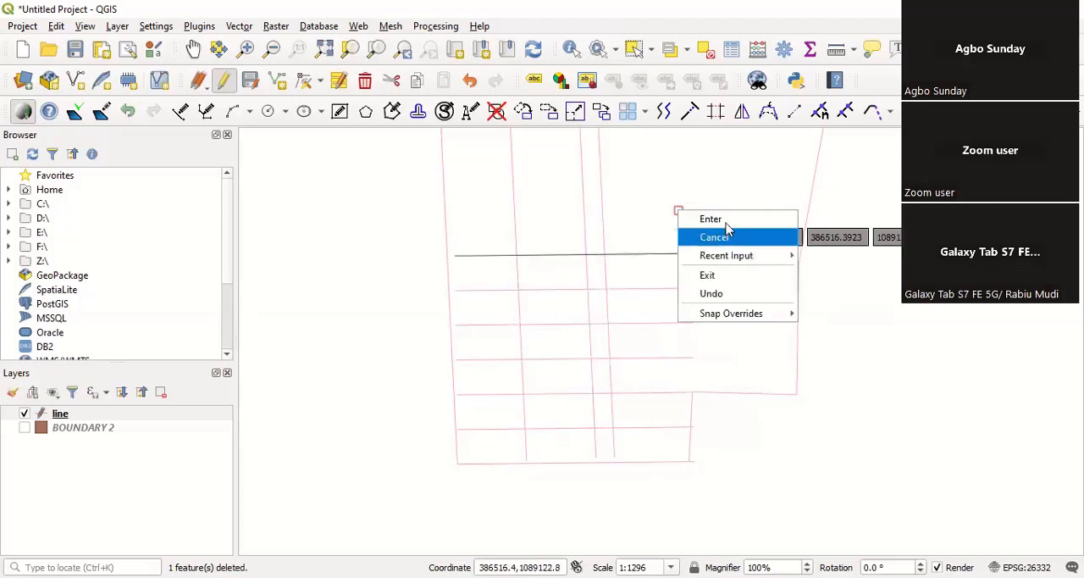
left_click(728, 222)
Step: Add a seventh cross line by offsetting the sixth one 15 northward
scroll(554, 365, "down", 1)
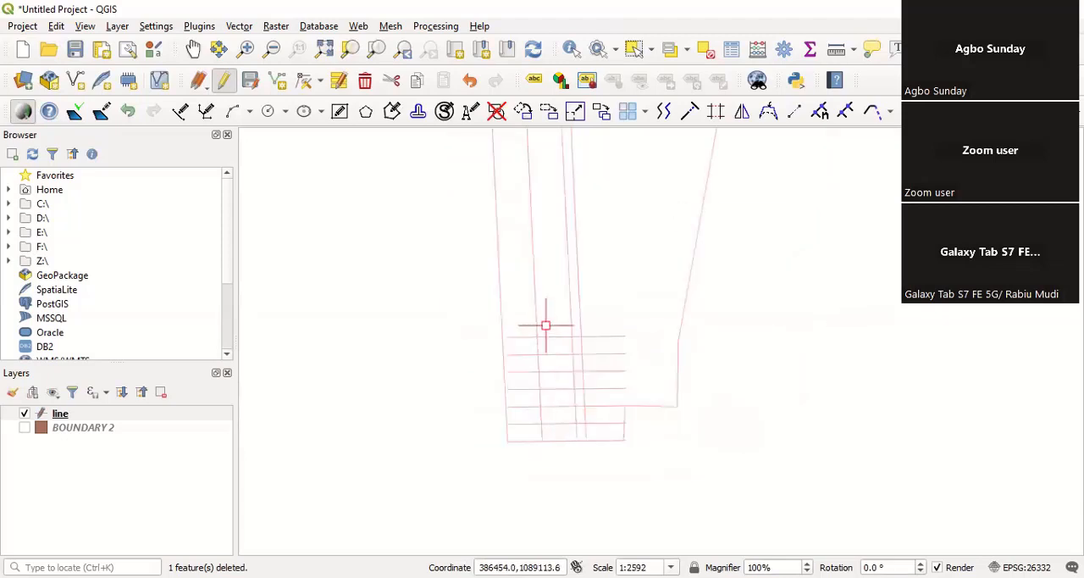
scroll(535, 407, "down", 1)
scroll(535, 373, "up", 2)
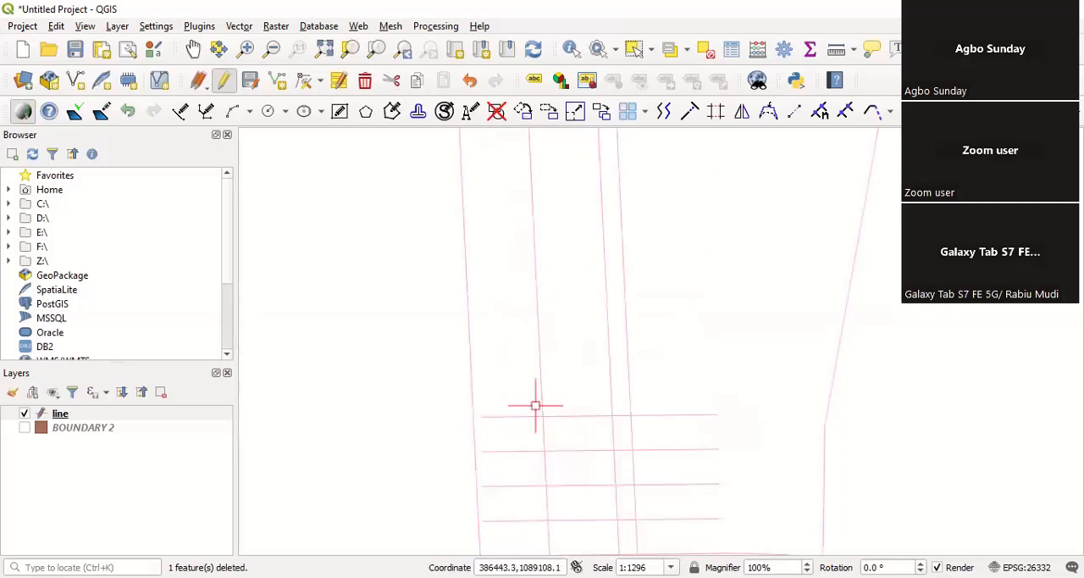
scroll(494, 428, "down", 2)
scroll(492, 430, "up", 2)
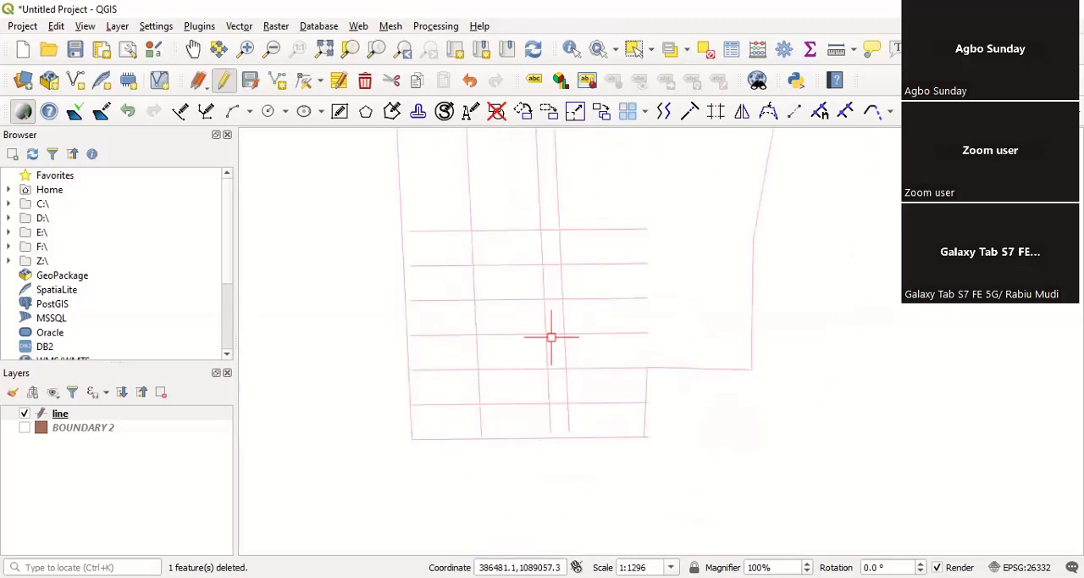
scroll(529, 313, "up", 1)
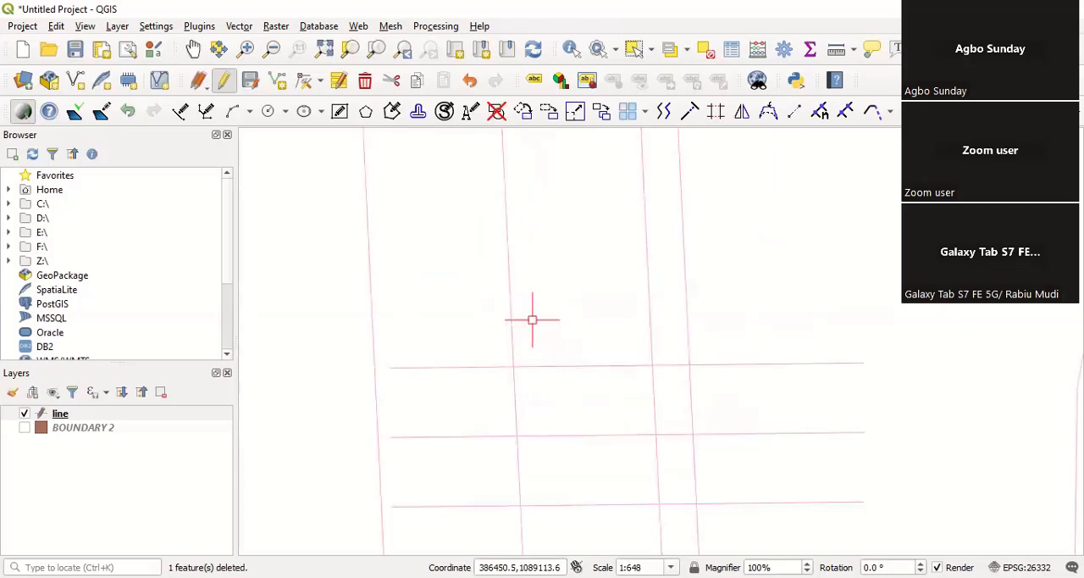
scroll(506, 343, "down", 1)
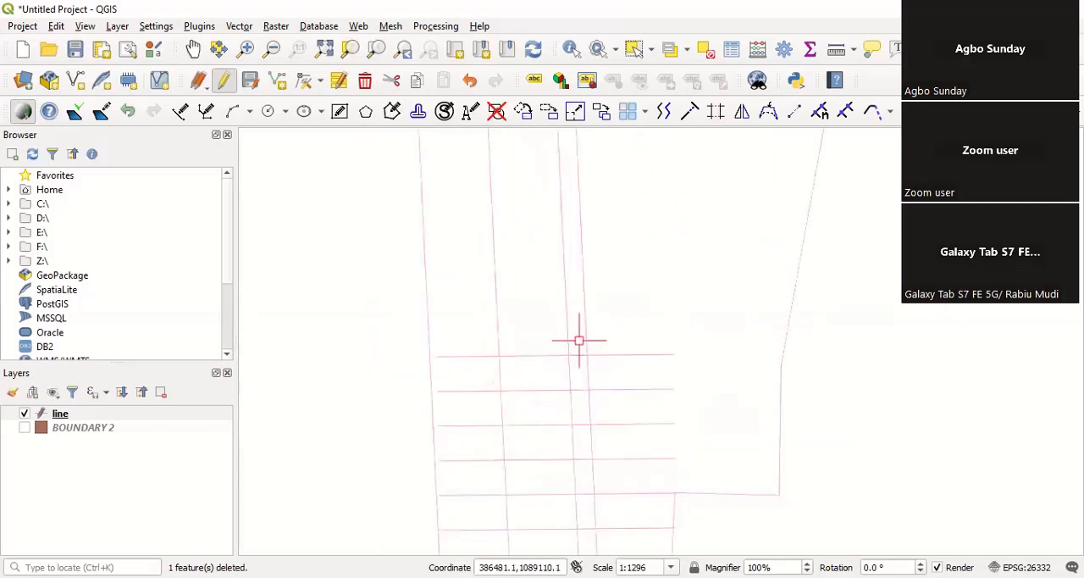
scroll(535, 285, "up", 1)
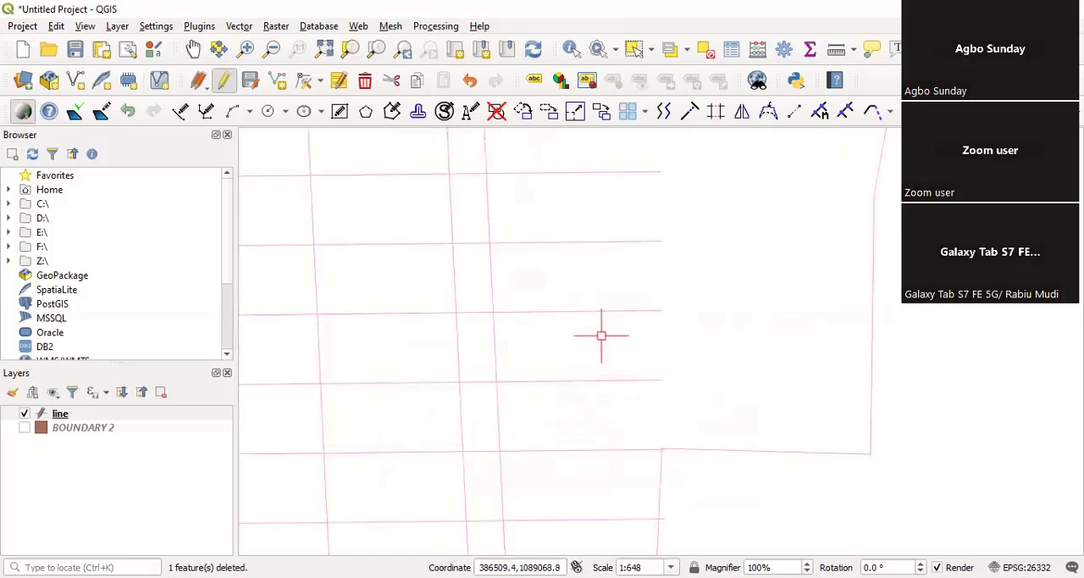
right_click(739, 320)
left_click(691, 368)
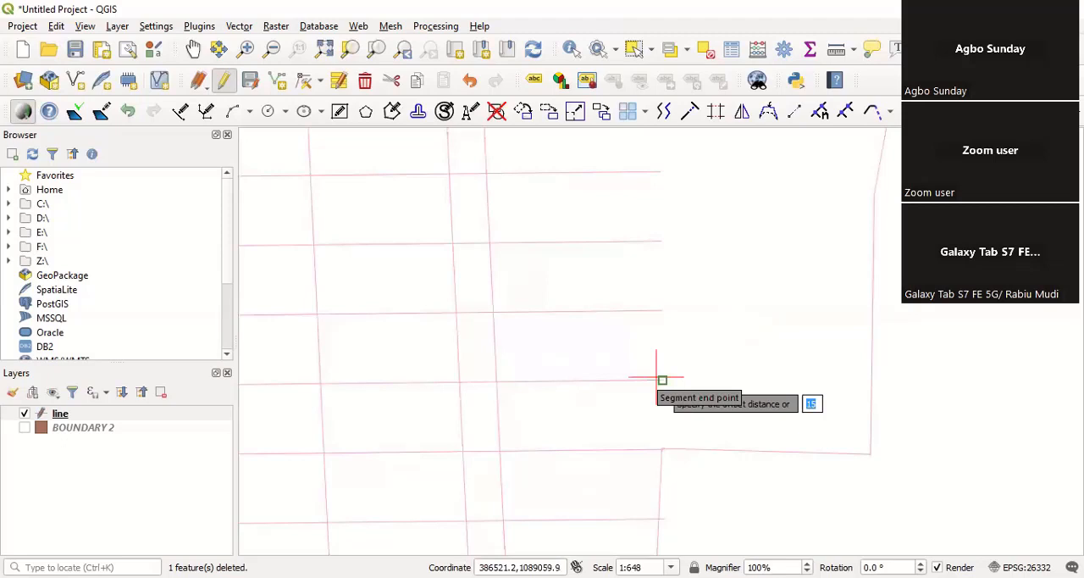
key("Return")
scroll(666, 437, "down", 1)
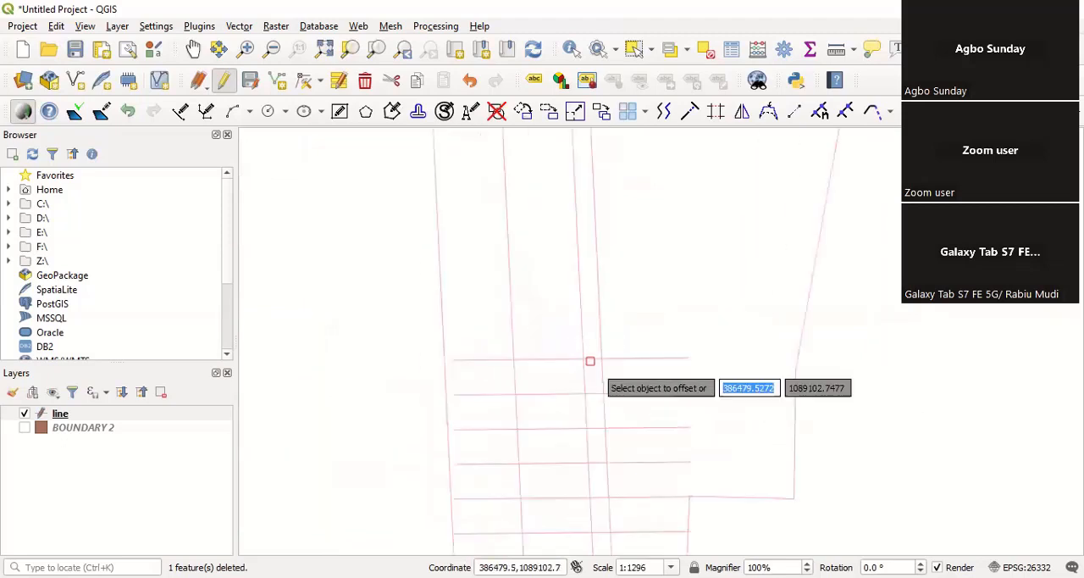
left_click(565, 360)
left_click(534, 279)
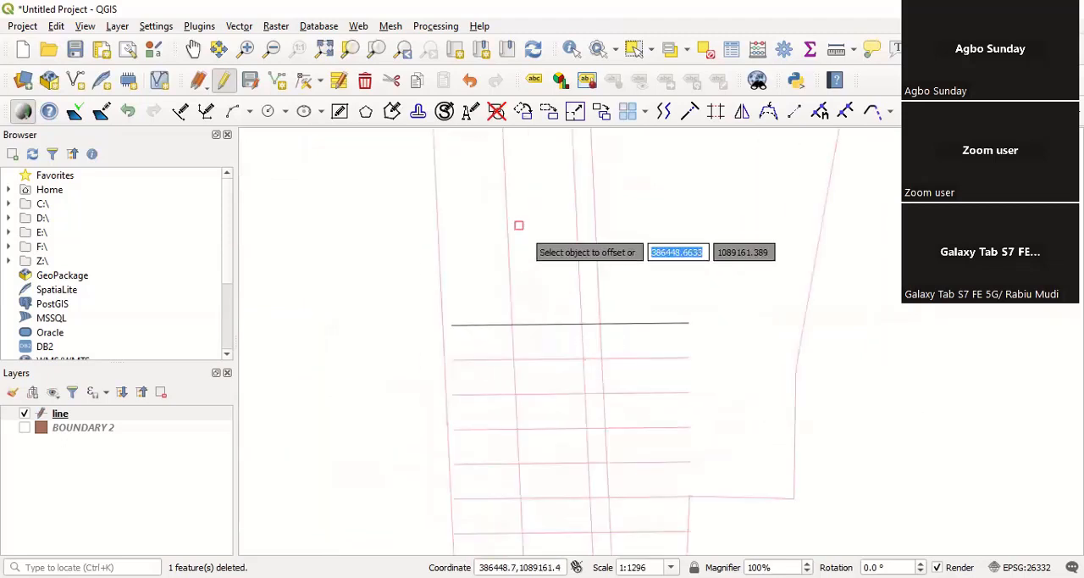
right_click(693, 276)
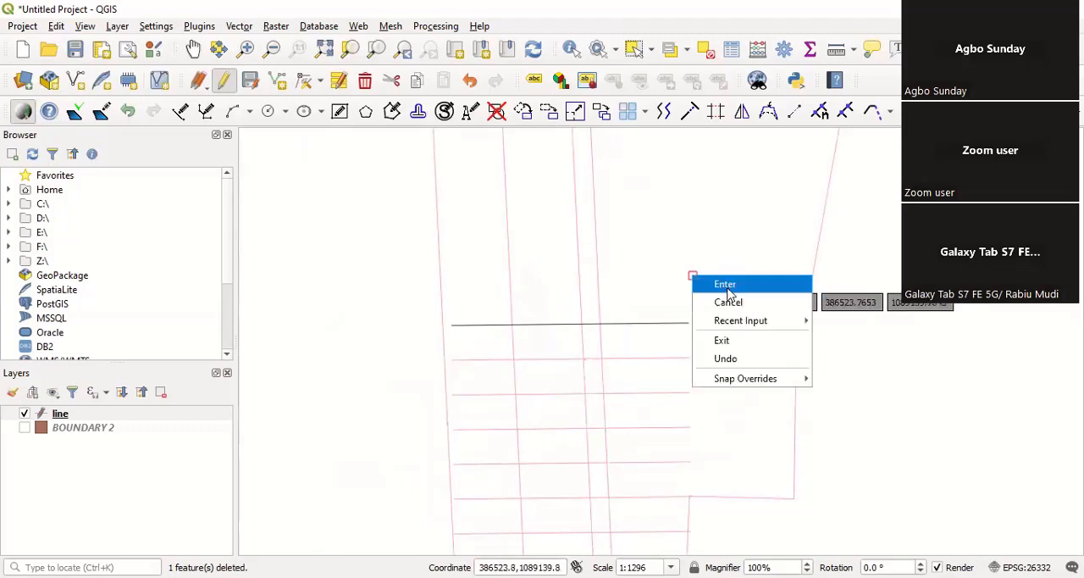
left_click(694, 280)
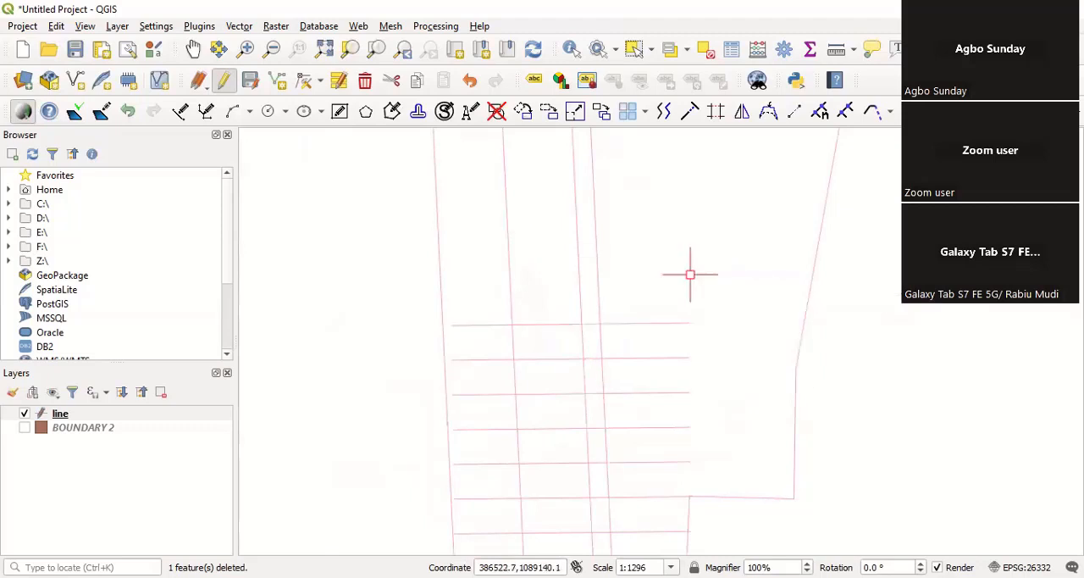
Step: Offset the seventh cross line by 8 northward to form a narrow cross strip
right_click(685, 292)
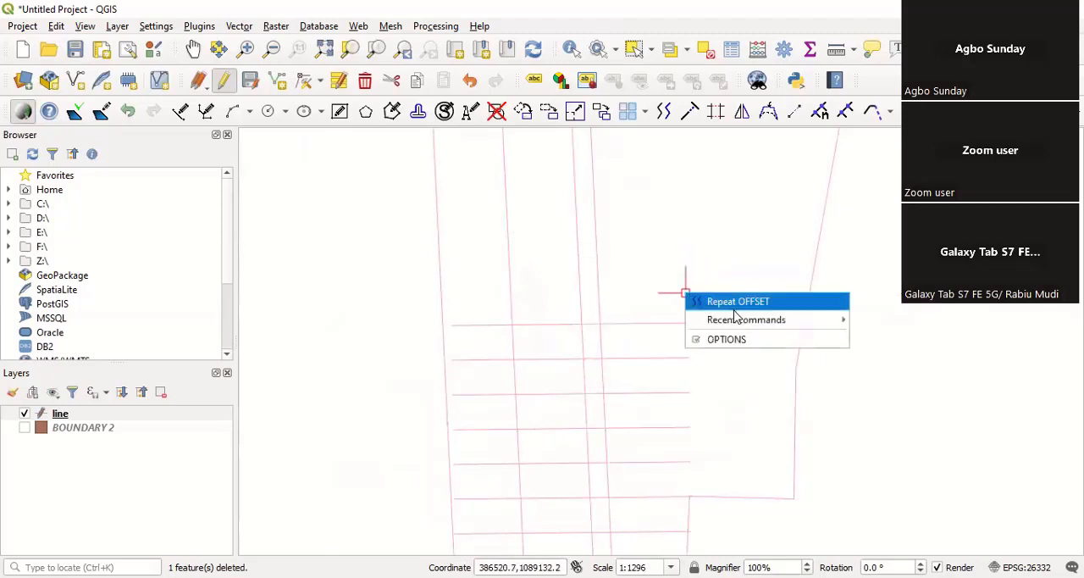
left_click(738, 304)
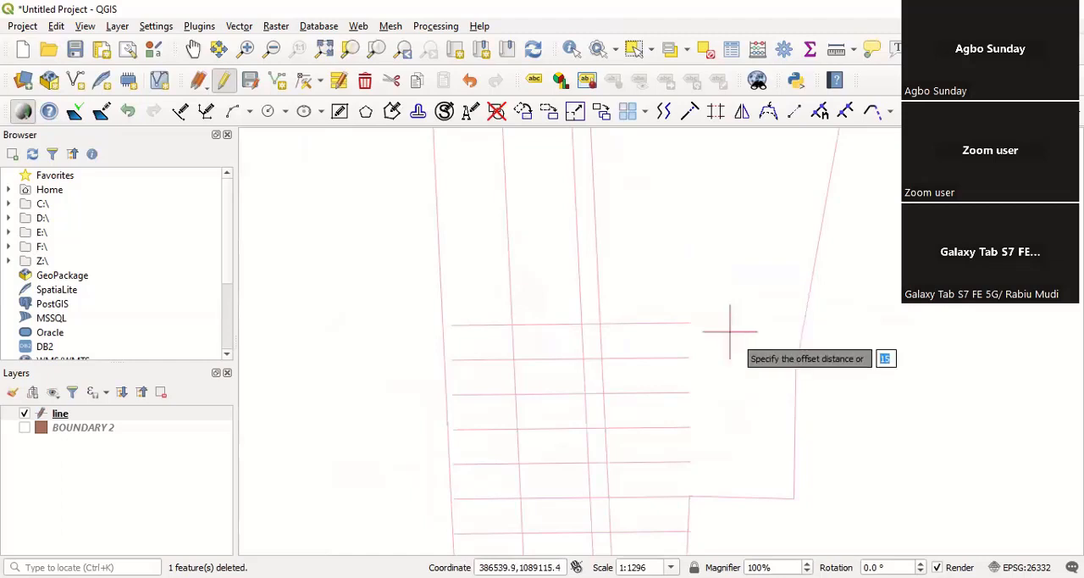
type("8")
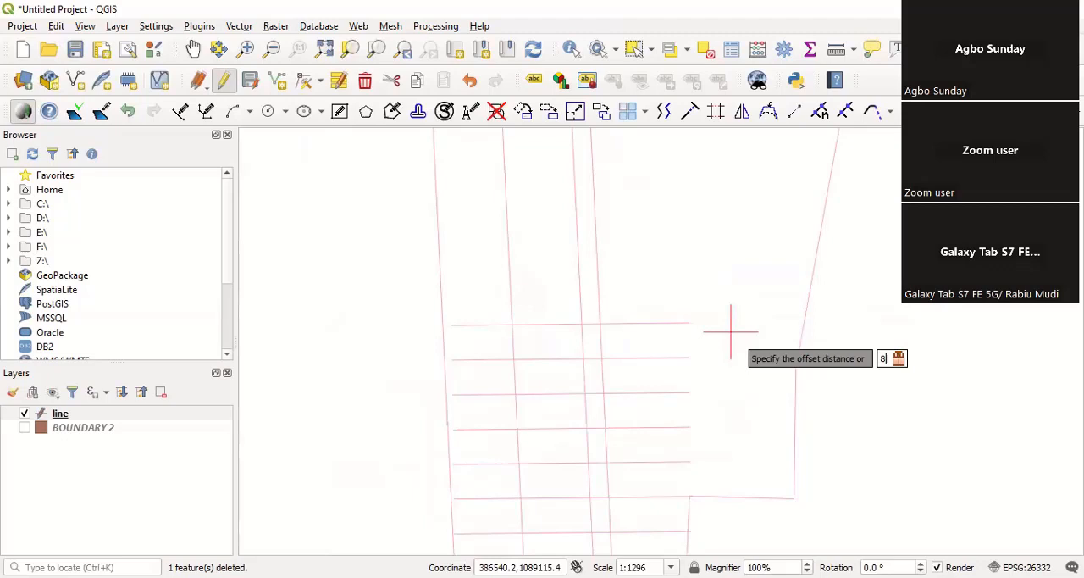
key("Return")
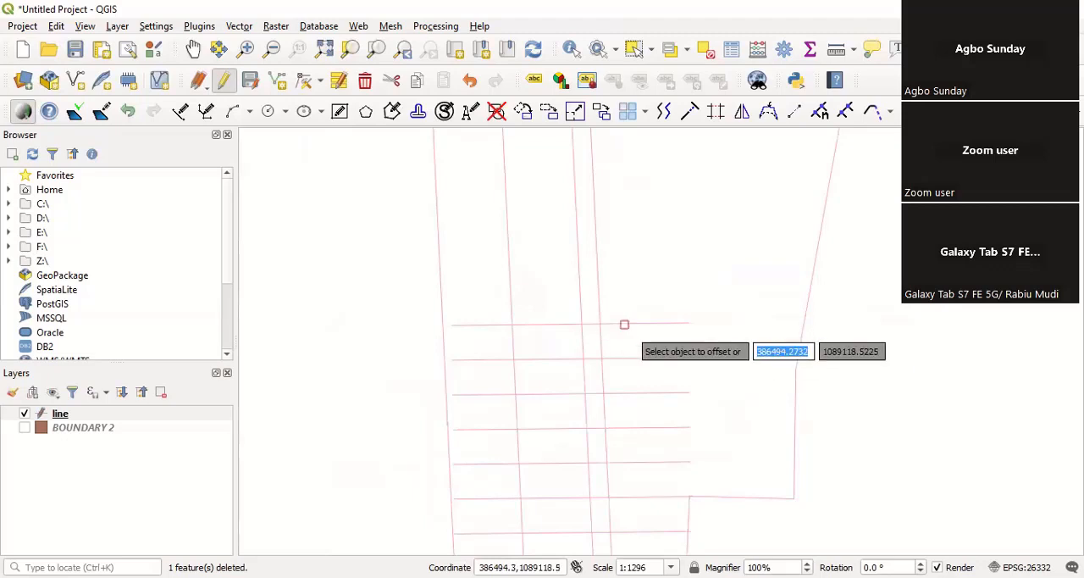
left_click(624, 325)
right_click(632, 249)
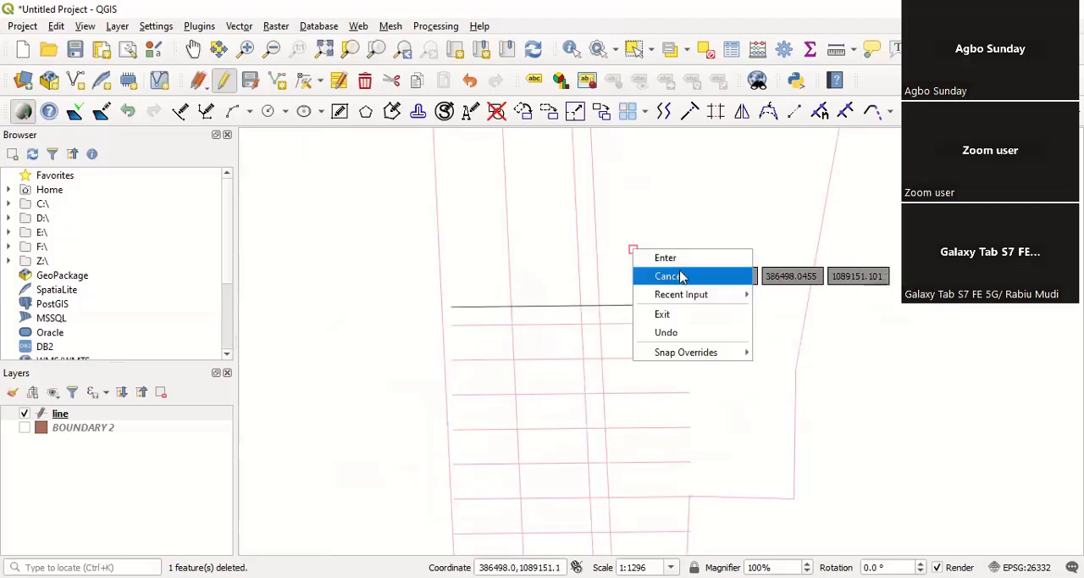
left_click(666, 258)
Step: Examine the ends and intersections of the cross lines against the west boundary, the columns and the south side
scroll(583, 325, "down", 2)
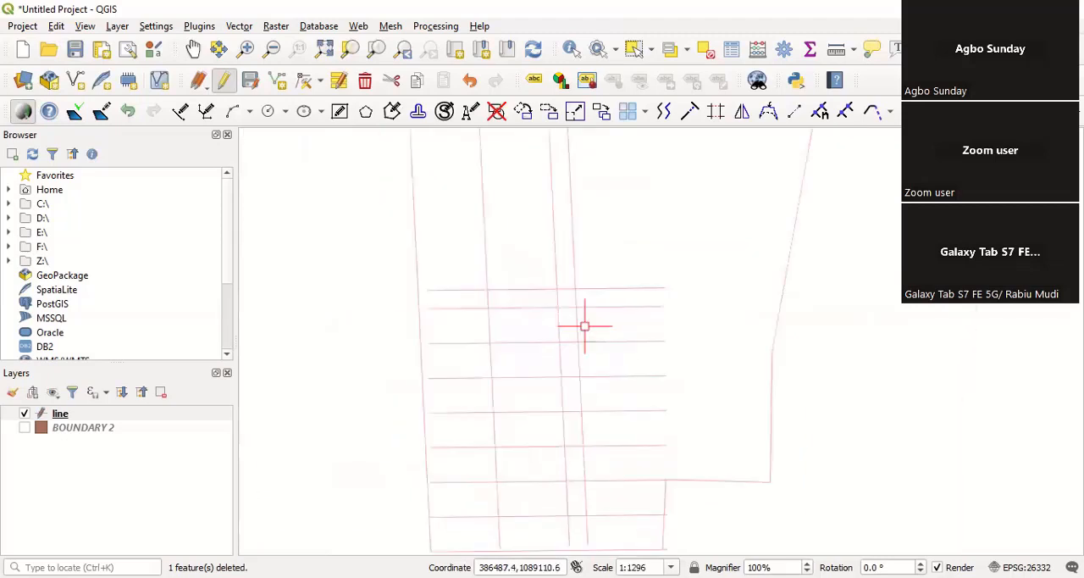
scroll(551, 332, "up", 2)
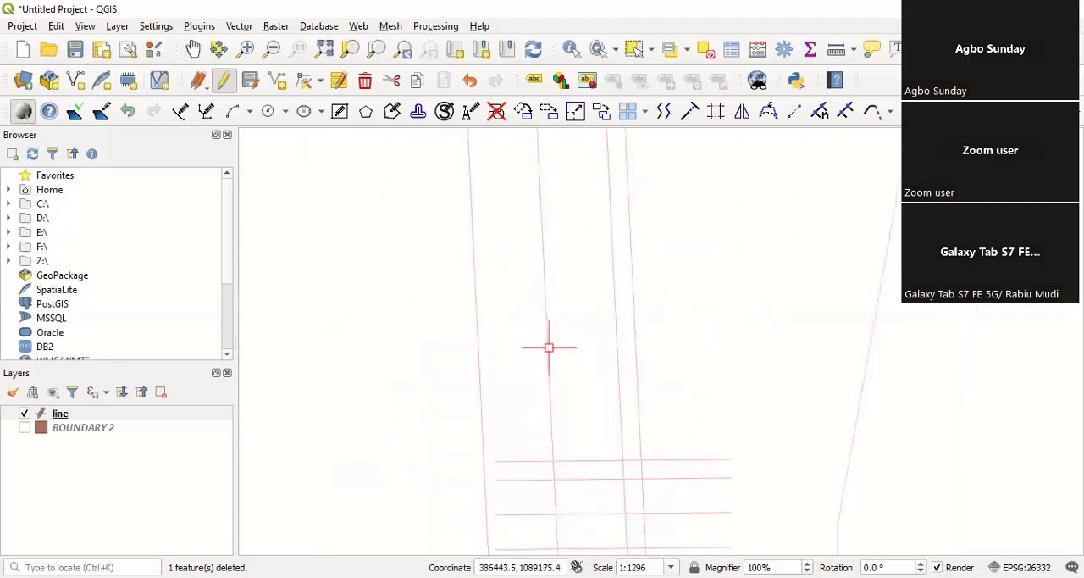
scroll(550, 358, "down", 1)
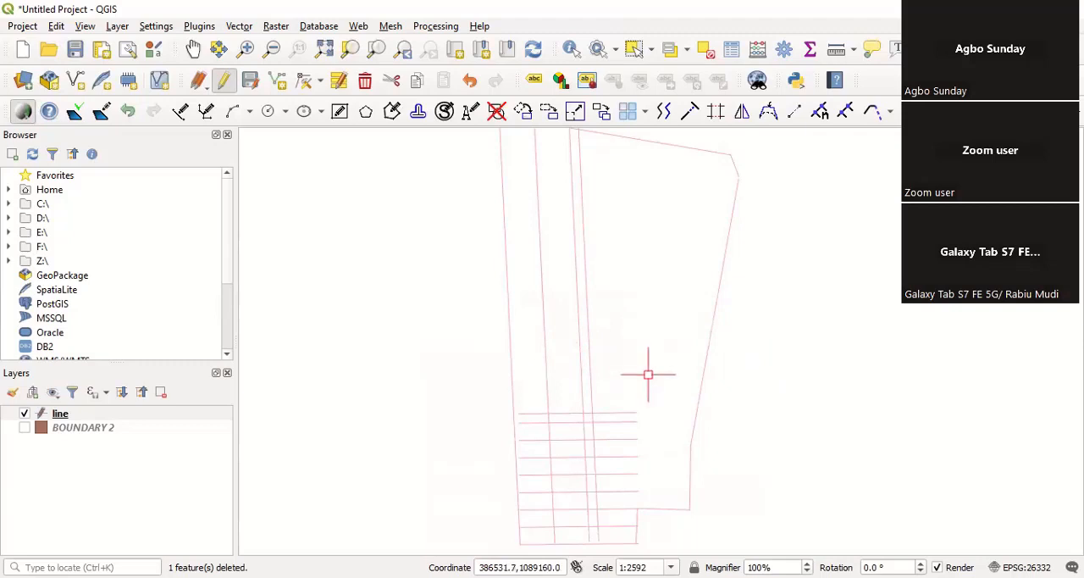
scroll(515, 354, "down", 1)
scroll(515, 424, "up", 3)
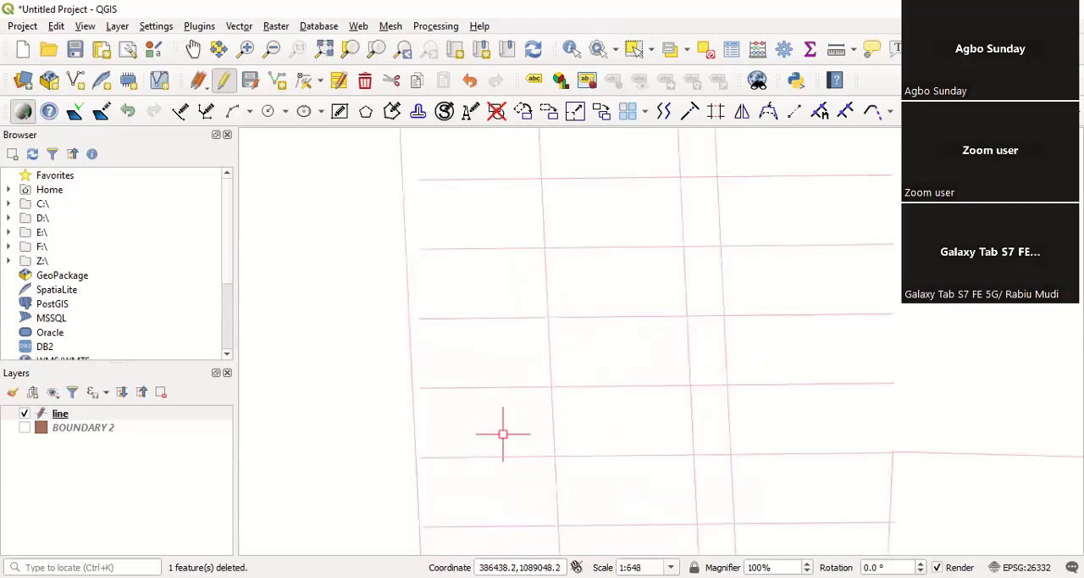
scroll(399, 432, "down", 1)
scroll(399, 433, "up", 2)
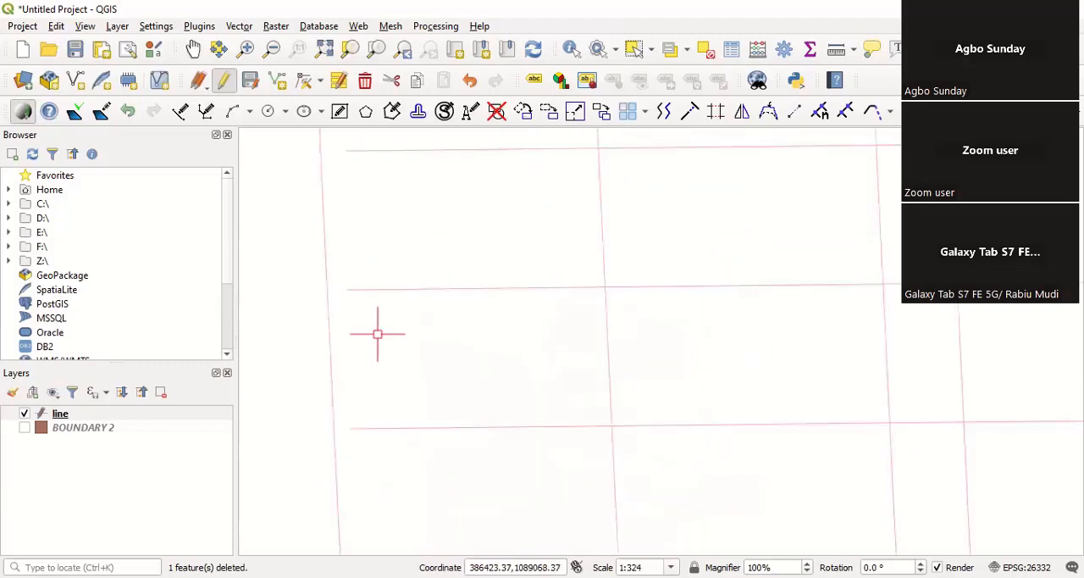
scroll(529, 366, "down", 1)
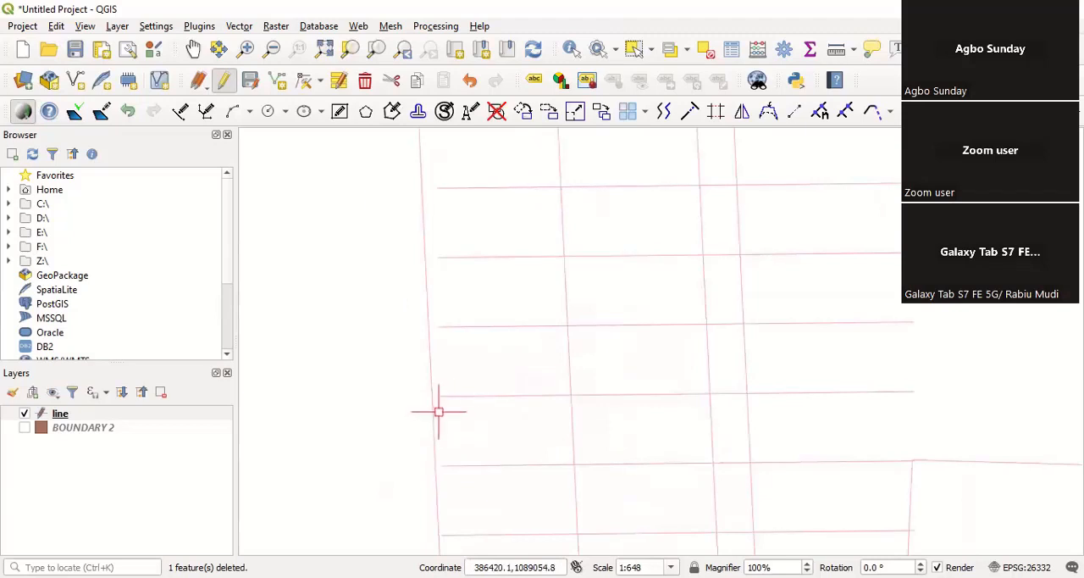
scroll(439, 411, "down", 2)
scroll(526, 370, "up", 1)
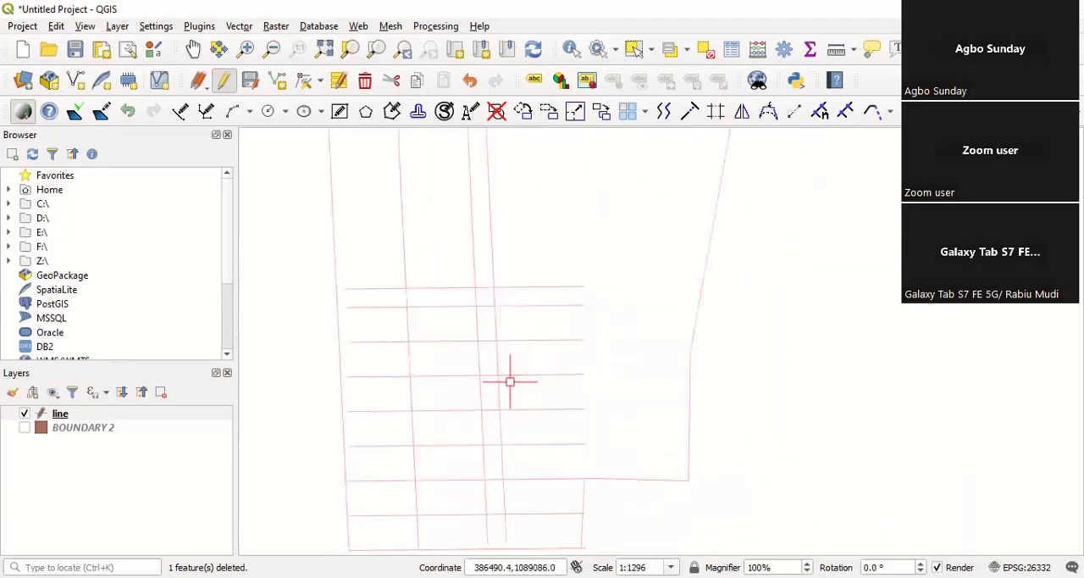
scroll(508, 356, "down", 1)
scroll(486, 459, "up", 1)
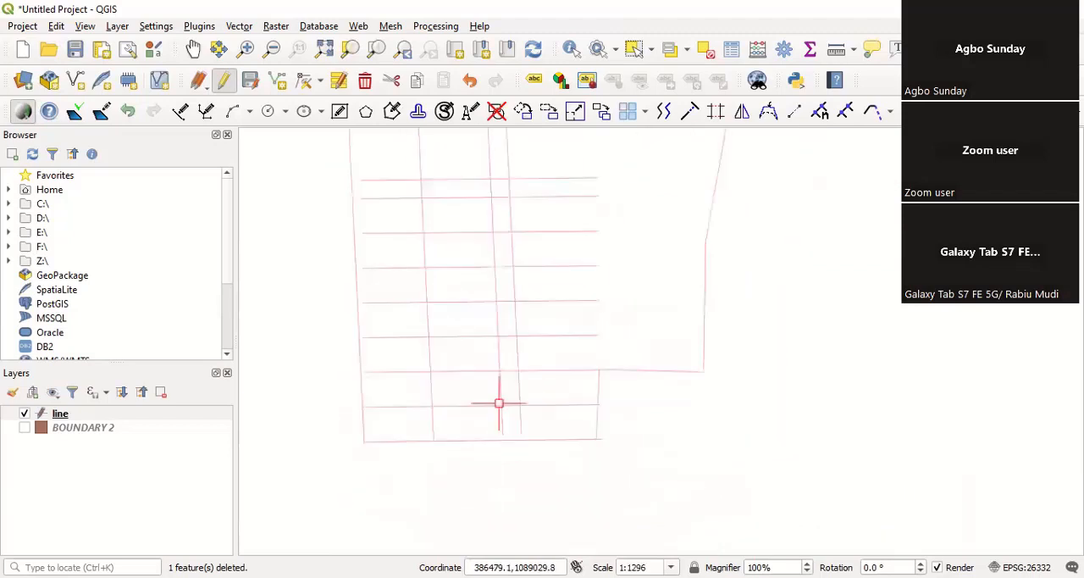
scroll(491, 288, "down", 1)
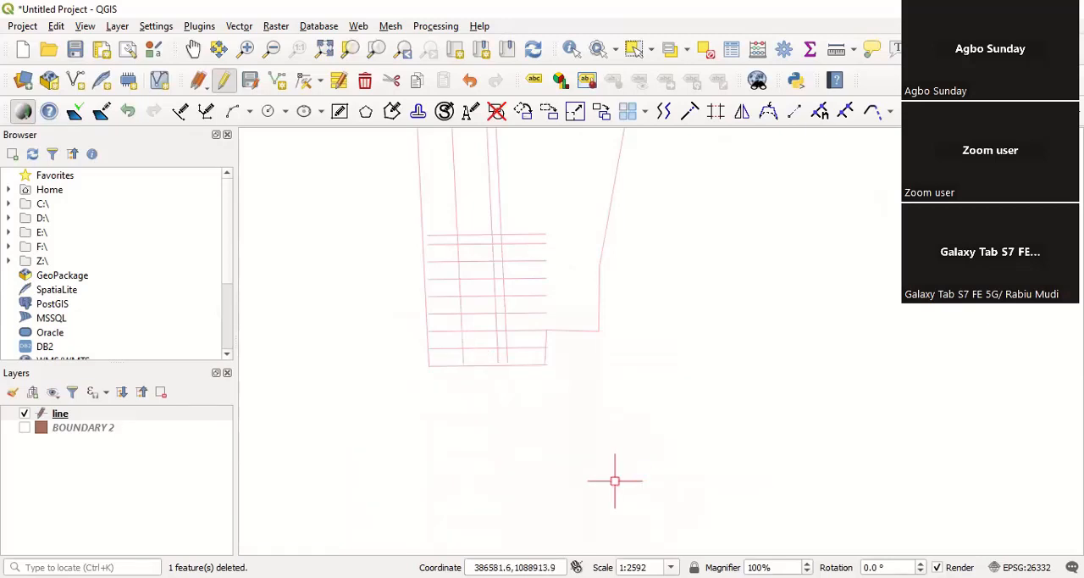
scroll(615, 480, "down", 1)
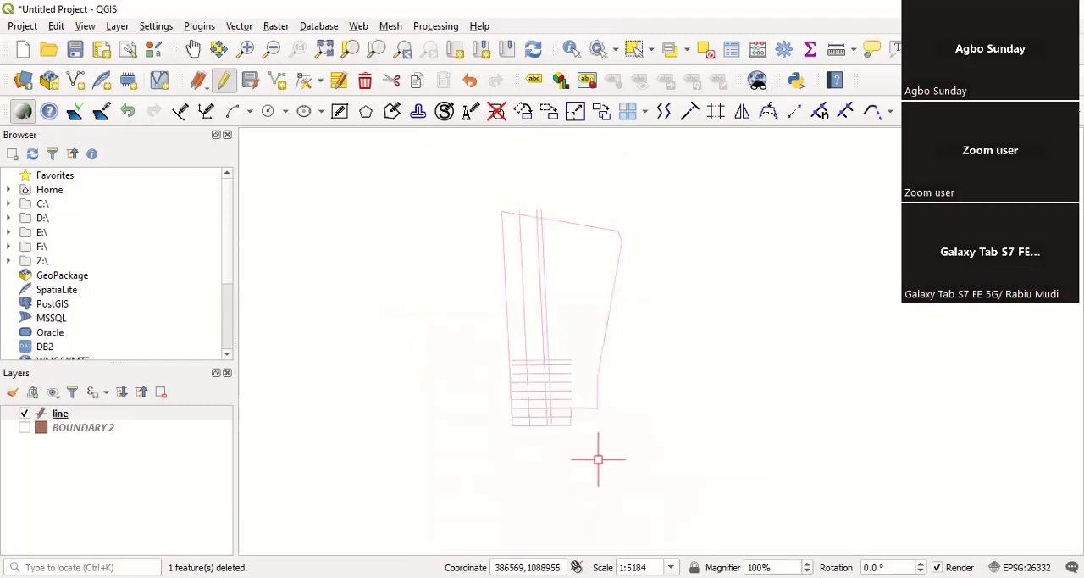
left_click(598, 459)
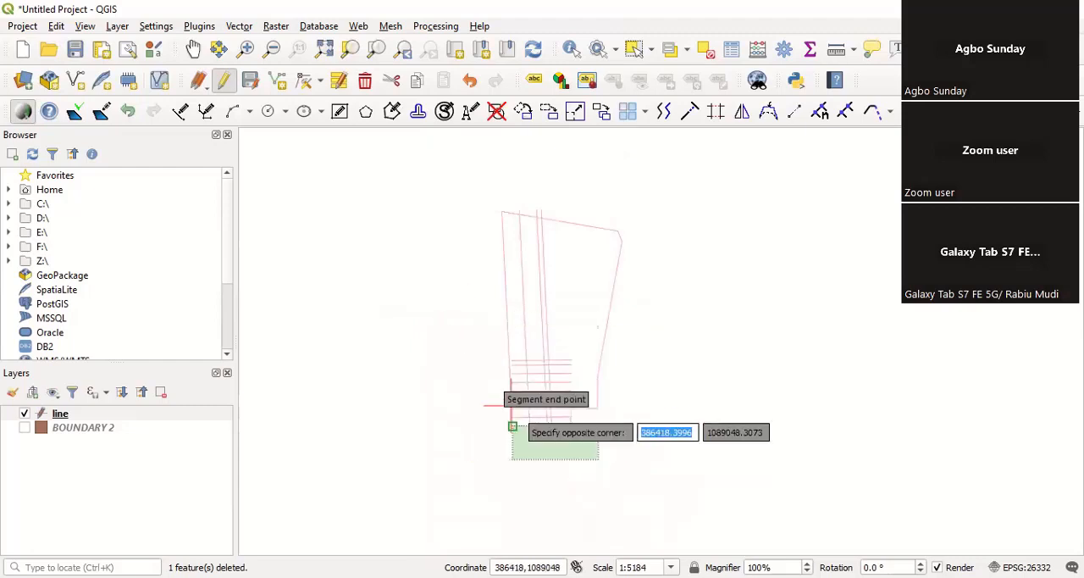
left_click(464, 318)
left_click(464, 318)
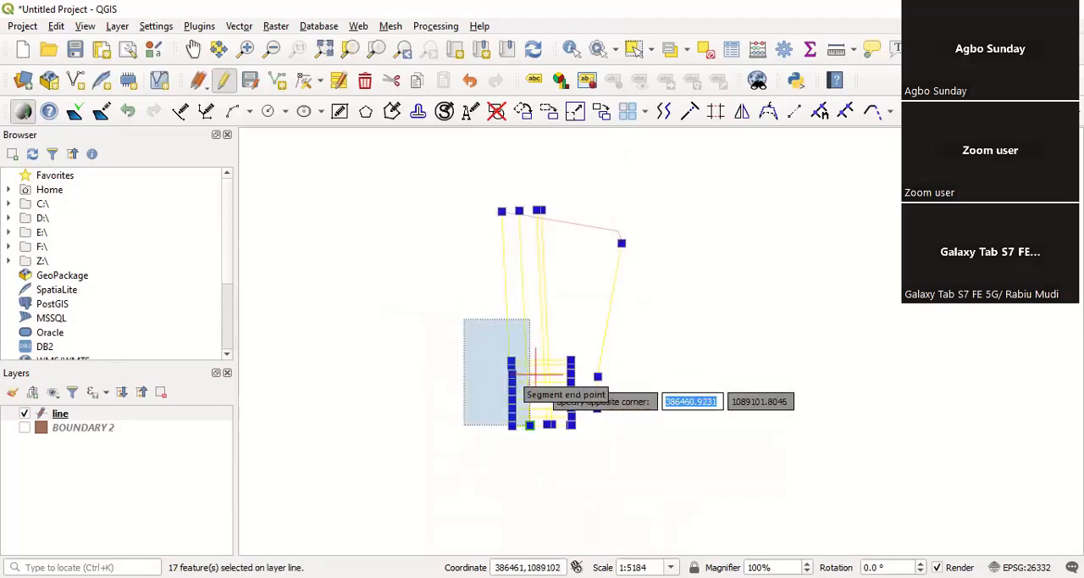
key("Escape")
scroll(523, 397, "up", 2)
scroll(569, 413, "down", 1)
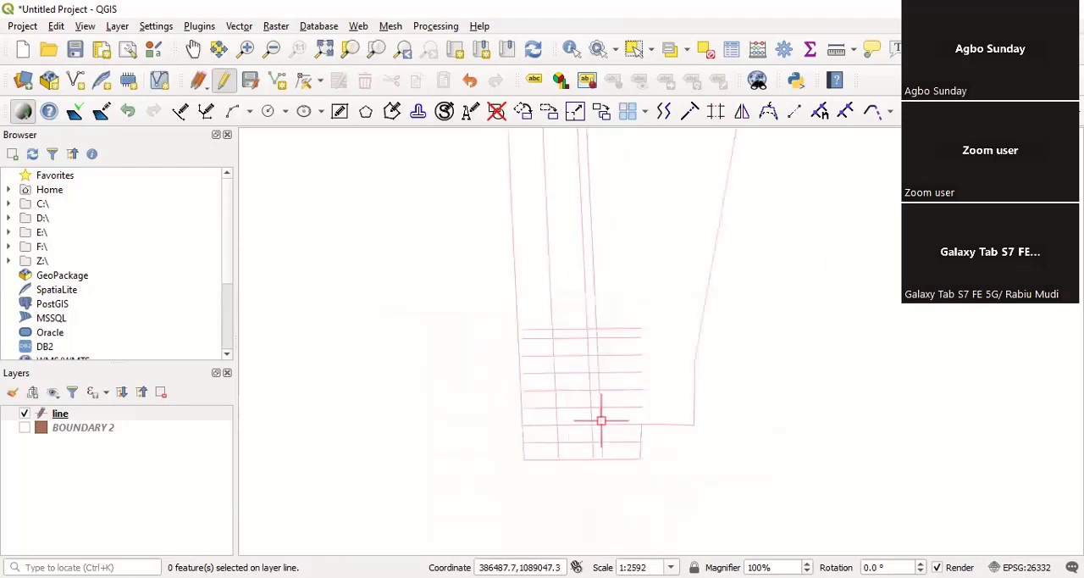
left_click(799, 521)
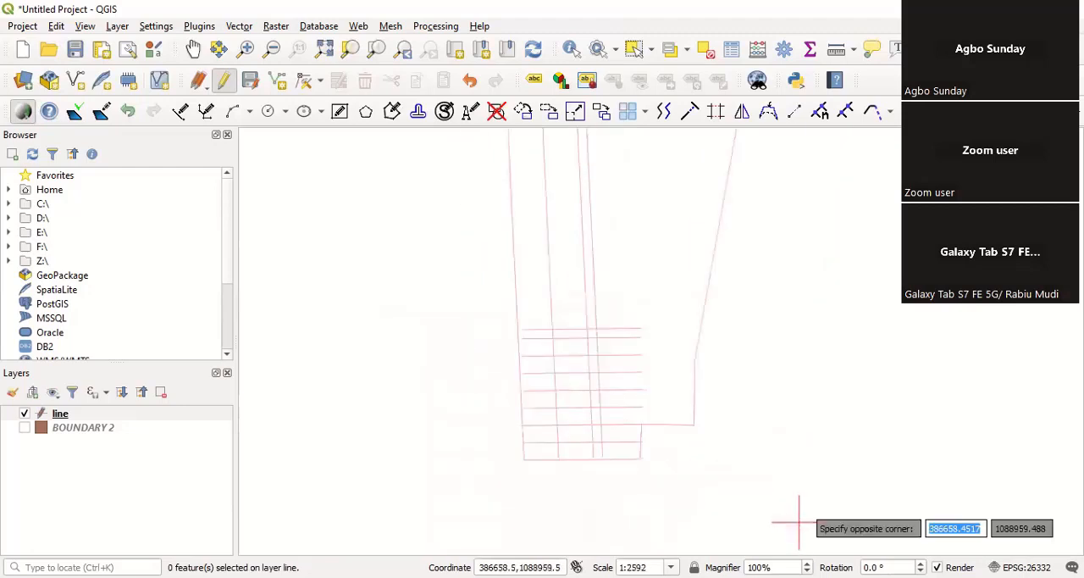
left_click(477, 268)
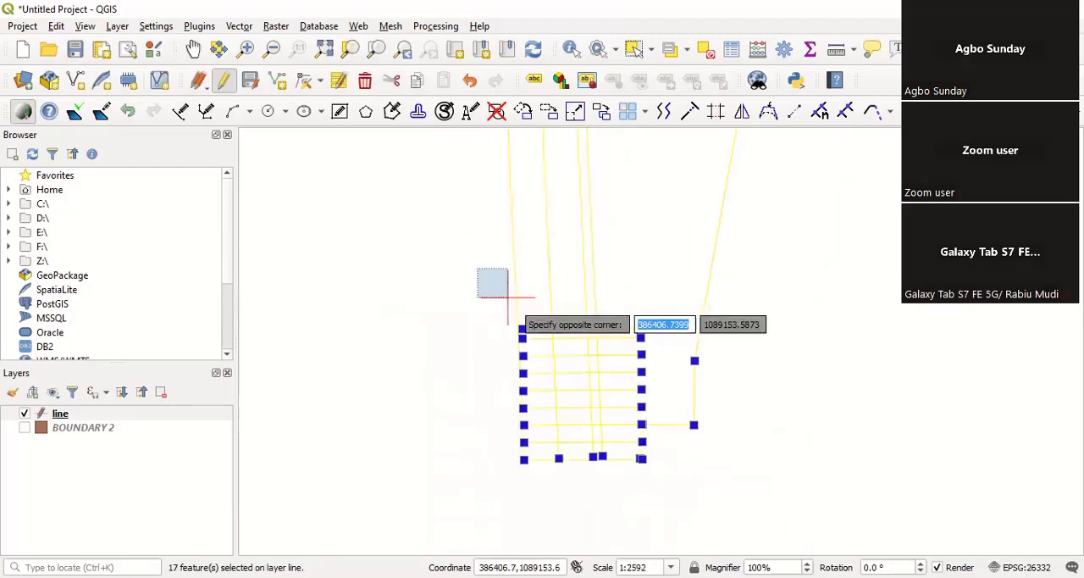
left_click(430, 387)
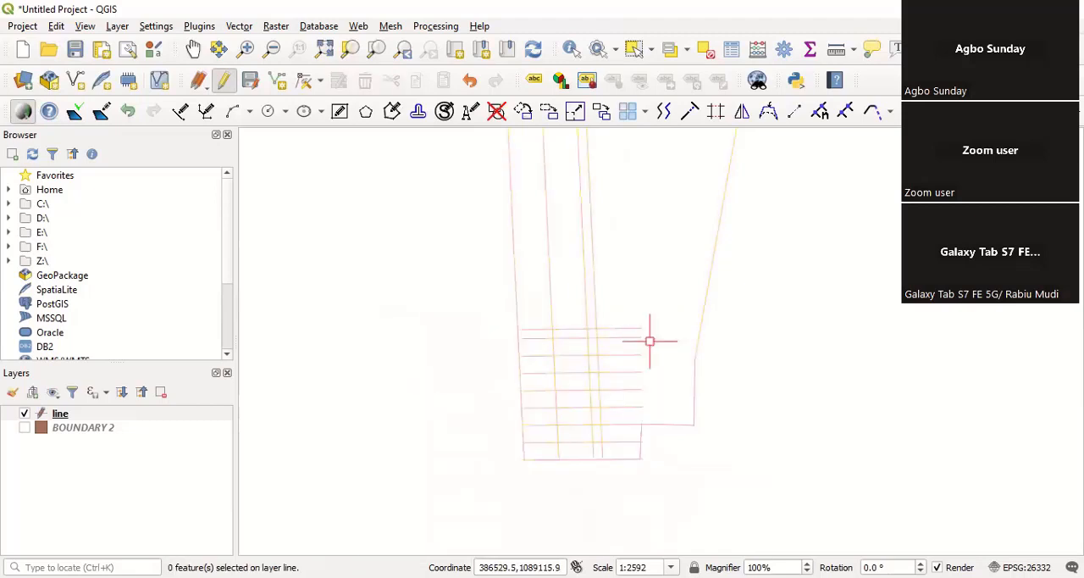
Step: Trim the part of the northernmost cross line lying east of the narrow column strip, using the strip's east line as the cutting edge
scroll(553, 436, "up", 1)
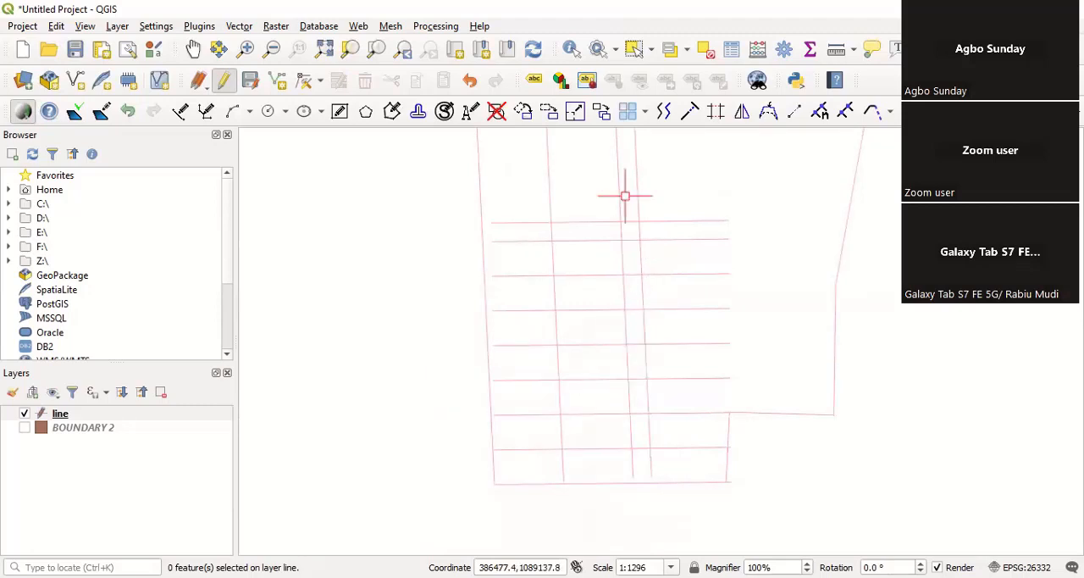
scroll(636, 199, "up", 2)
scroll(627, 273, "down", 1)
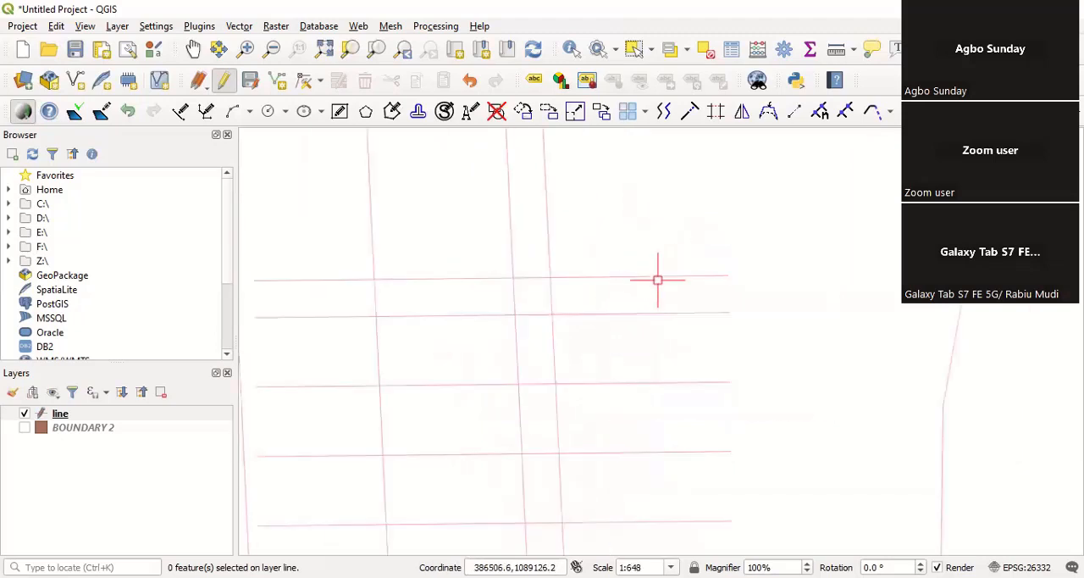
left_click(552, 289)
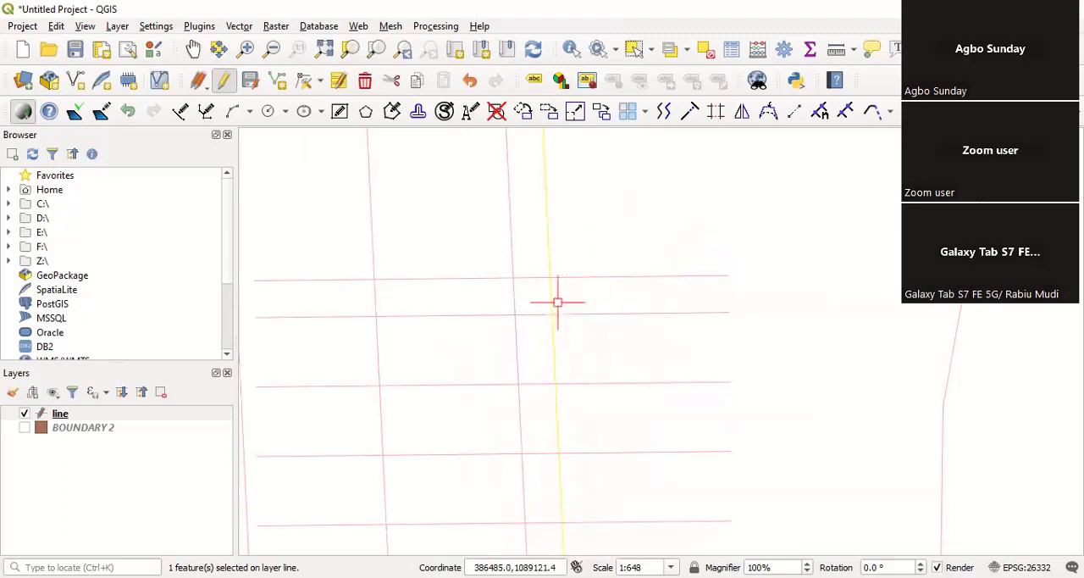
scroll(557, 302, "down", 1)
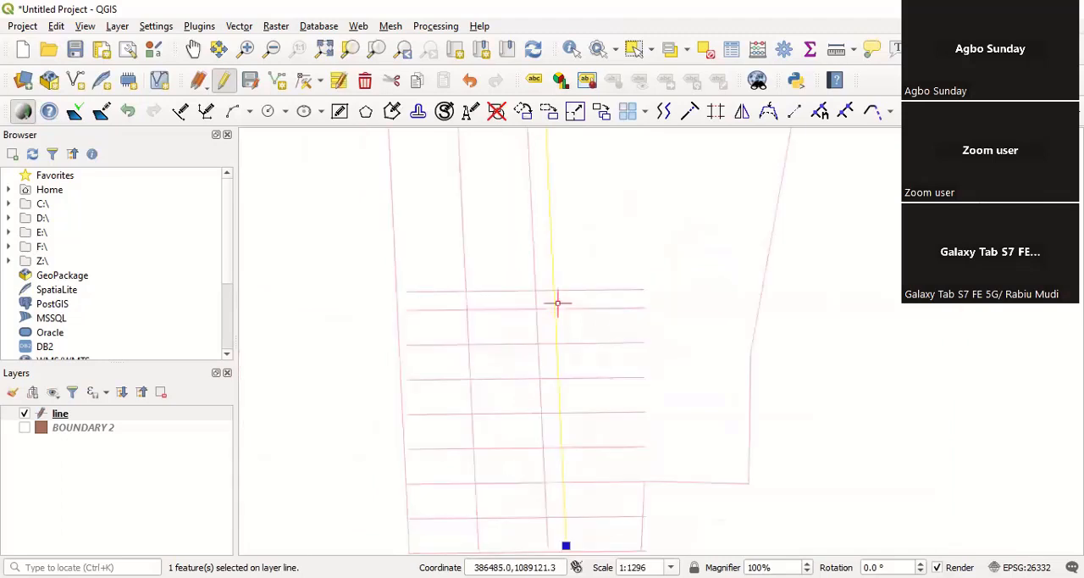
left_click(717, 114)
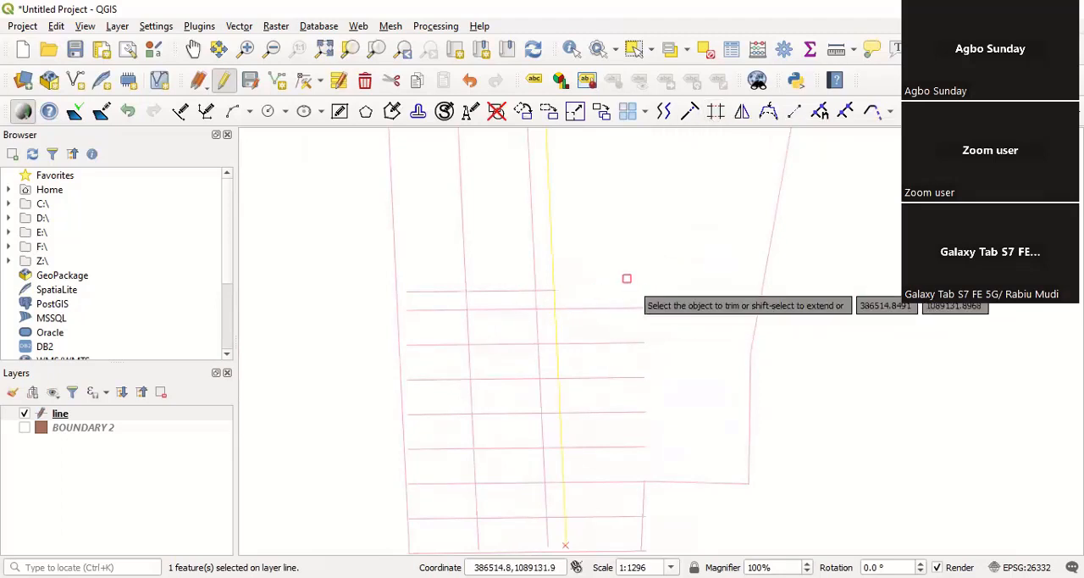
right_click(627, 278)
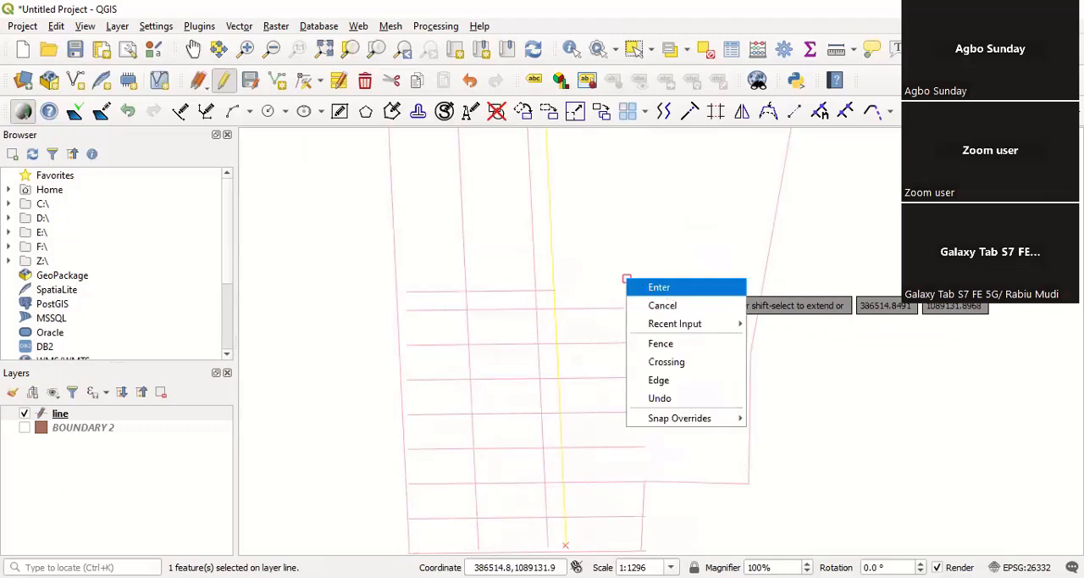
left_click(634, 282)
scroll(632, 278, "down", 1)
scroll(604, 303, "up", 2)
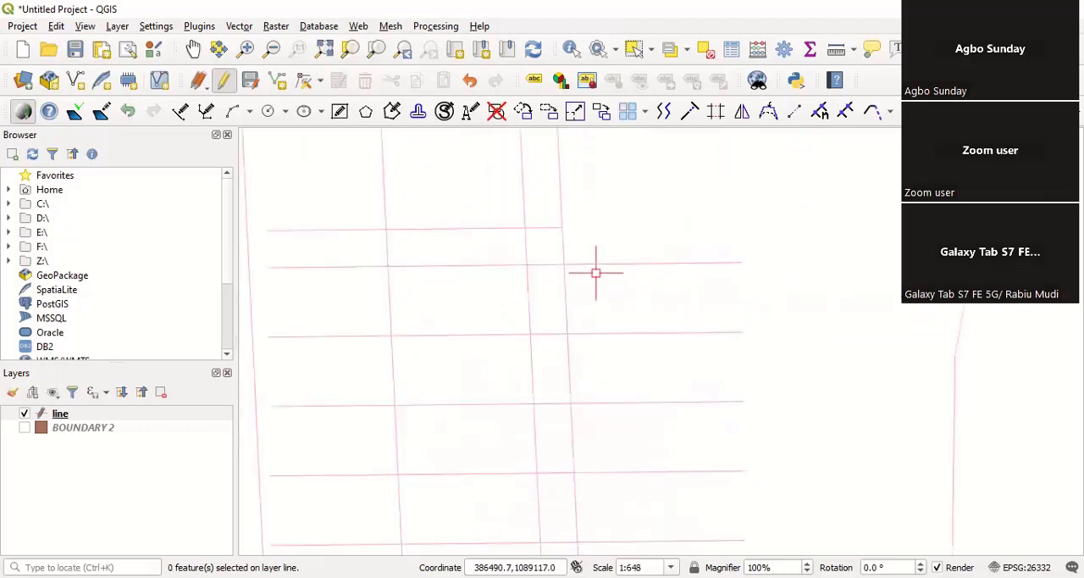
left_click(717, 114)
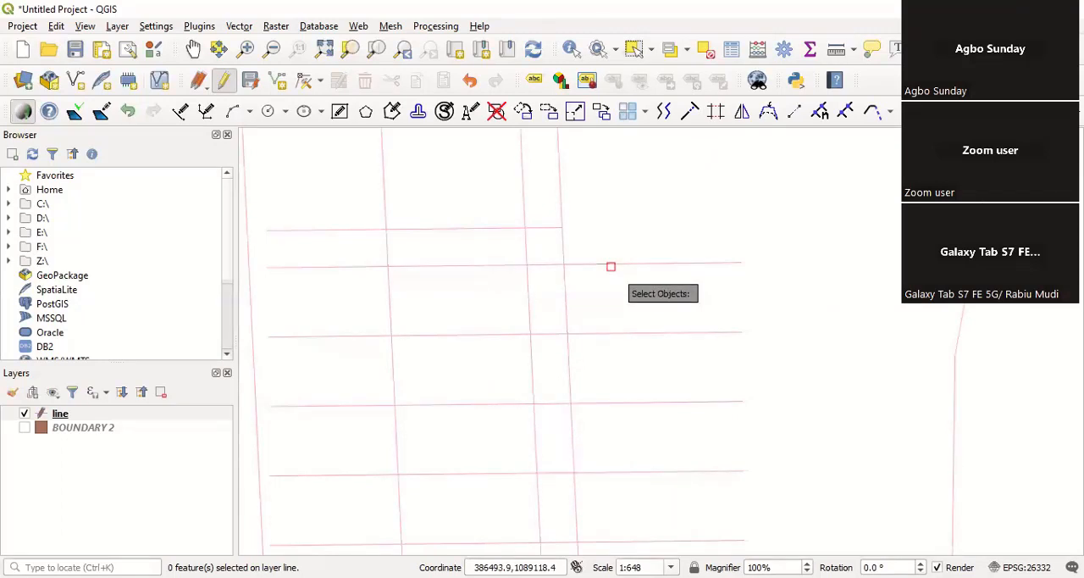
left_click(610, 264)
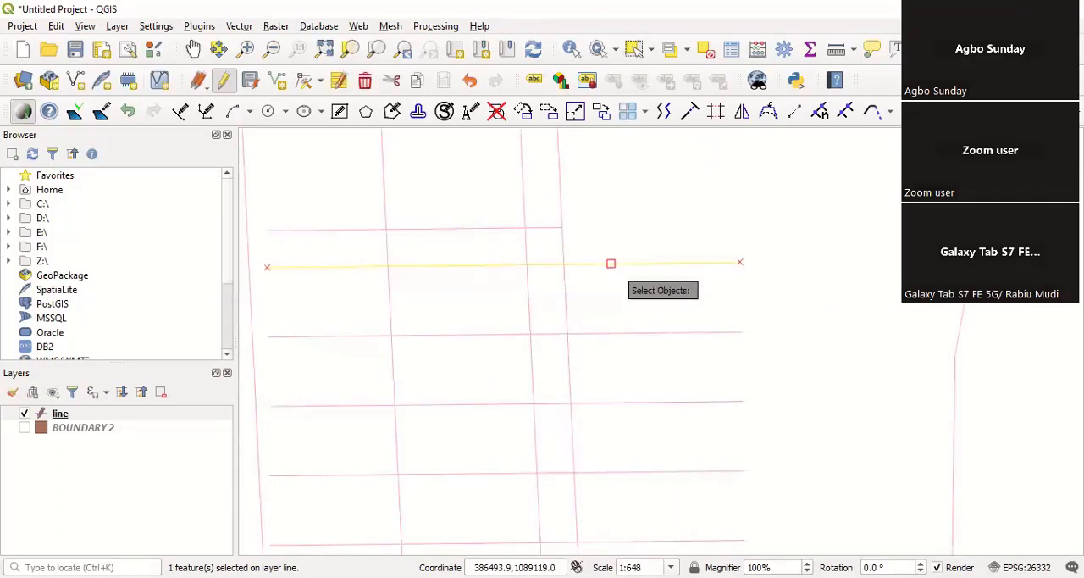
key("Escape")
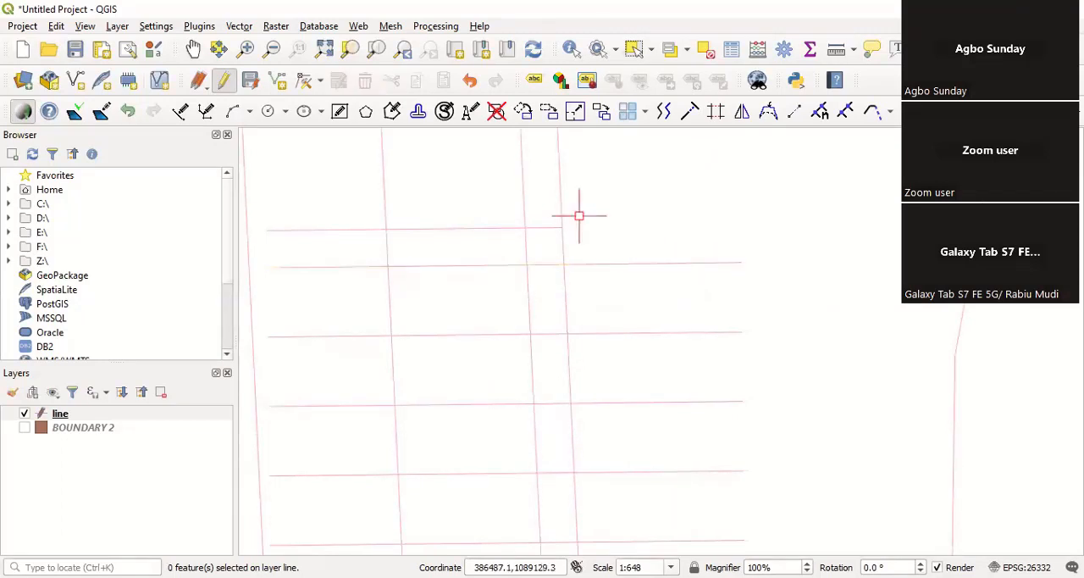
Step: Trim the two western column lines inside the narrow cross strip, and the cross strip's south line east of the narrow column strip
scroll(579, 216, "down", 2)
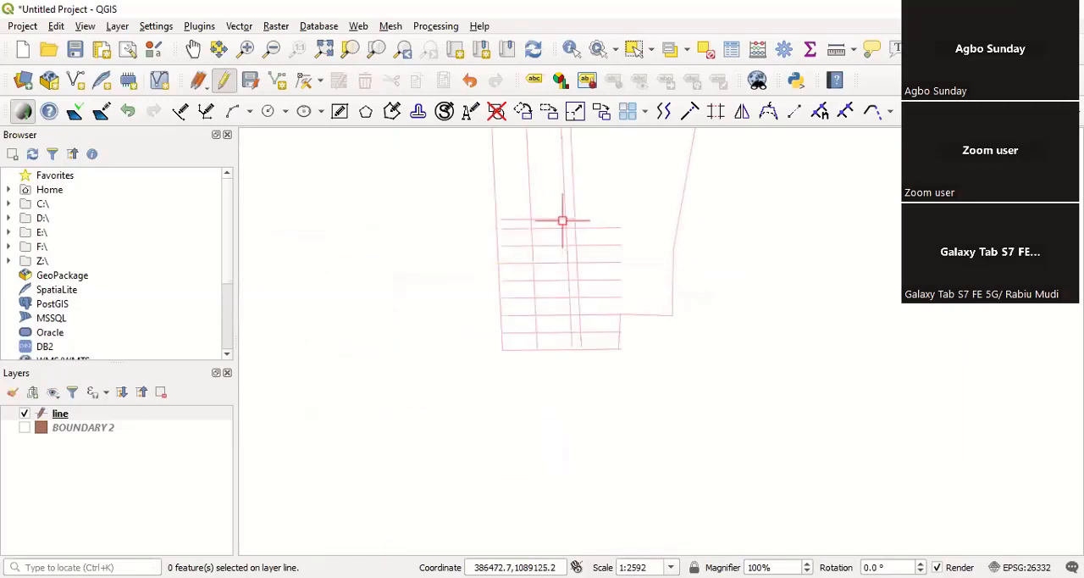
scroll(569, 329, "up", 1)
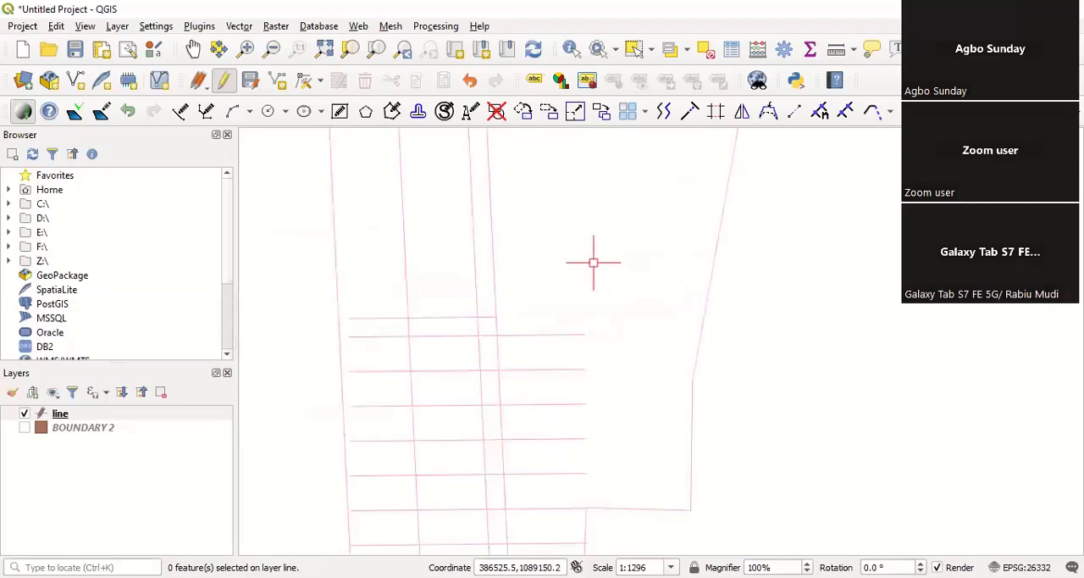
scroll(593, 263, "down", 1)
scroll(561, 292, "down", 1)
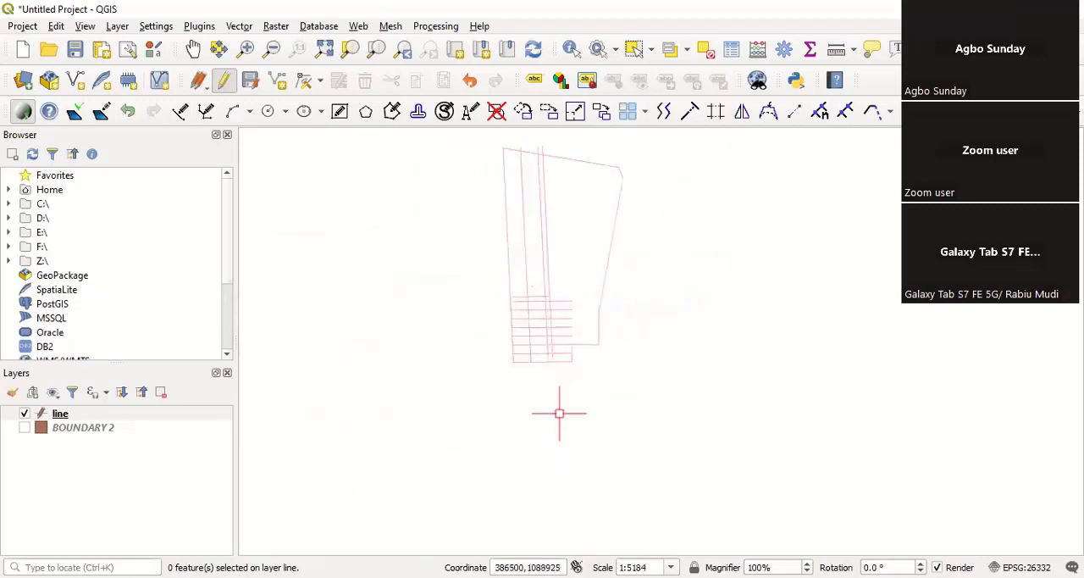
scroll(508, 235, "up", 1)
scroll(521, 271, "down", 1)
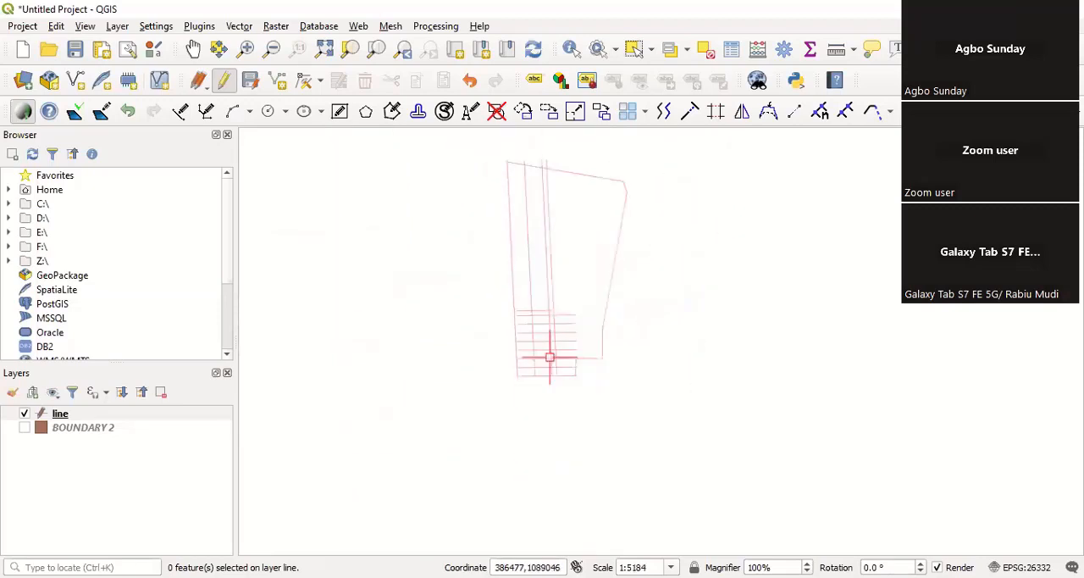
left_click(679, 444)
left_click(465, 251)
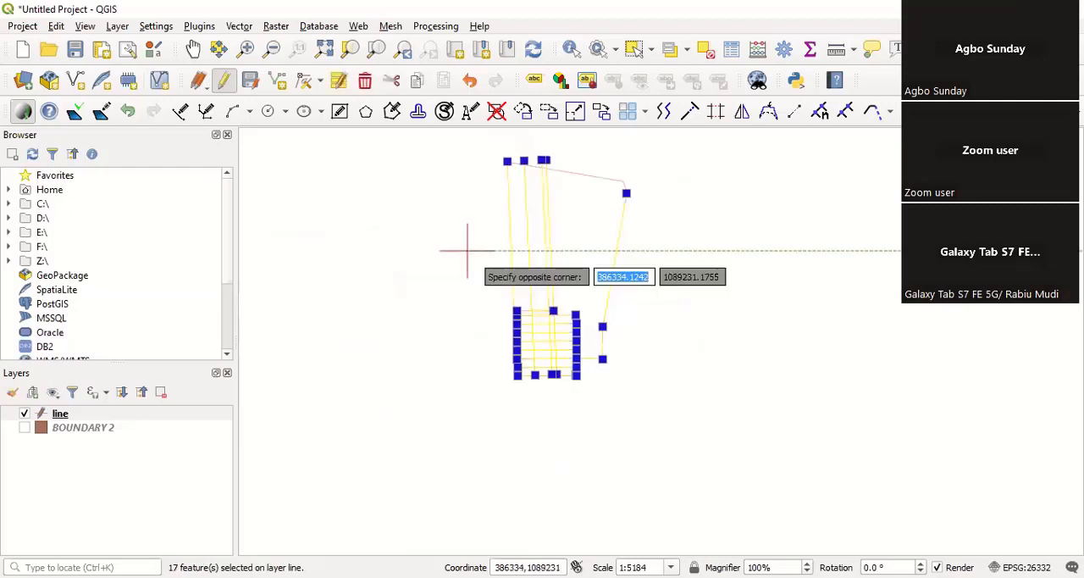
left_click(492, 287)
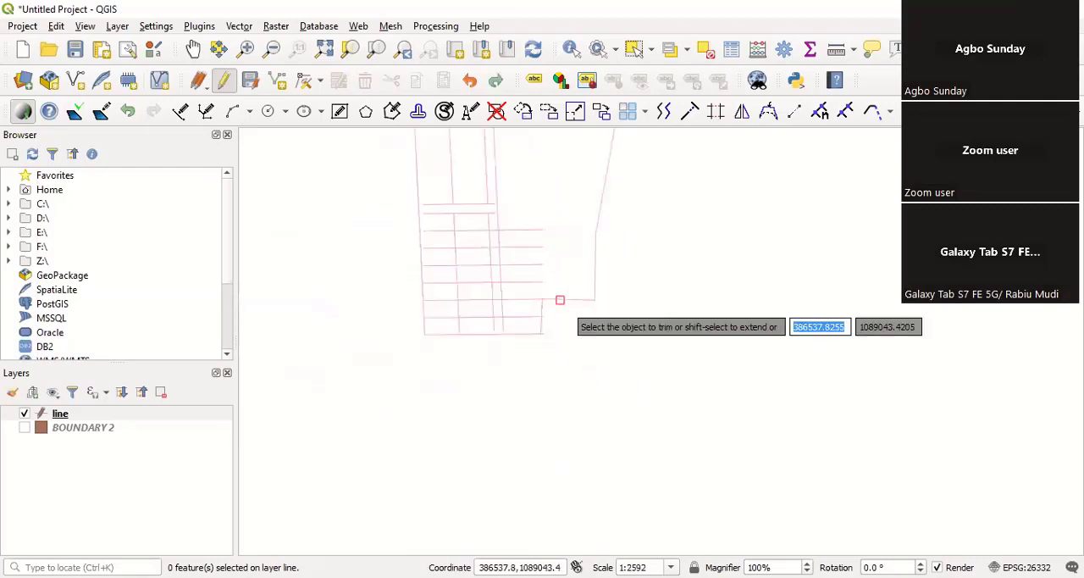
right_click(653, 435)
right_click(607, 405)
left_click(586, 365)
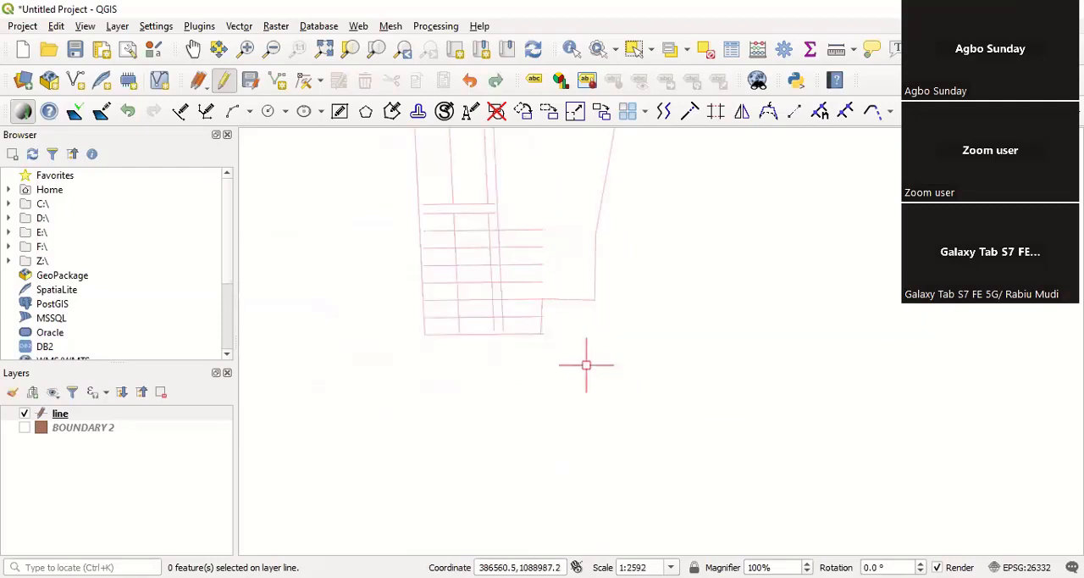
Step: With all lines as cutting edges, trim the two southernmost interior cross lines inside the narrow column strip
left_click(602, 370)
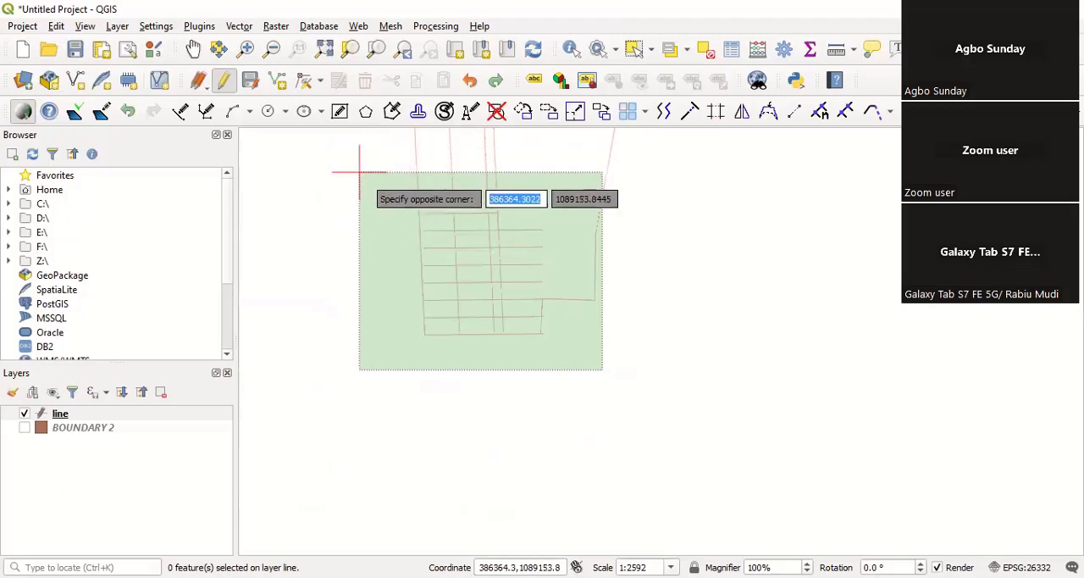
left_click(359, 172)
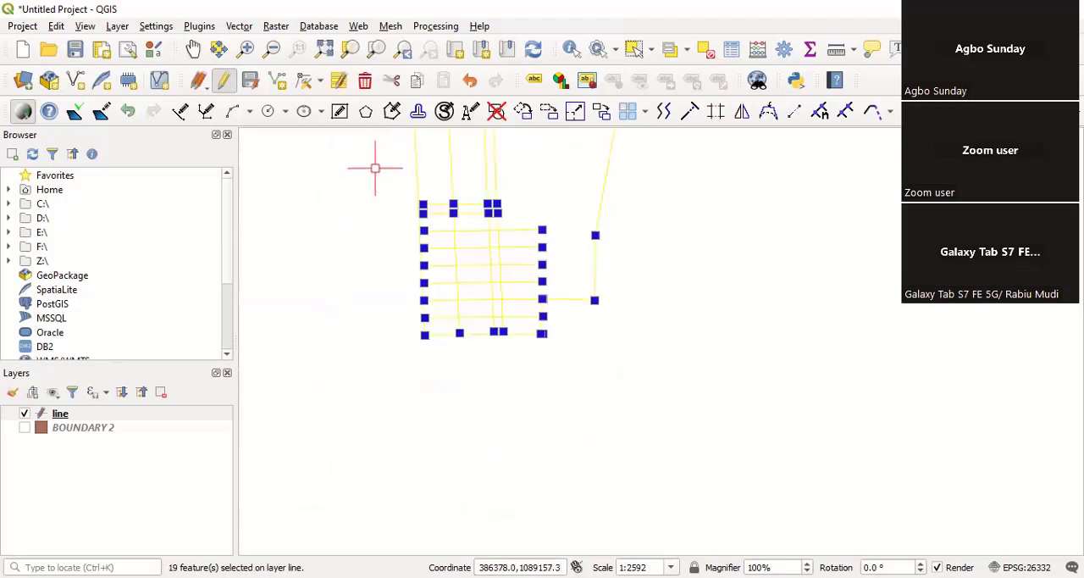
left_click(718, 114)
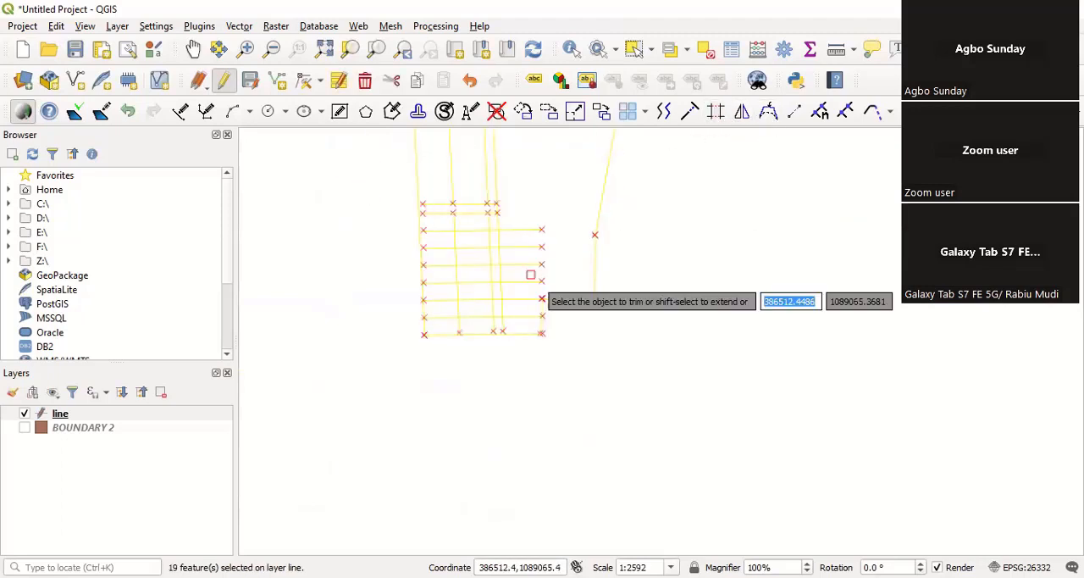
scroll(488, 298, "up", 1)
scroll(509, 307, "up", 1)
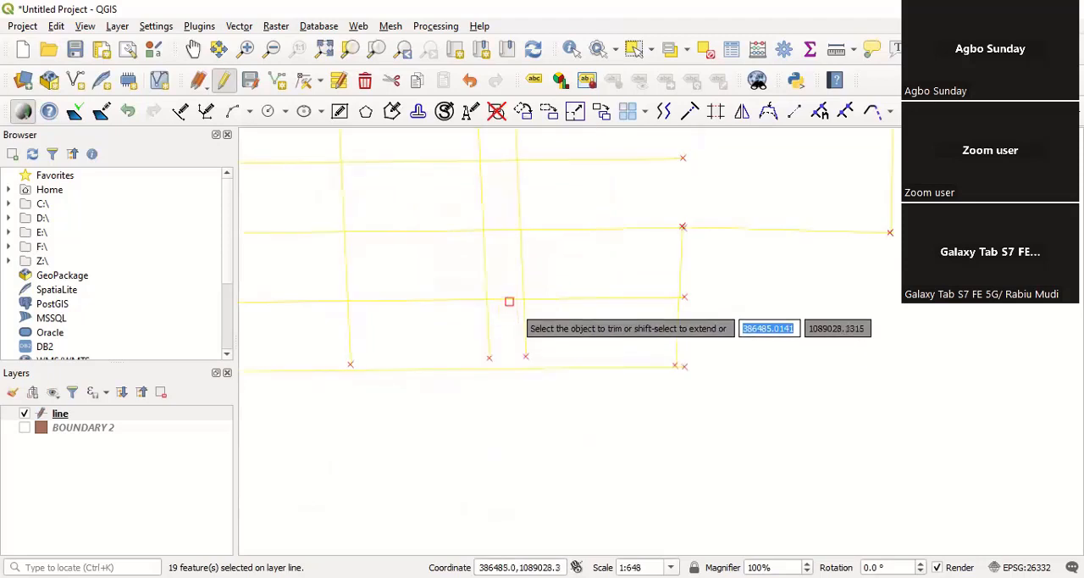
left_click(509, 300)
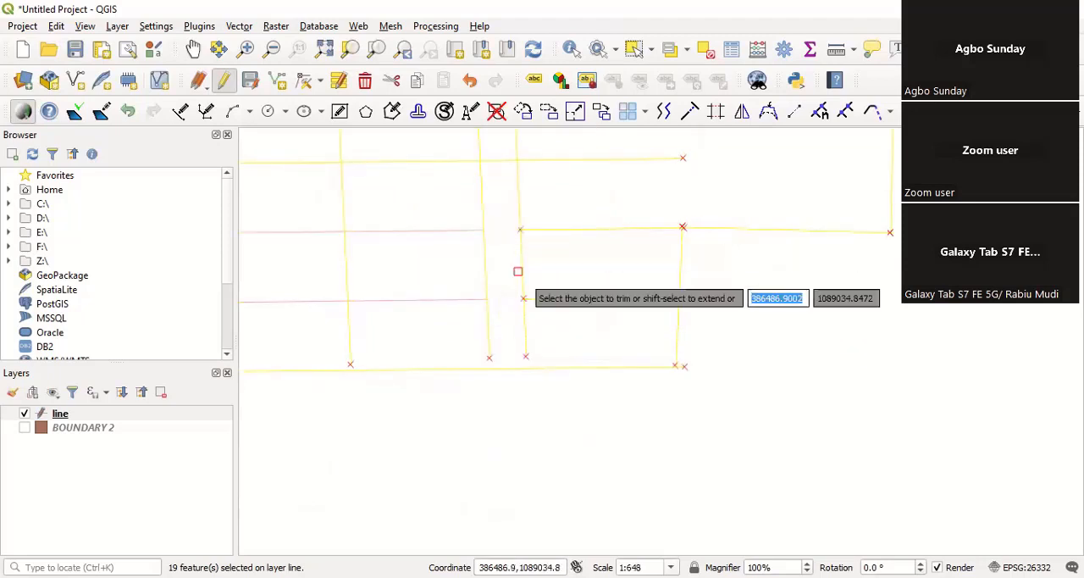
Step: Trim the next four cross lines to the north inside the narrow column strip
scroll(508, 242, "down", 1)
scroll(508, 219, "up", 1)
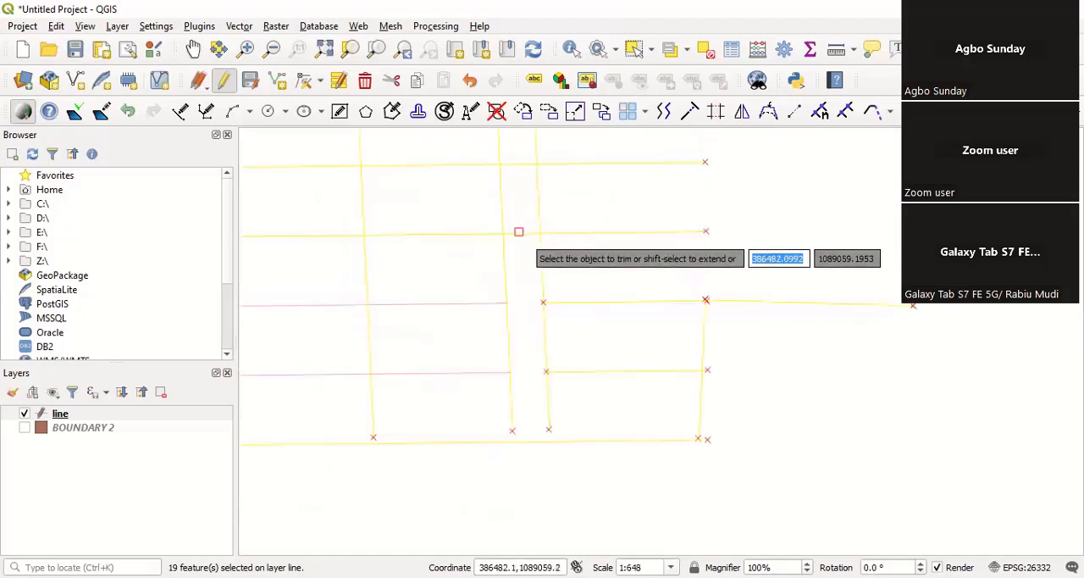
left_click(519, 232)
scroll(537, 303, "down", 1)
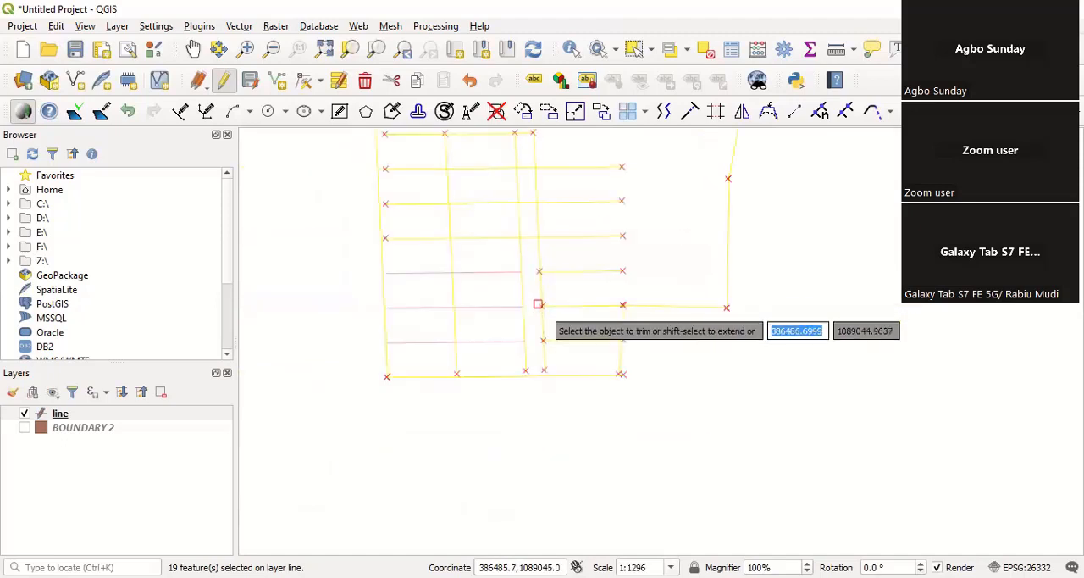
left_click(526, 235)
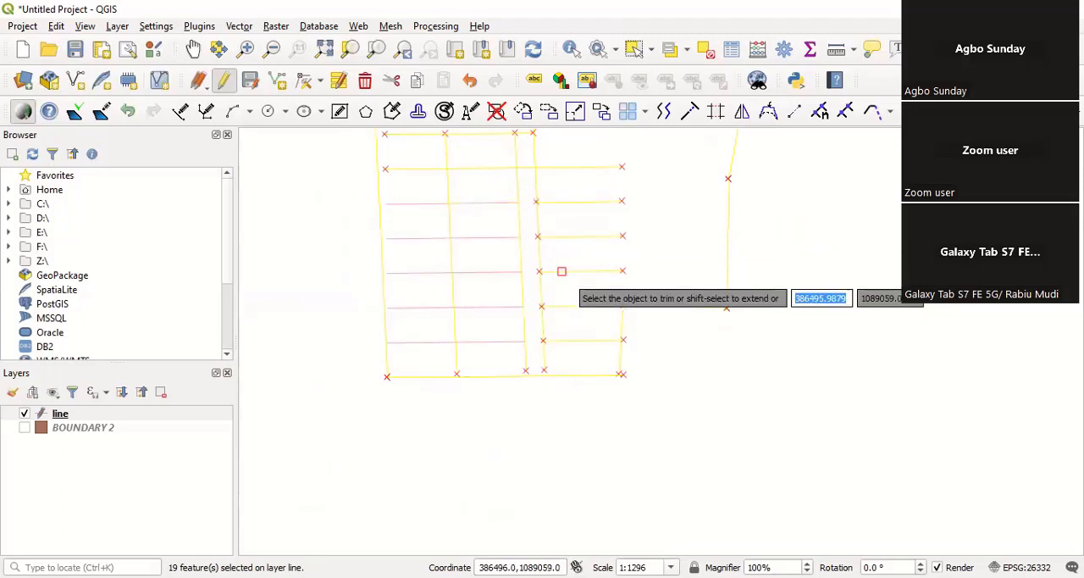
scroll(542, 203, "down", 1)
scroll(545, 225, "up", 2)
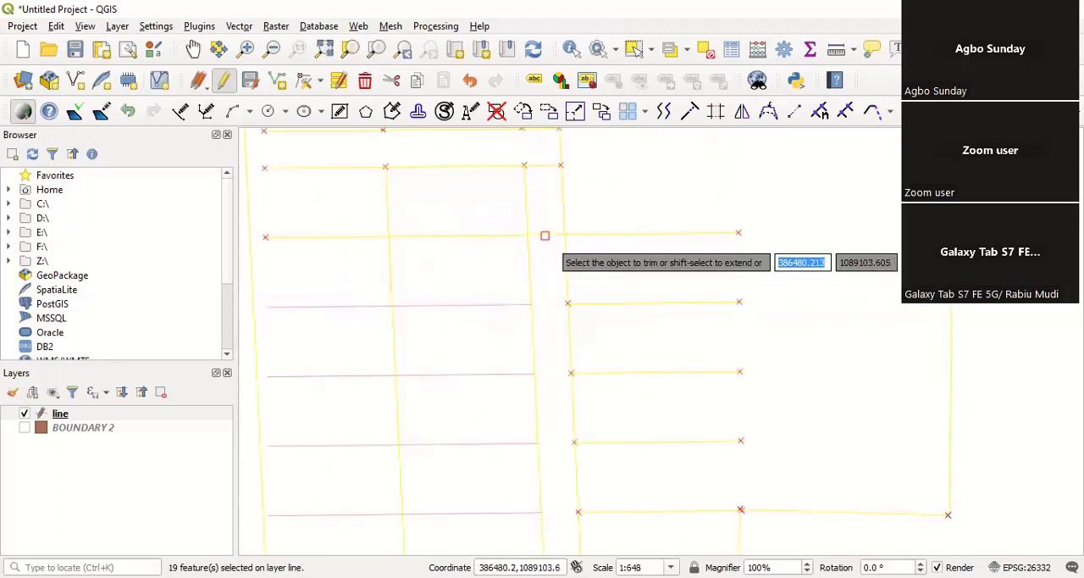
scroll(555, 227, "down", 1)
scroll(556, 218, "up", 1)
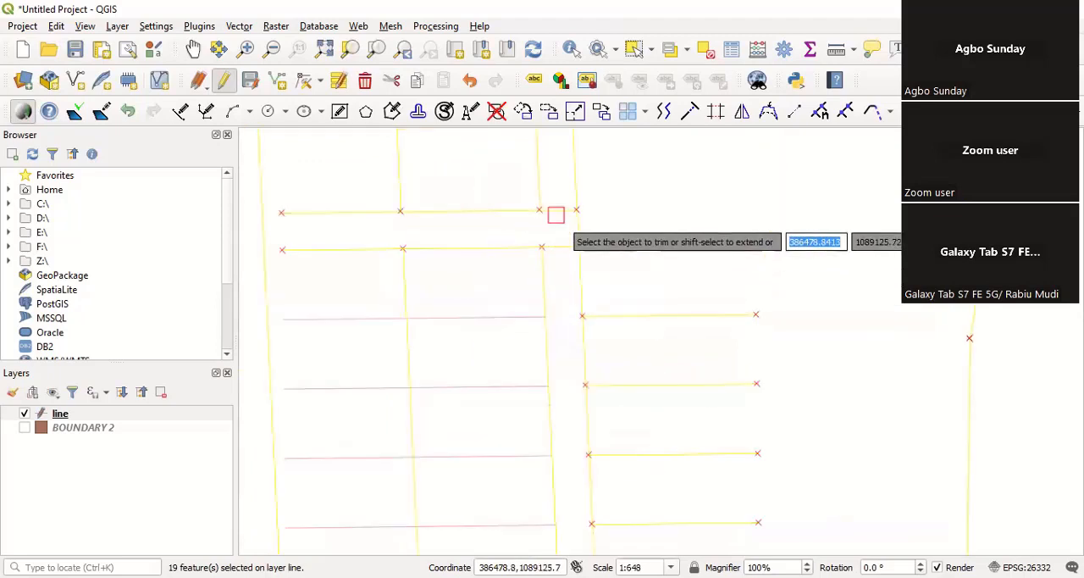
Step: Finish trimming and delete the six short cross lines lying east of the narrow column strip
left_click(563, 247)
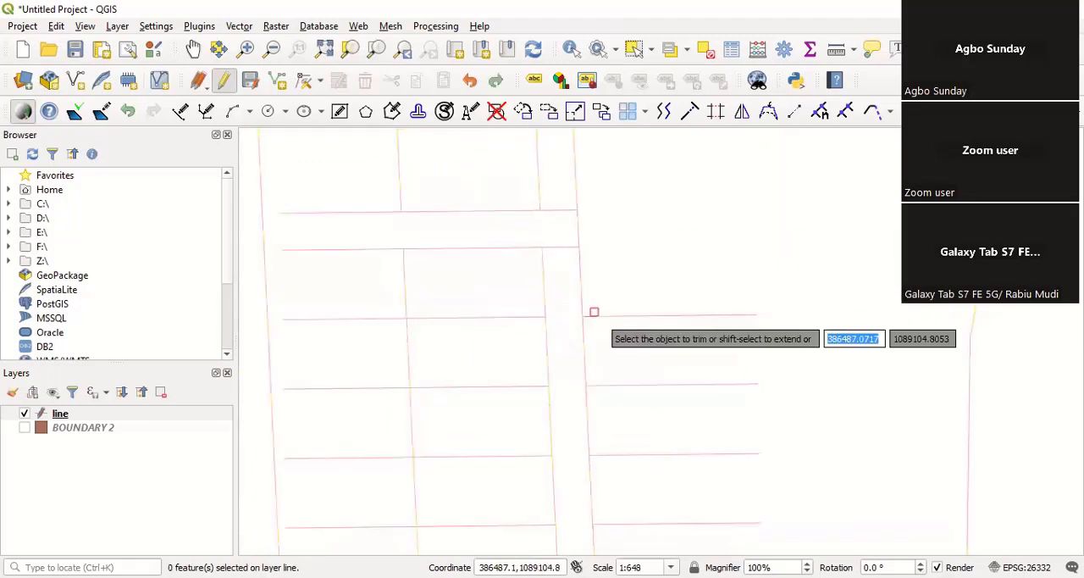
scroll(550, 230, "down", 2)
scroll(566, 270, "up", 1)
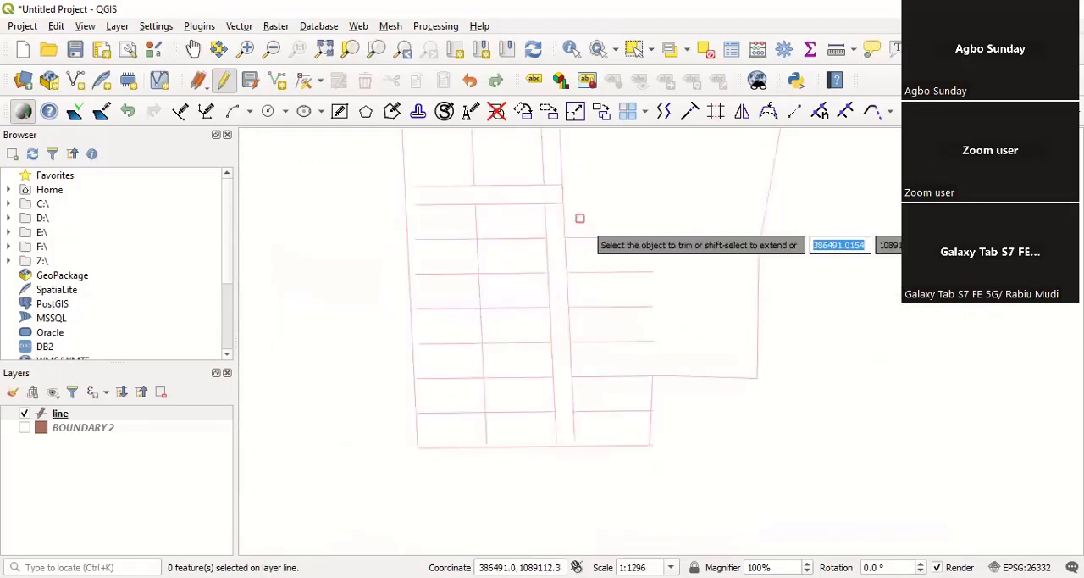
scroll(580, 233, "down", 1)
scroll(573, 305, "up", 1)
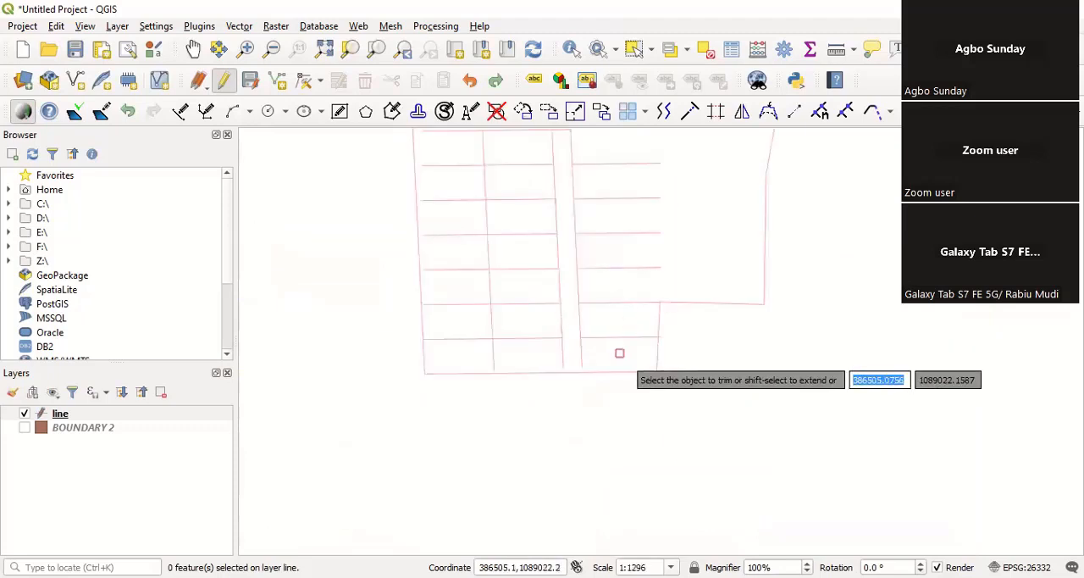
scroll(644, 427, "down", 1)
scroll(606, 326, "up", 1)
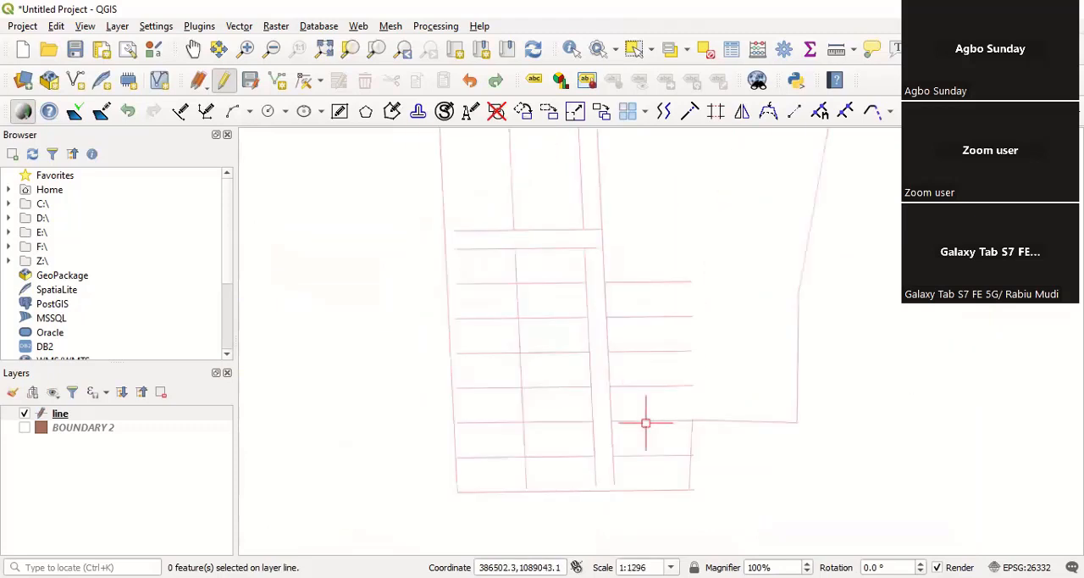
left_click(668, 473)
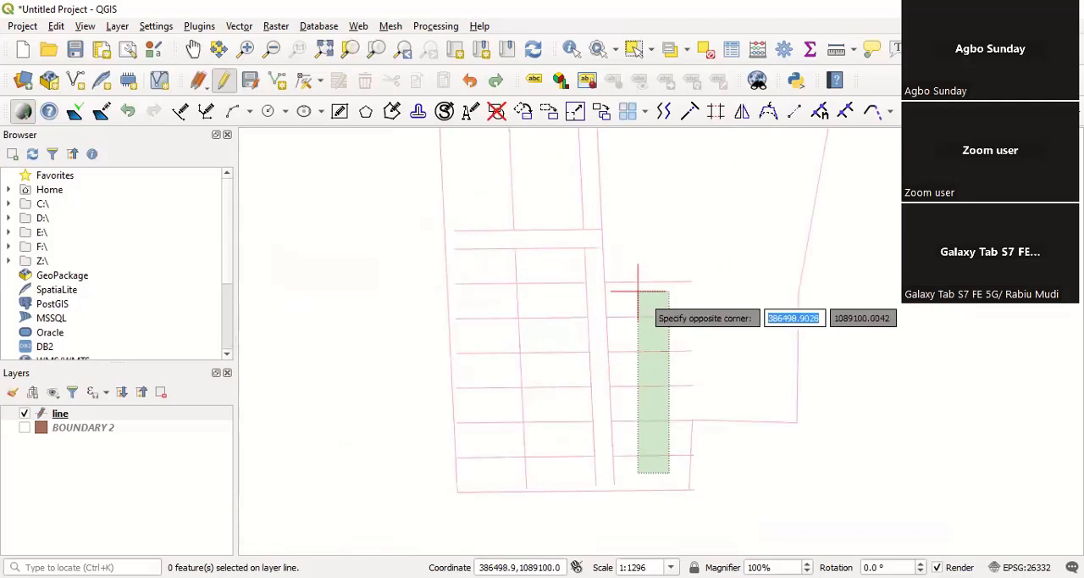
left_click(638, 291)
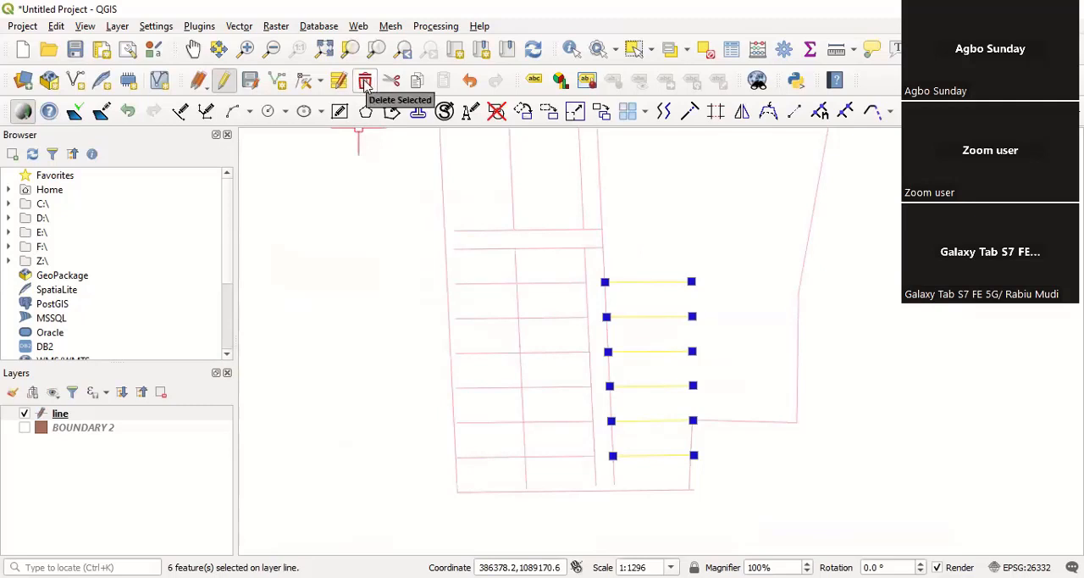
key("Delete")
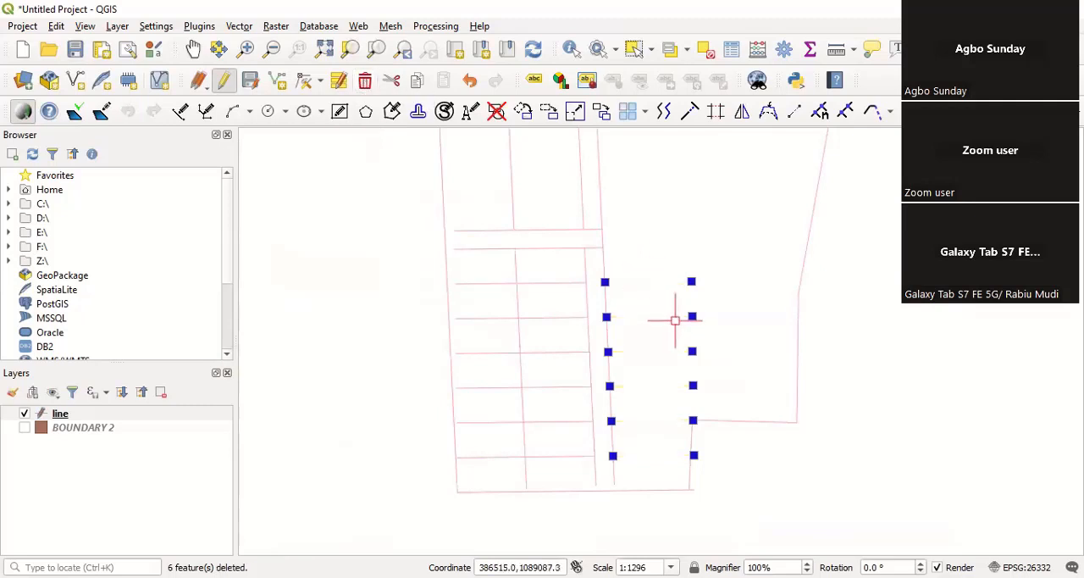
right_click(722, 281)
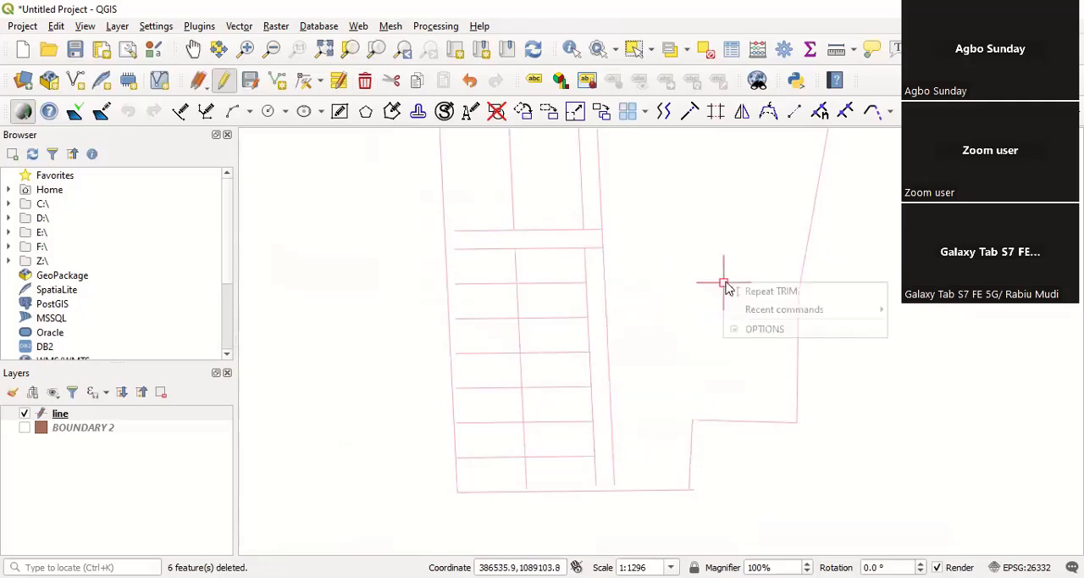
left_click(630, 273)
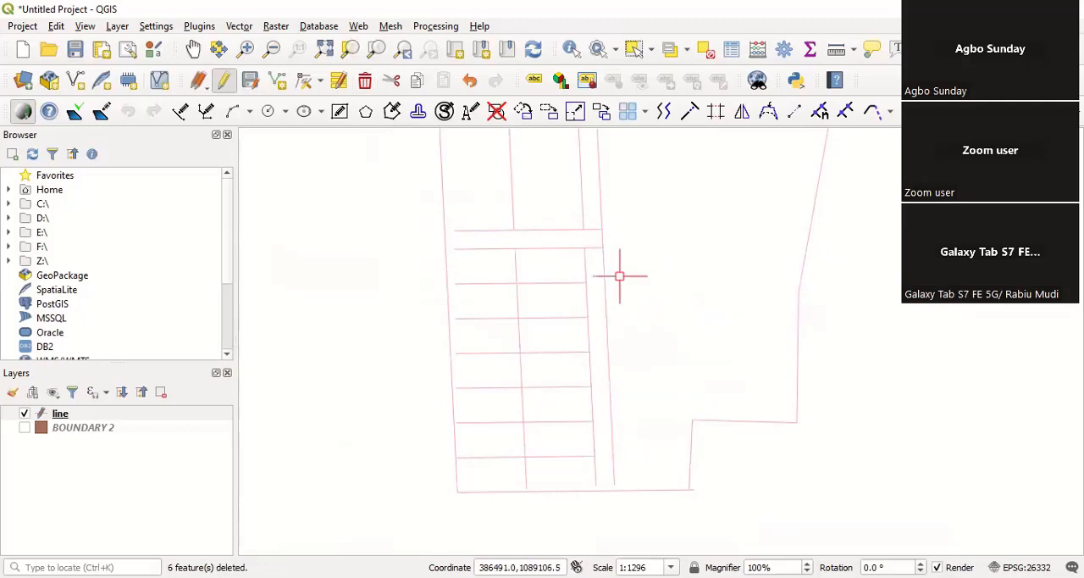
Step: Examine the ends of the cross lines along the west boundary and the column lines near the south boundary
scroll(479, 266, "up", 2)
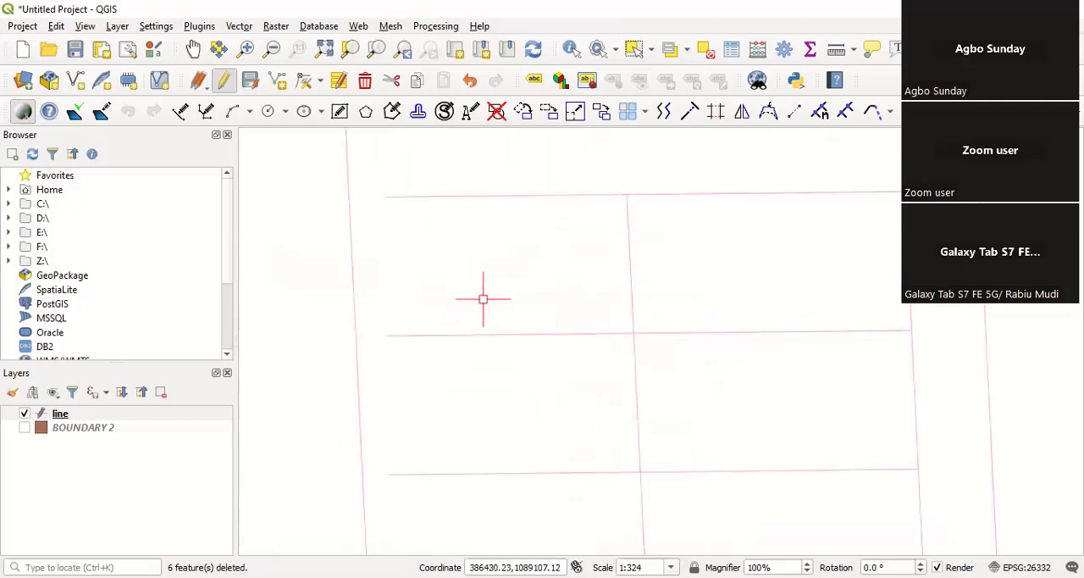
scroll(484, 299, "down", 2)
scroll(470, 305, "down", 1)
scroll(478, 315, "up", 1)
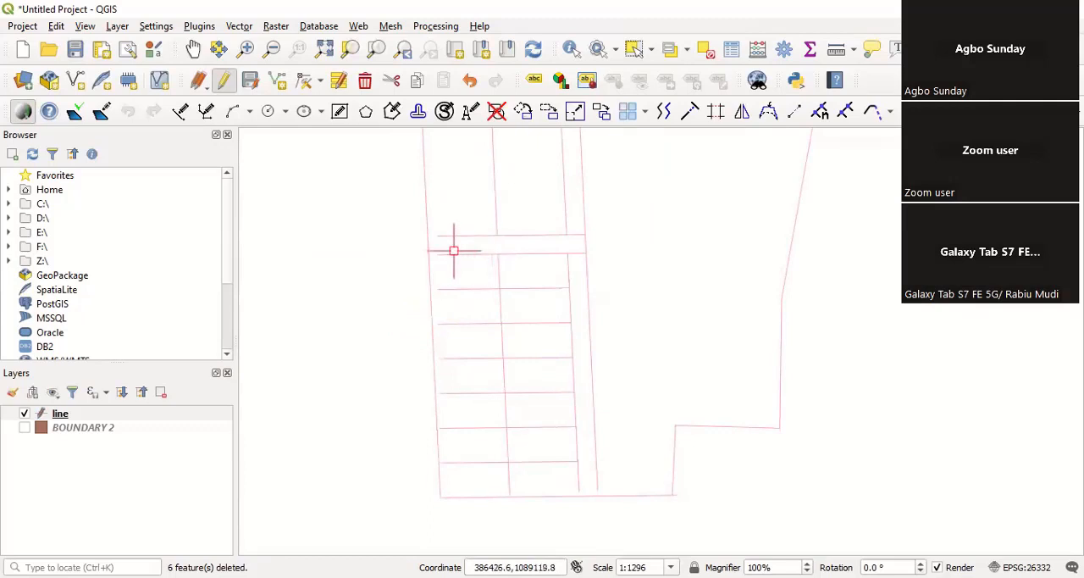
scroll(432, 254, "up", 2)
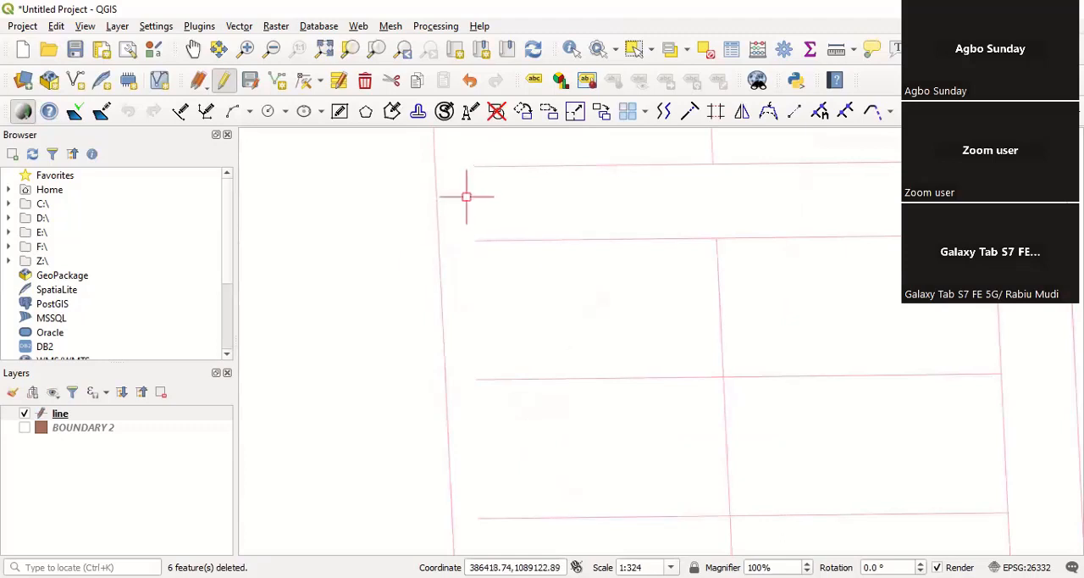
scroll(460, 266, "down", 2)
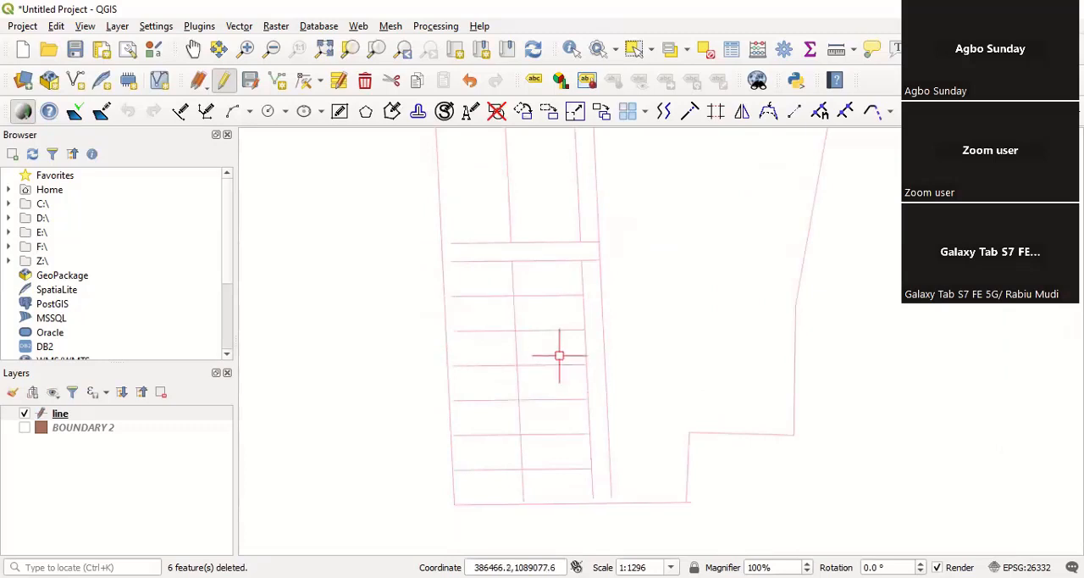
scroll(544, 506, "down", 1)
scroll(479, 430, "up", 1)
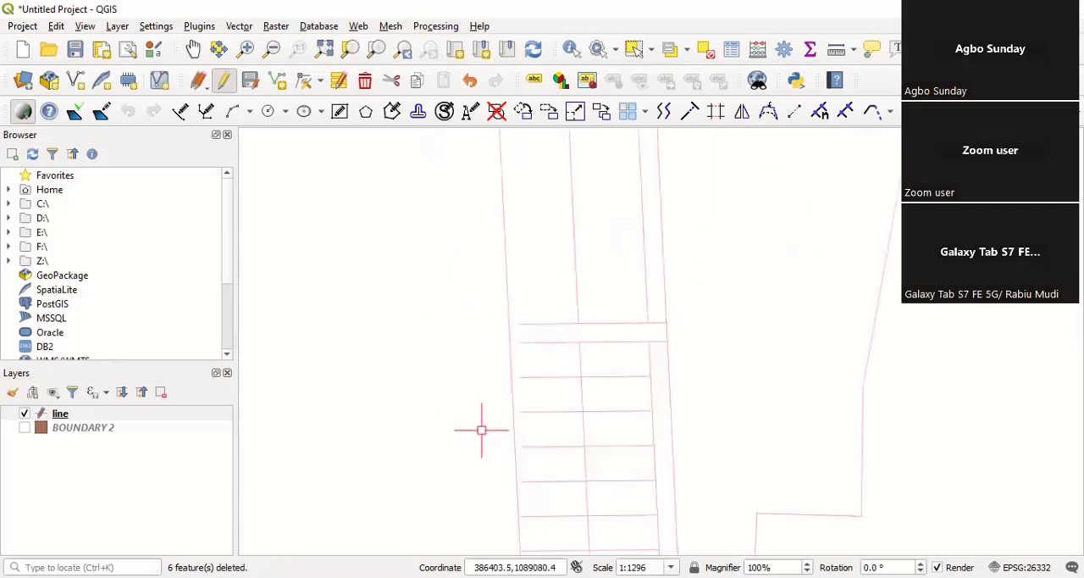
scroll(525, 435, "down", 1)
scroll(621, 500, "up", 1)
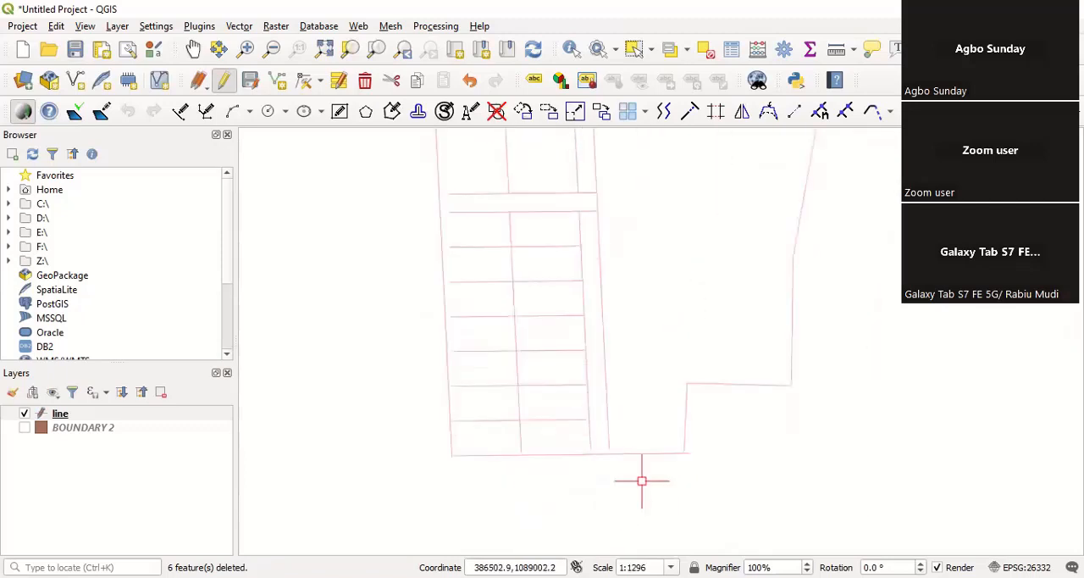
Step: With the southwest block's lines as boundary edges, extend the two southernmost interior cross lines to the west boundary
left_click(642, 481)
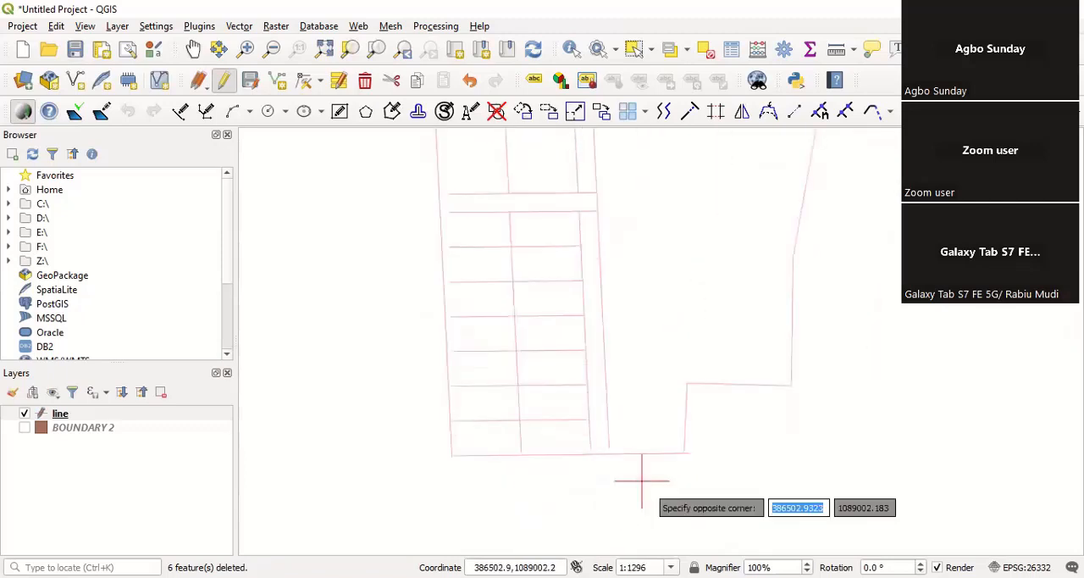
left_click(412, 177)
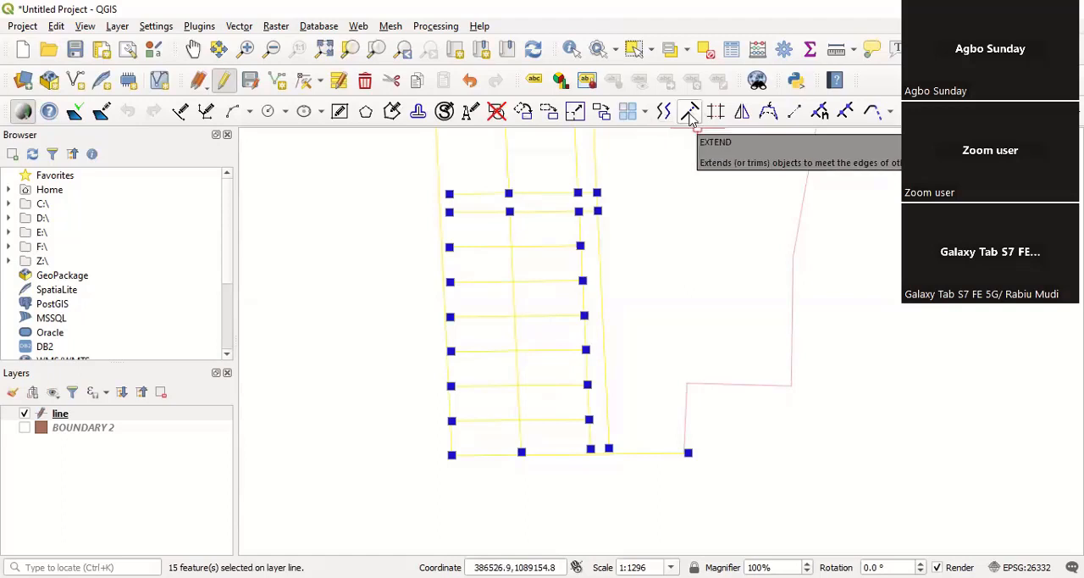
left_click(690, 118)
scroll(452, 412, "up", 2)
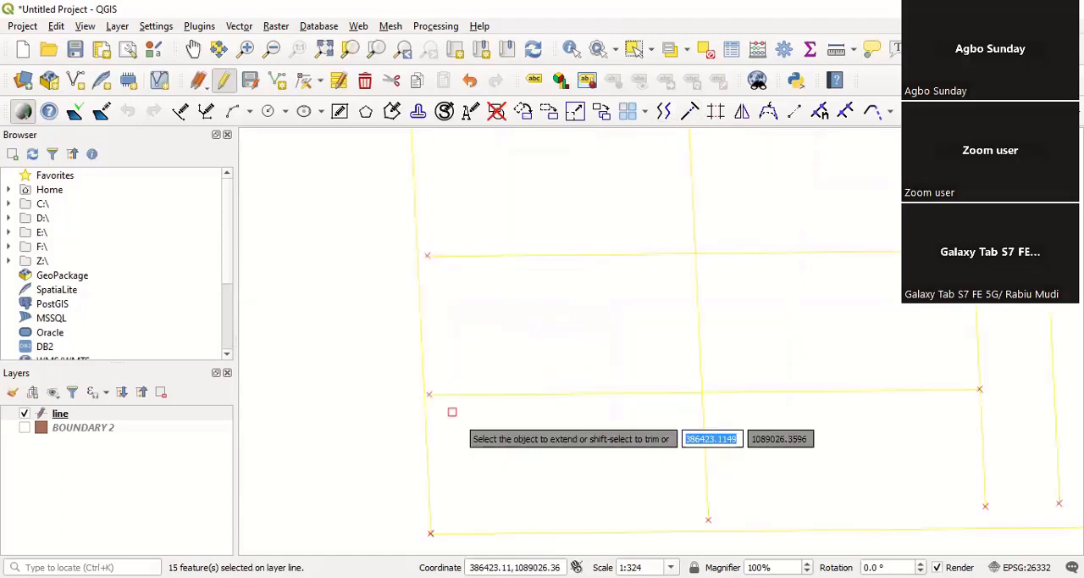
scroll(452, 411, "up", 2)
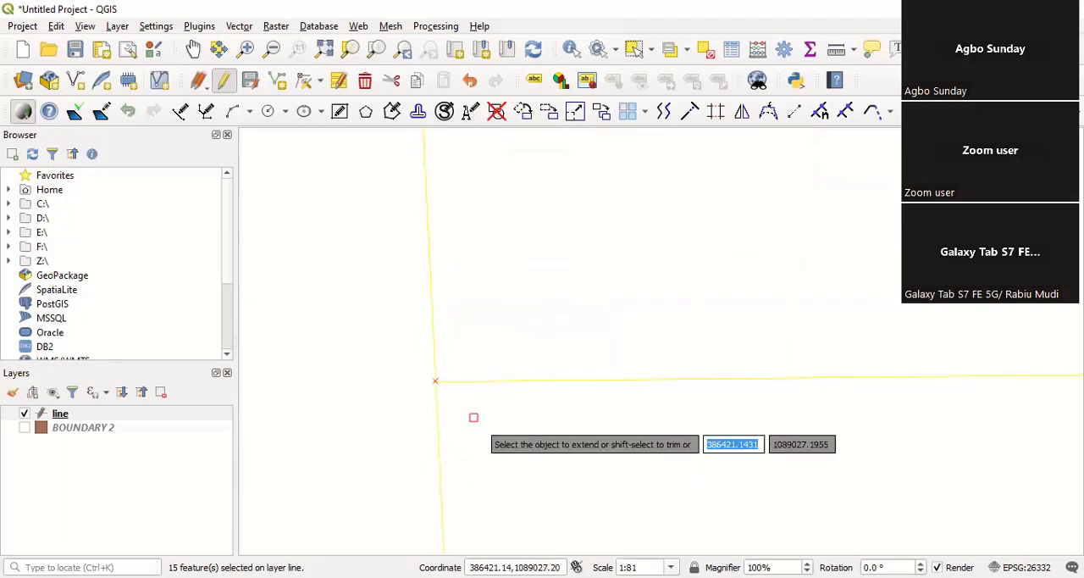
scroll(466, 405, "down", 2)
scroll(468, 254, "up", 2)
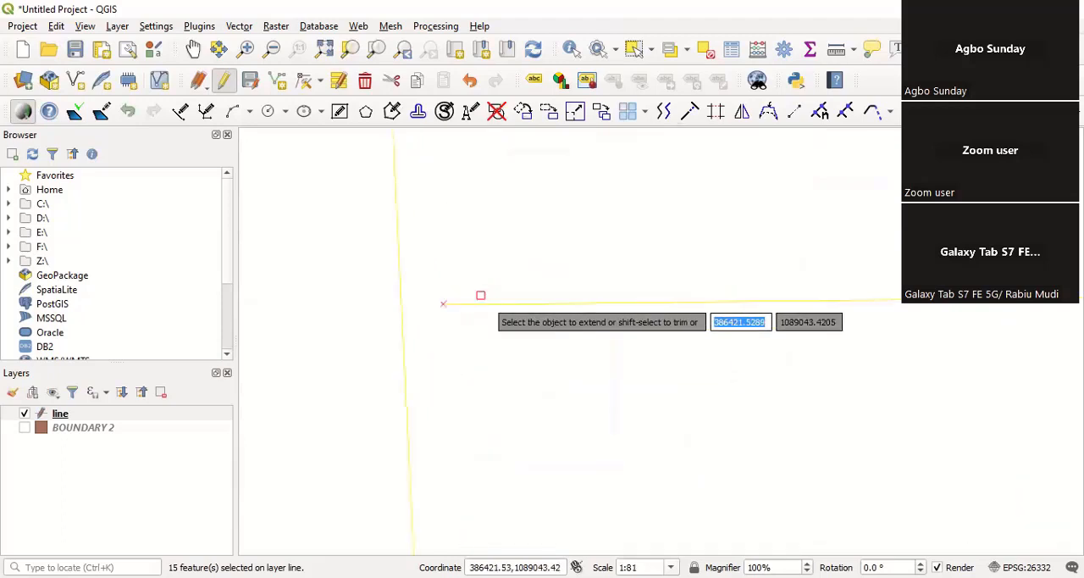
scroll(479, 364, "down", 2)
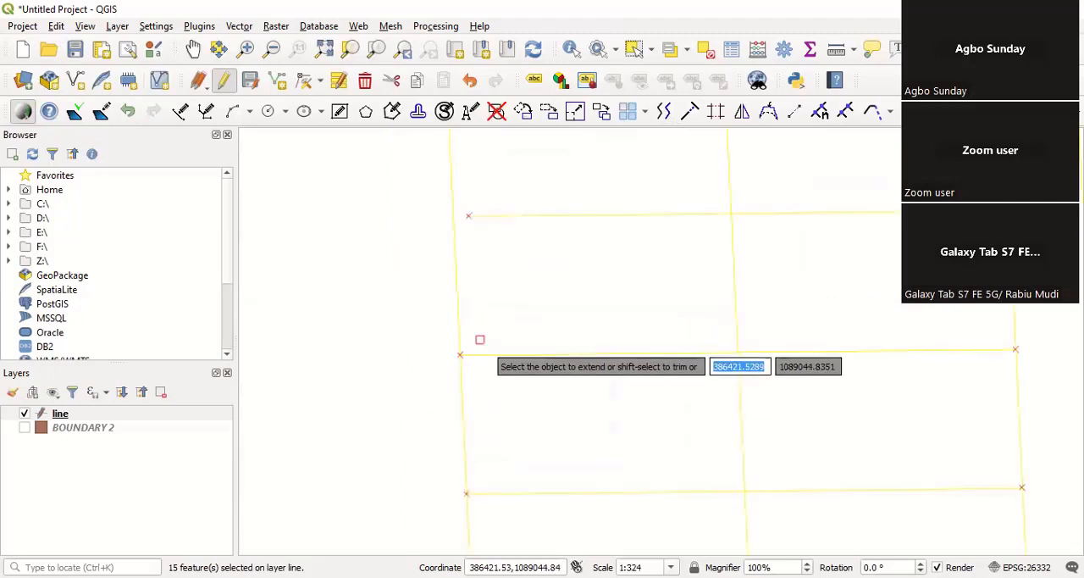
Step: Extend the remaining four interior cross lines and both lines of the narrow cross strip to the west boundary
scroll(501, 325, "down", 1)
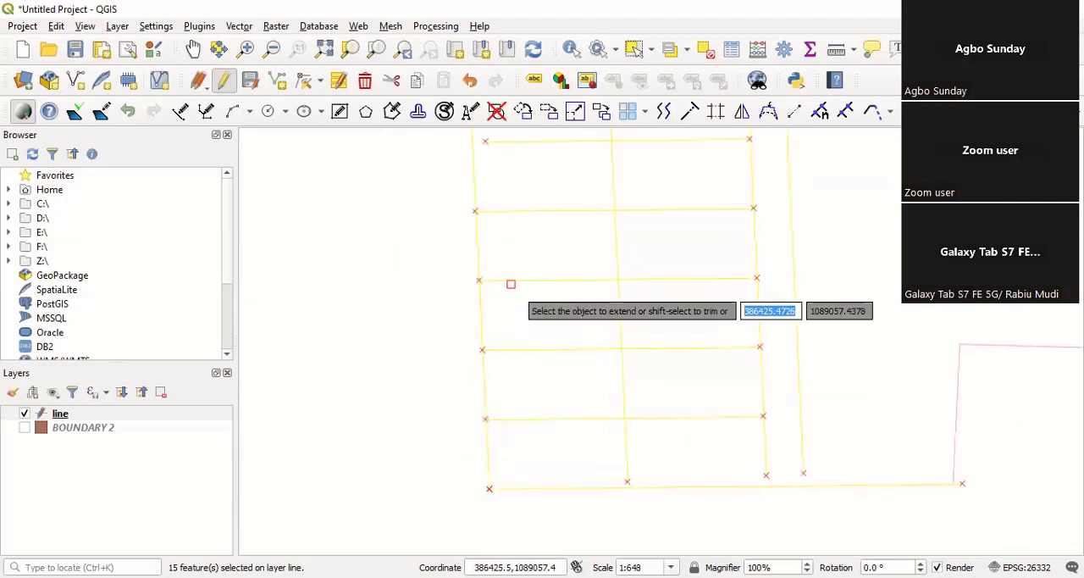
scroll(517, 193, "down", 1)
scroll(503, 215, "up", 1)
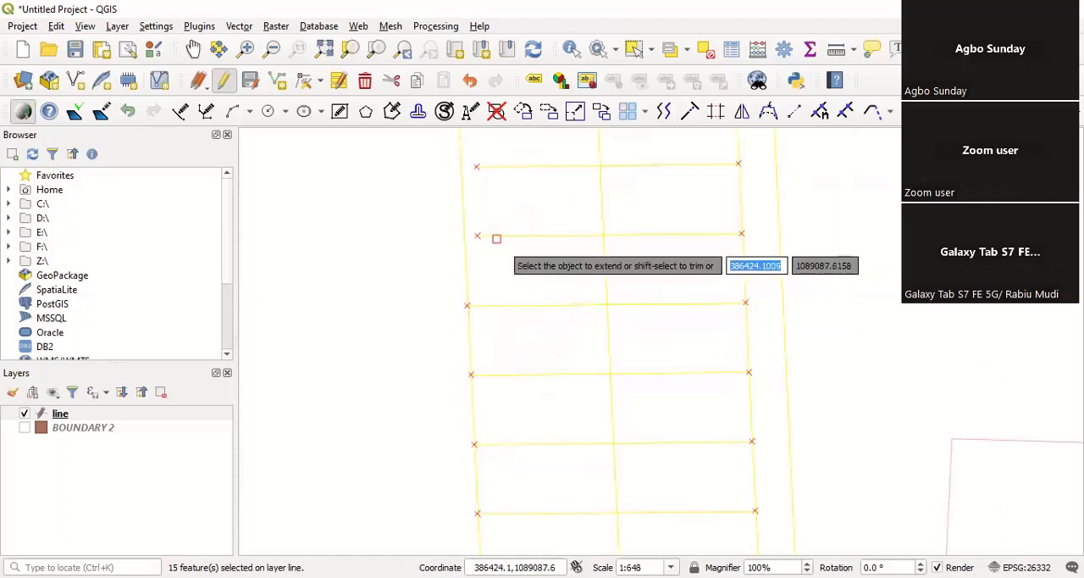
scroll(503, 307, "down", 1)
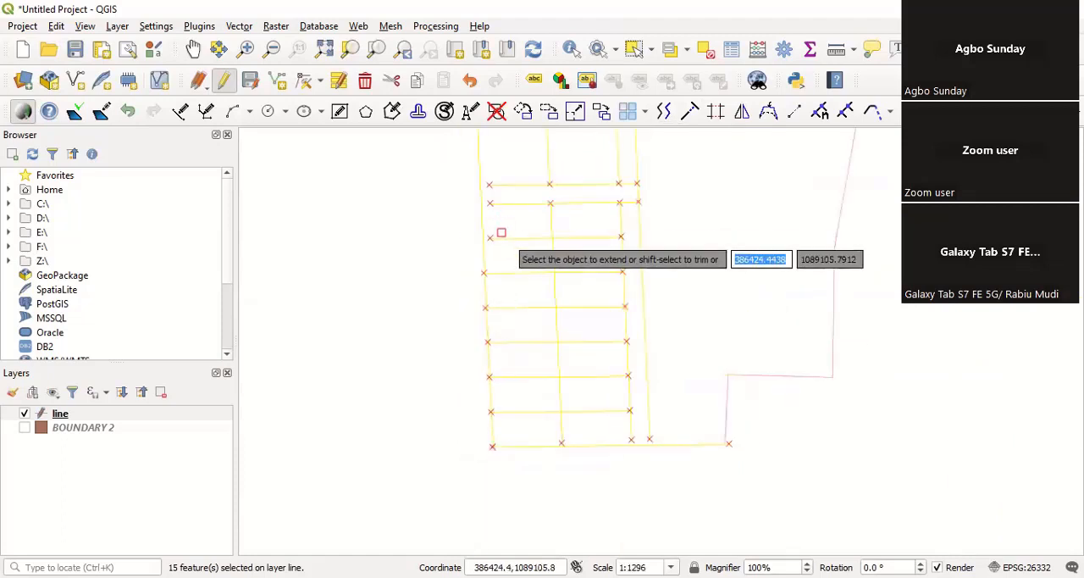
scroll(489, 152, "up", 1)
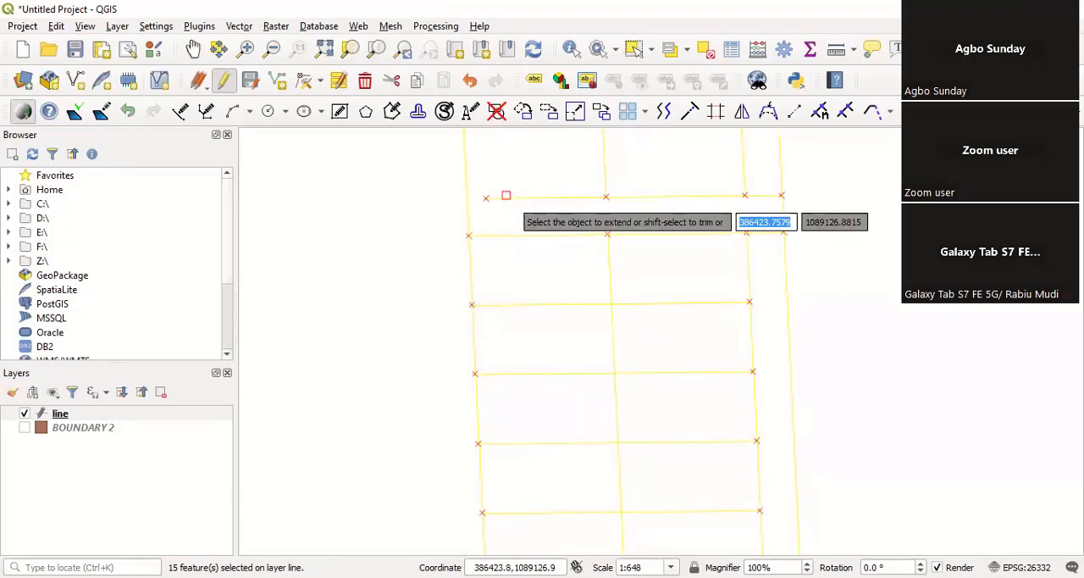
scroll(496, 232, "down", 1)
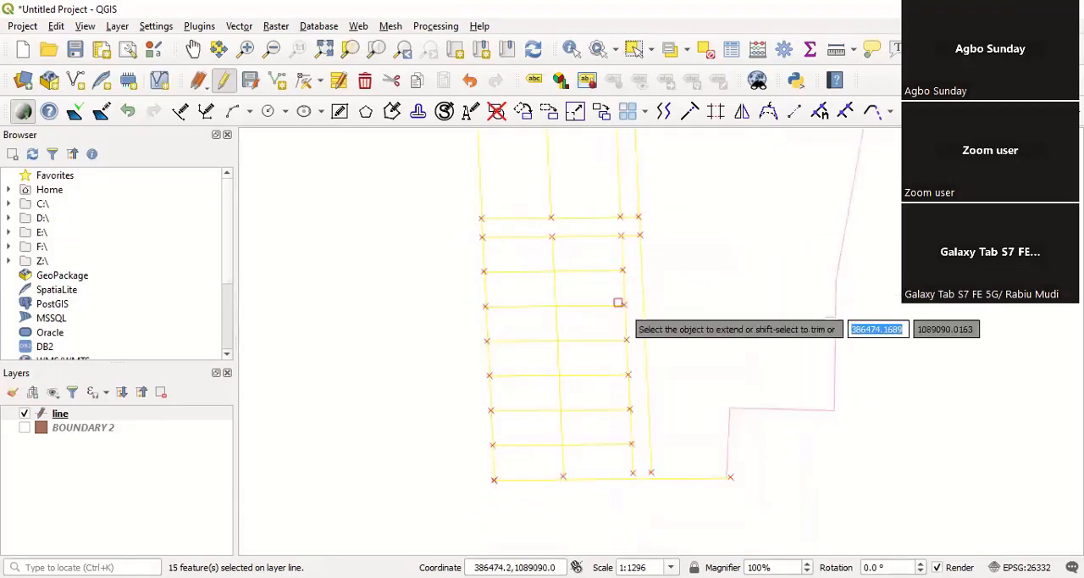
Step: Extend both lines of the narrow column strip and the column line west of it to the south boundary
scroll(591, 265, "down", 1)
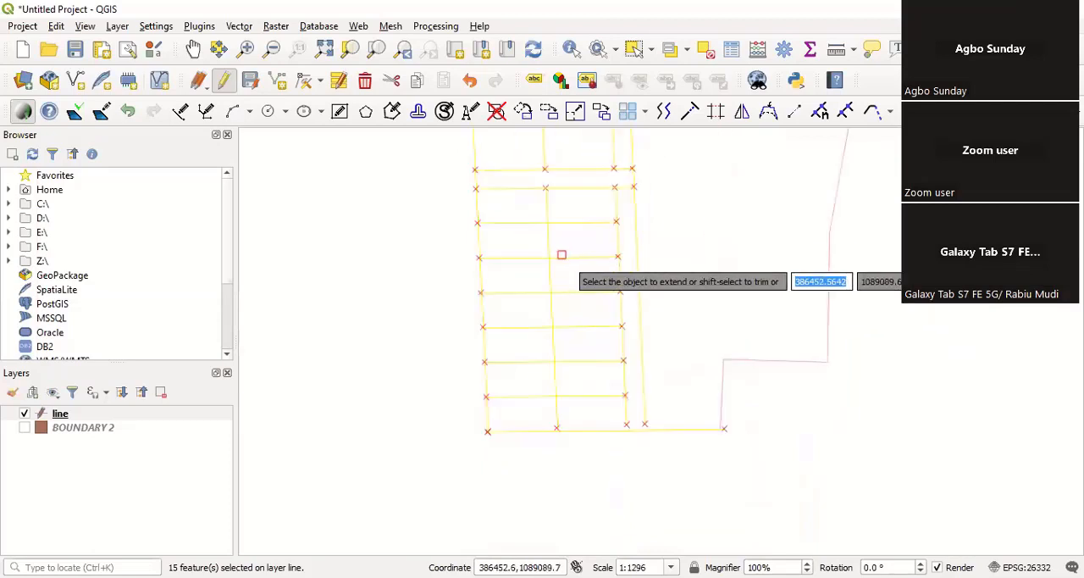
scroll(592, 227, "up", 1)
scroll(600, 263, "up", 1)
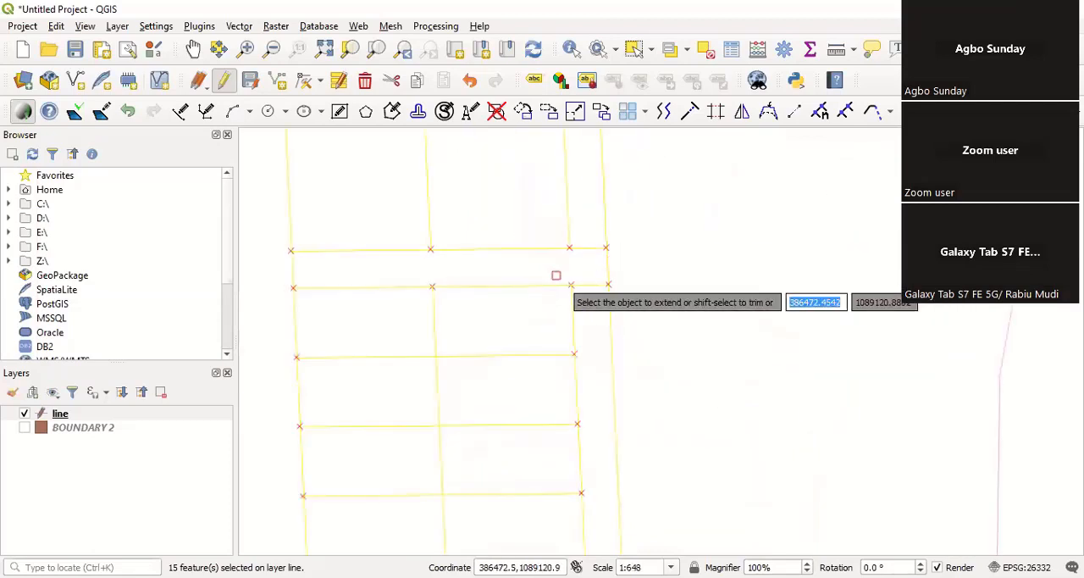
scroll(538, 271, "down", 1)
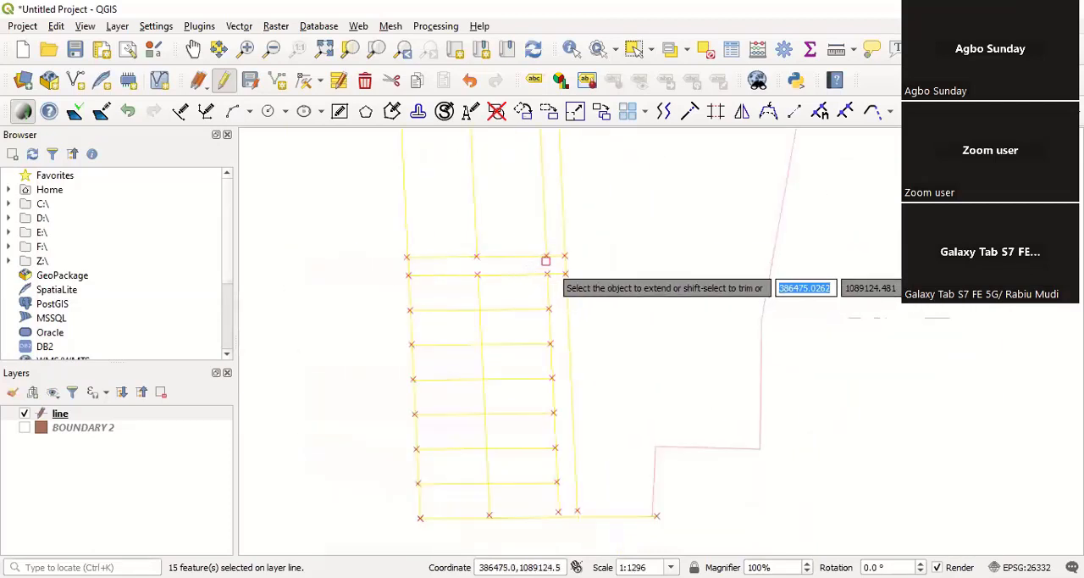
scroll(549, 527, "up", 2)
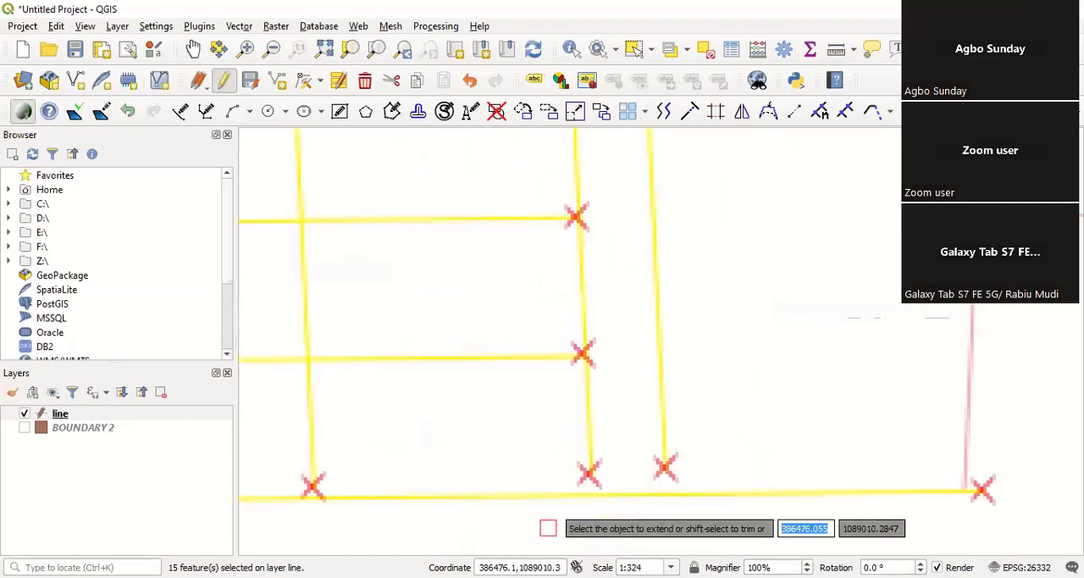
scroll(596, 378, "up", 1)
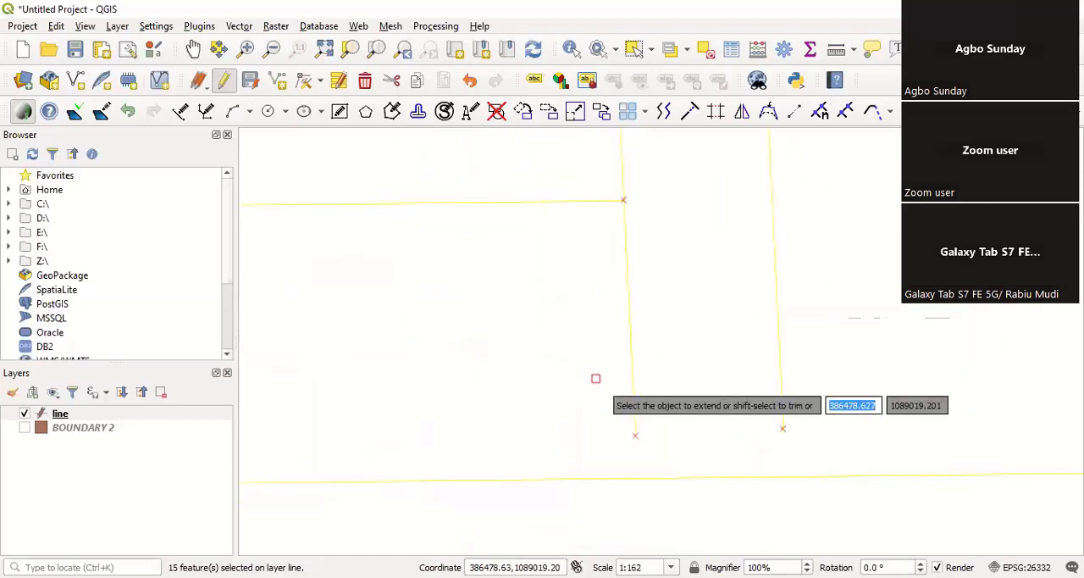
left_click(637, 416)
scroll(637, 423, "down", 1)
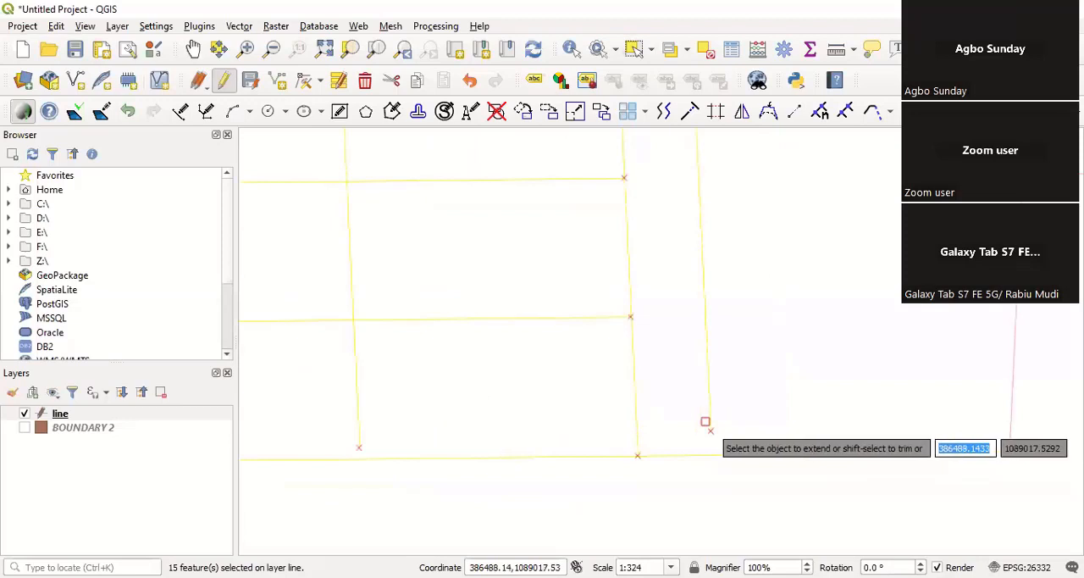
scroll(707, 415, "down", 1)
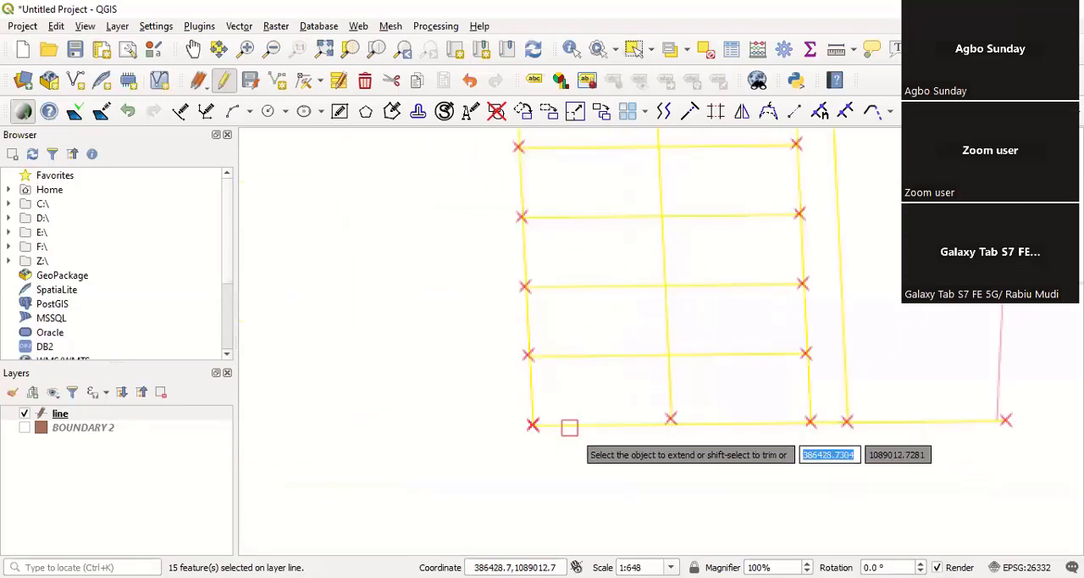
scroll(743, 389, "up", 1)
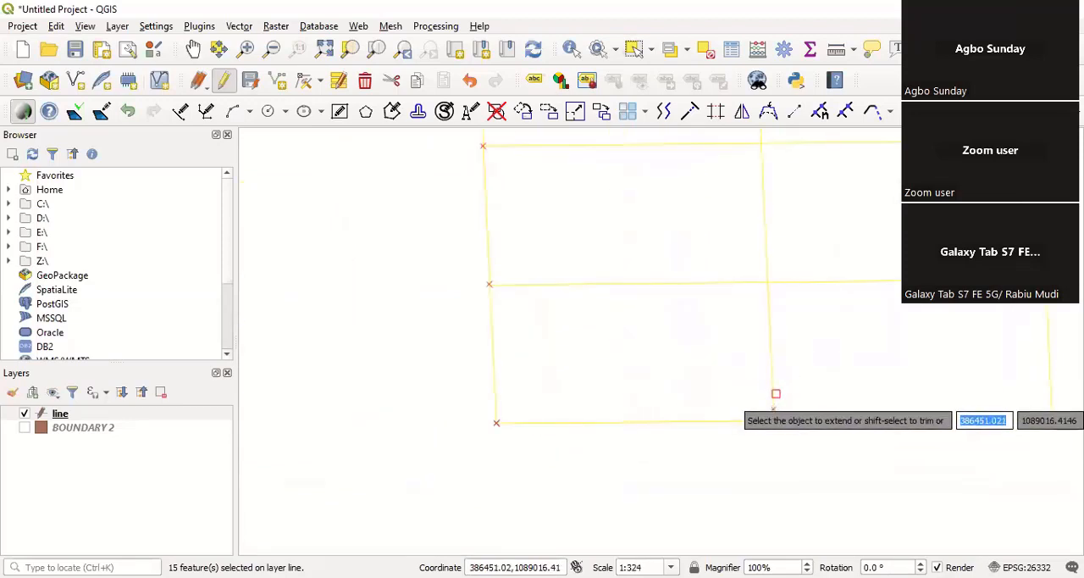
scroll(576, 438, "down", 3)
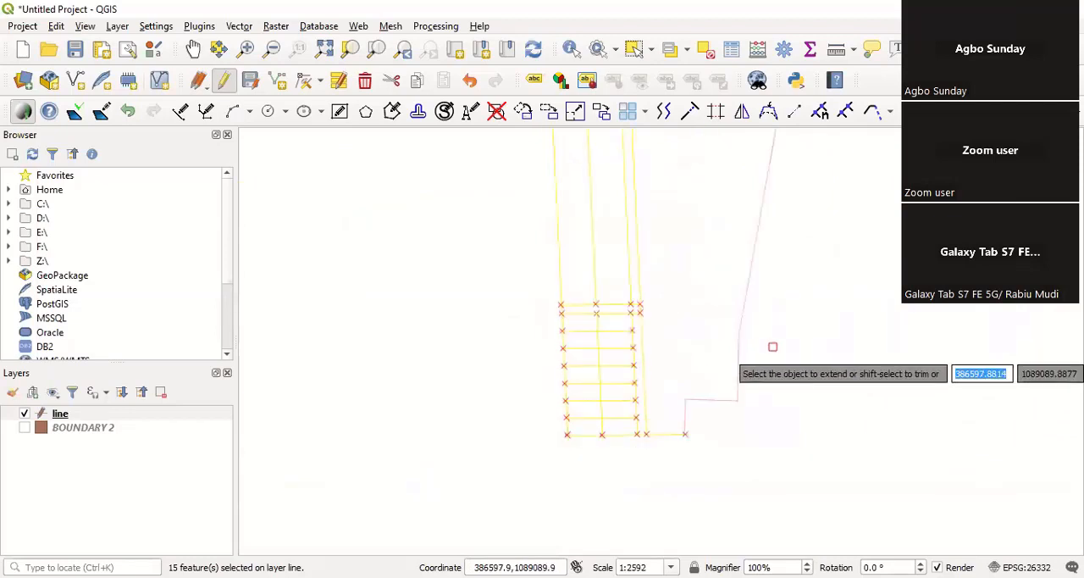
Step: End the Extend command and examine the southwest block's plots and the junction between the narrow cross strip and column strip
key("Escape")
scroll(744, 210, "up", 1)
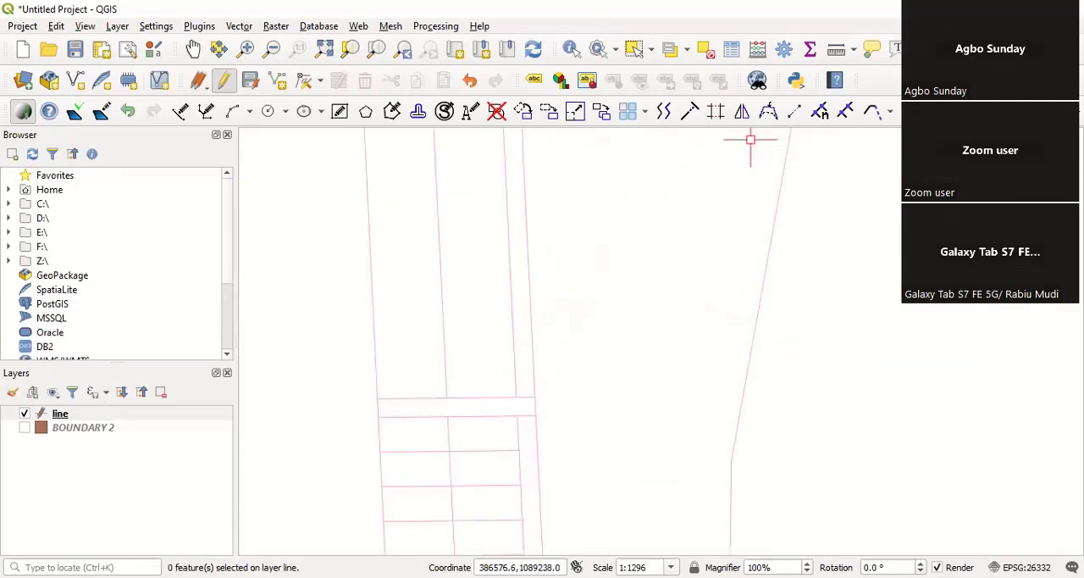
scroll(541, 269, "down", 1)
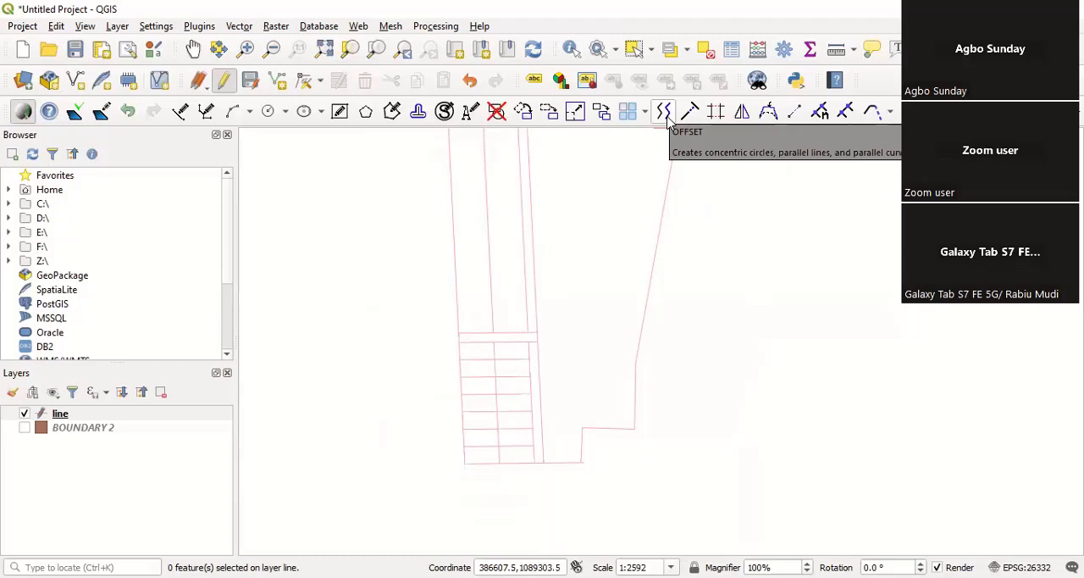
left_click(668, 122)
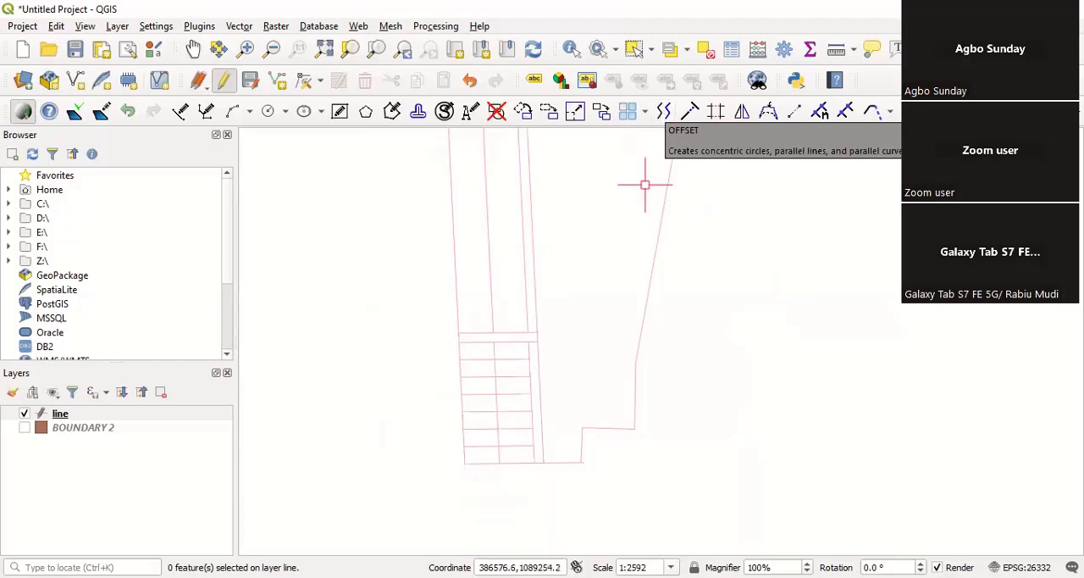
scroll(483, 343, "up", 2)
scroll(550, 296, "down", 2)
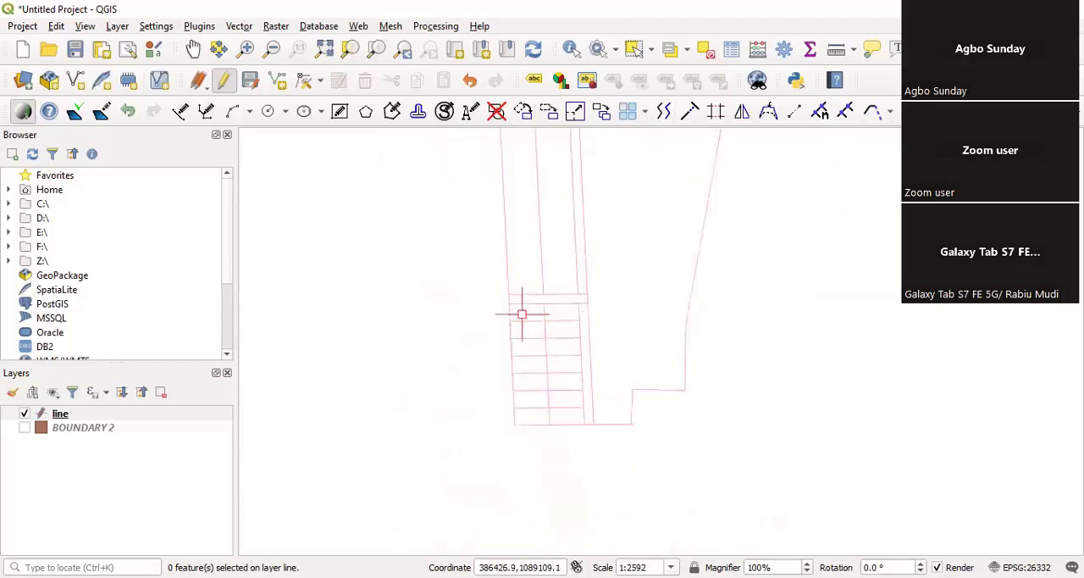
scroll(556, 315, "up", 1)
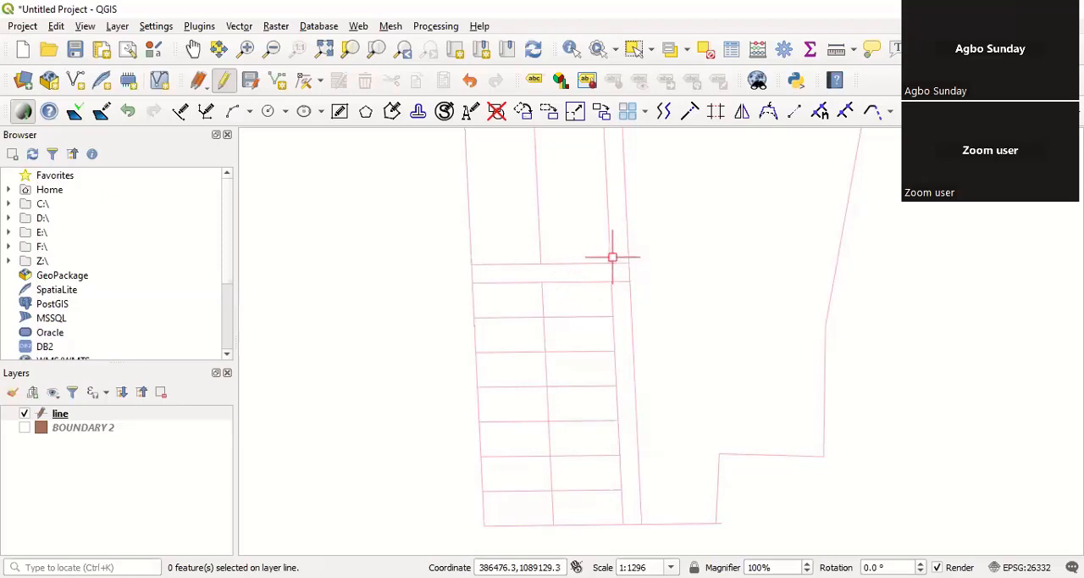
scroll(614, 267, "up", 2)
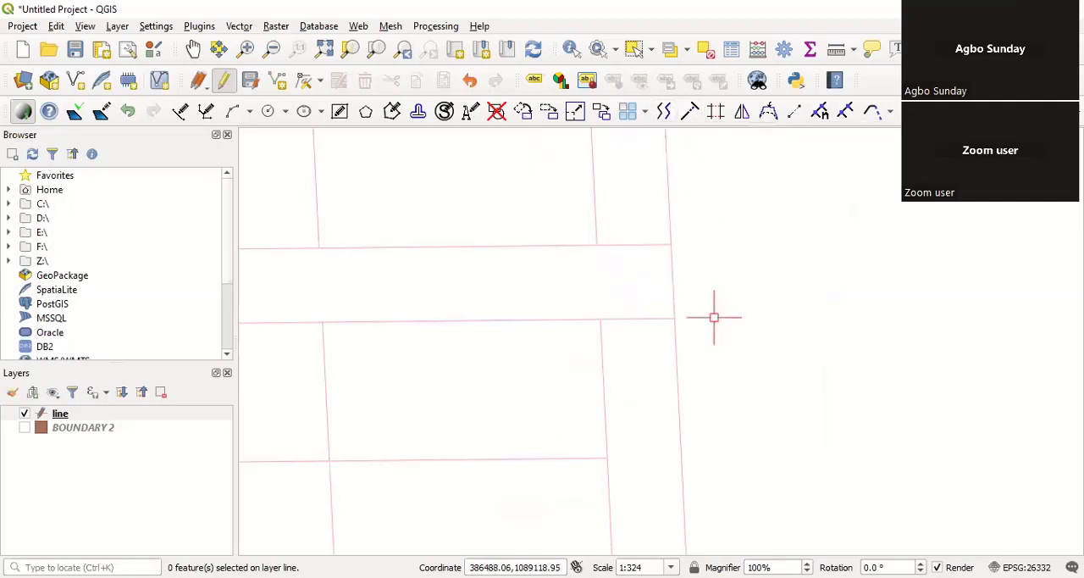
scroll(714, 315, "down", 1)
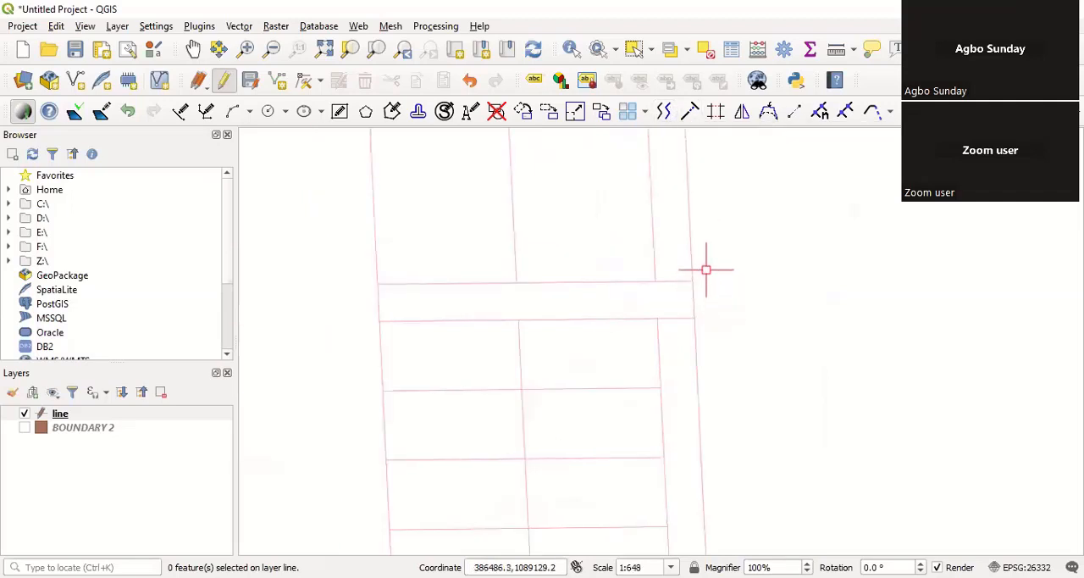